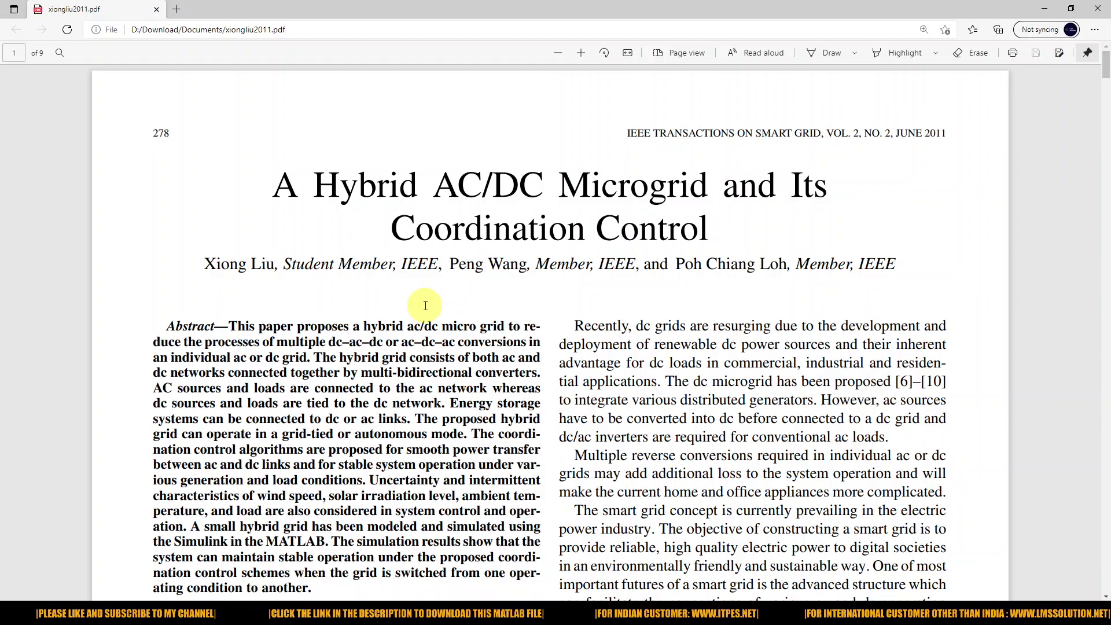
- Go to Fig. 2 on page 2 of the paper, showing the compact hybrid grid, and display the document full screen
scroll(425, 305, down, 20)
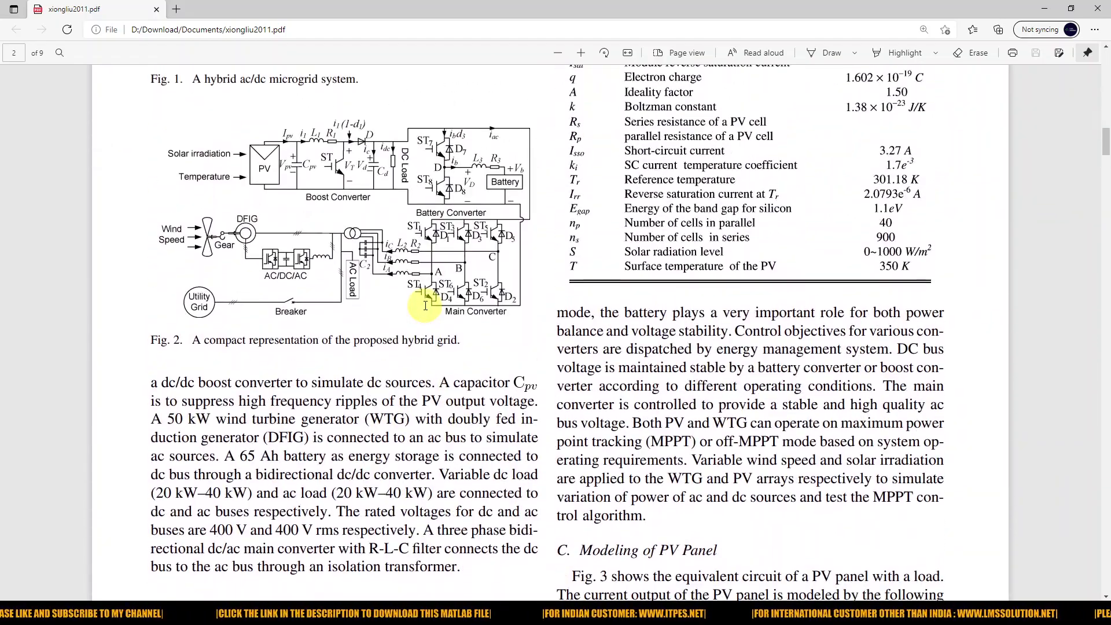
scroll(425, 306, up, 3)
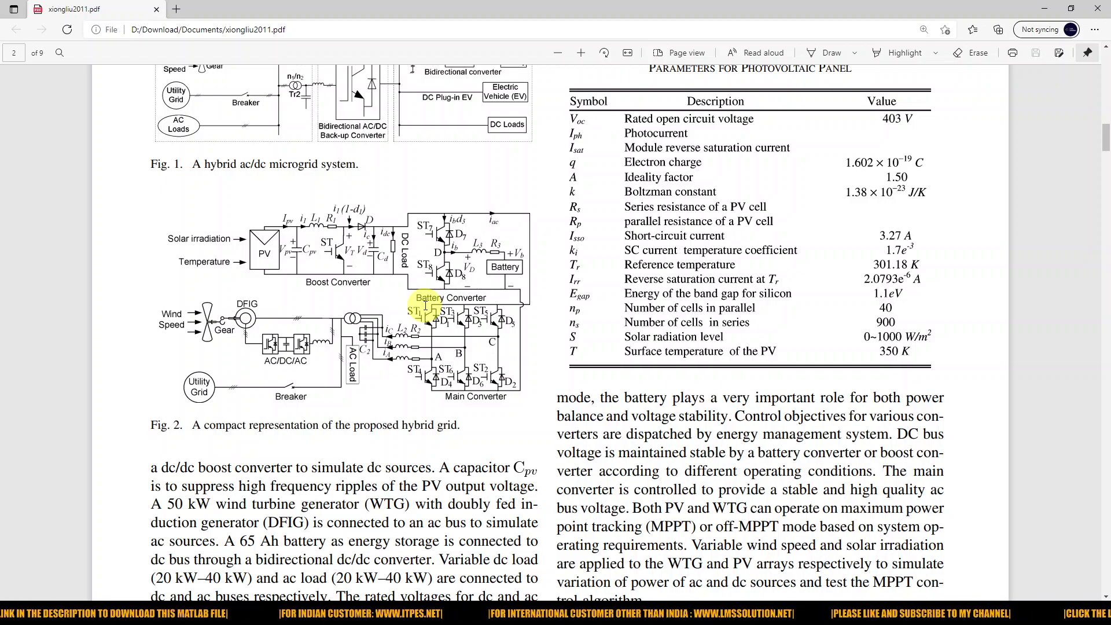
key(F11)
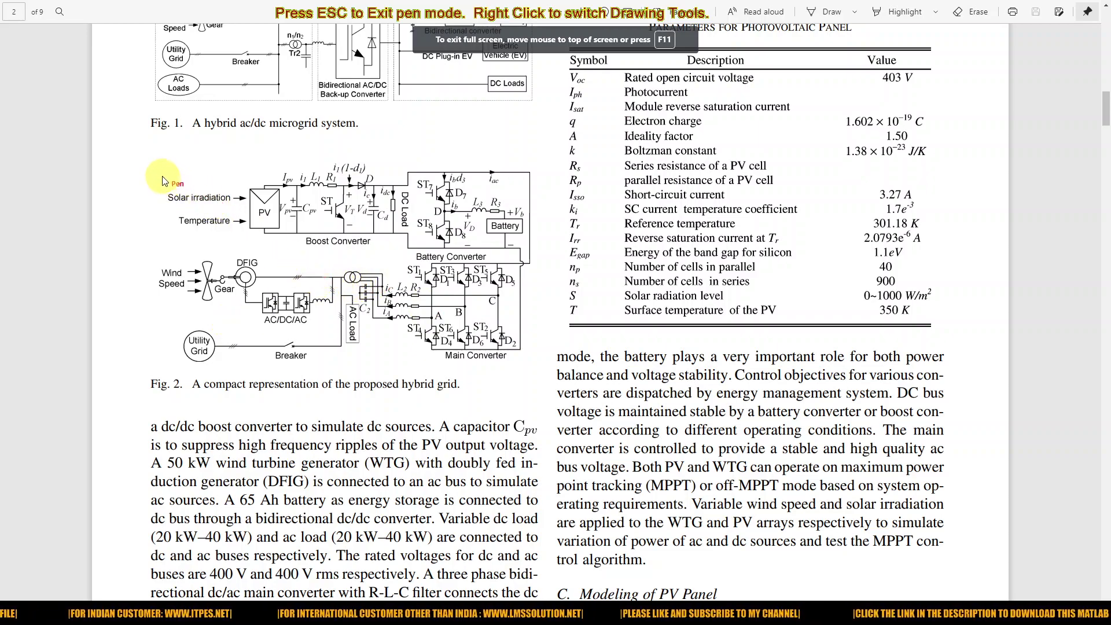
- Mark the PV source, boost converter, DC load, battery and battery converter in Fig. 2 with the red pen, and clear the marks
mouse_move(161, 174)
mouse_down()
mouse_move(162, 226)
mouse_move(195, 248)
mouse_move(287, 247)
mouse_move(293, 173)
mouse_up()
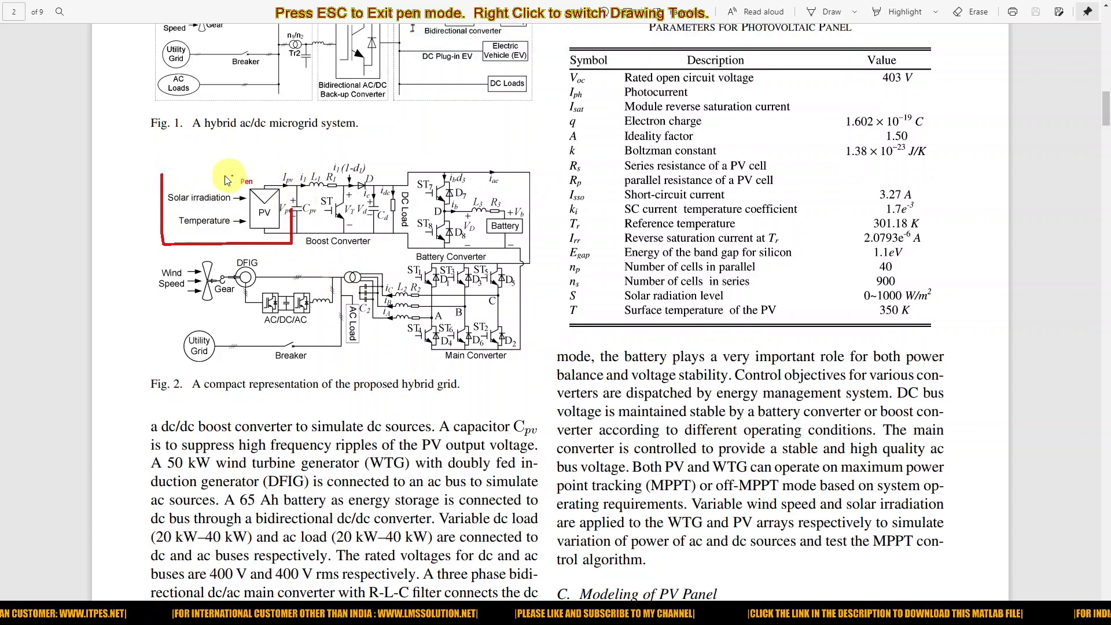
mouse_move(166, 170)
mouse_down()
mouse_move(285, 171)
mouse_move(283, 223)
mouse_move(314, 249)
mouse_move(383, 249)
mouse_up()
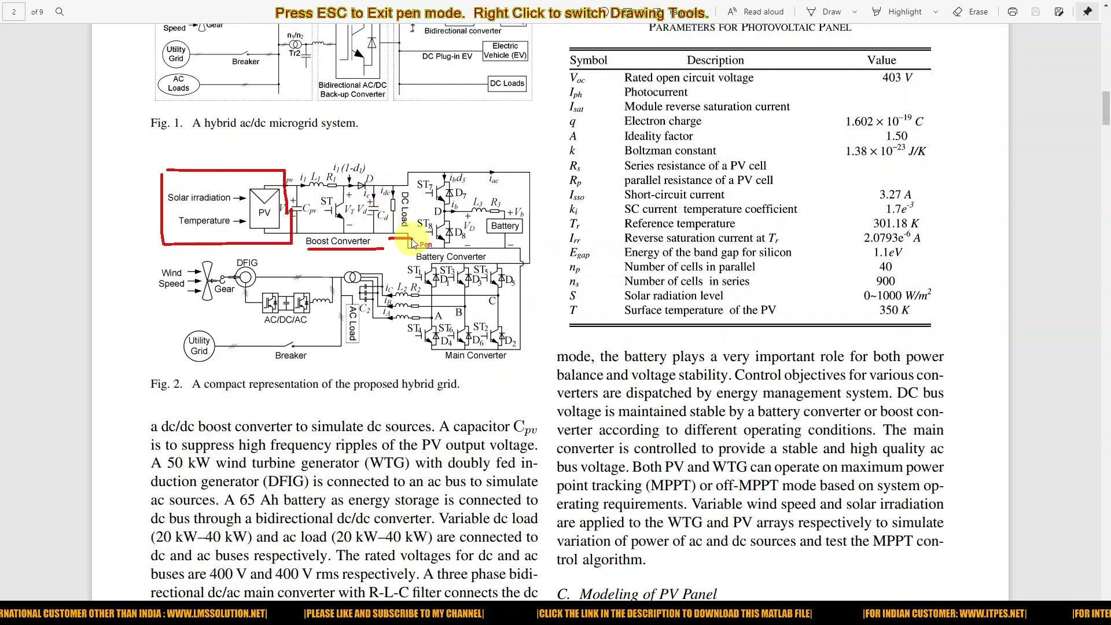
mouse_move(388, 237)
mouse_down()
mouse_move(412, 243)
mouse_move(412, 181)
mouse_move(382, 184)
mouse_move(391, 243)
mouse_up()
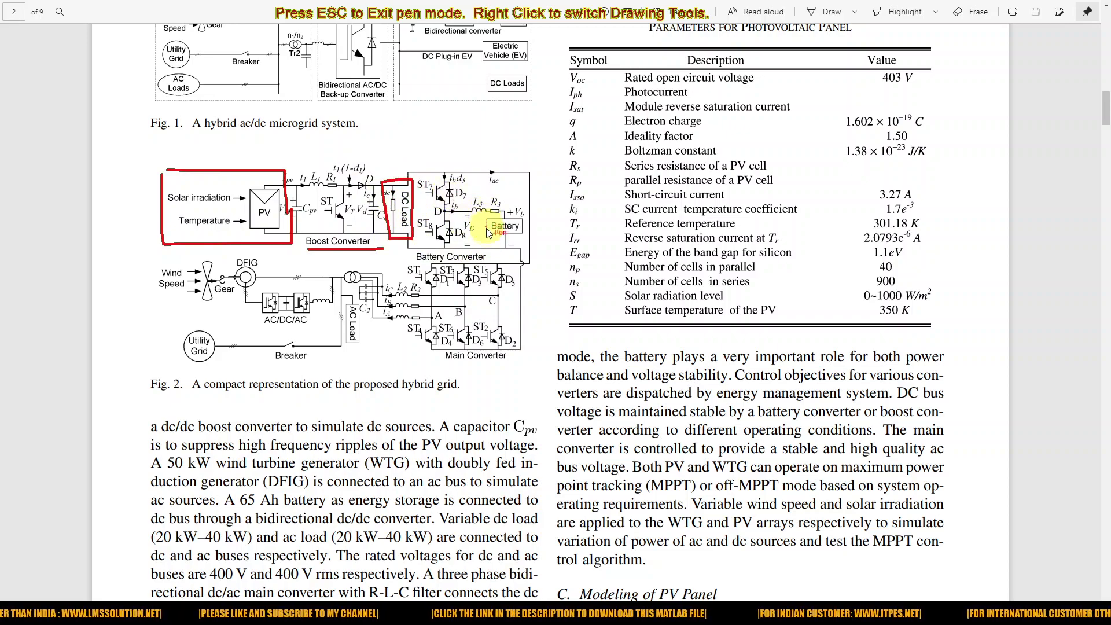
mouse_move(484, 238)
mouse_down()
mouse_move(534, 243)
mouse_move(532, 209)
mouse_move(481, 209)
mouse_move(480, 237)
mouse_up()
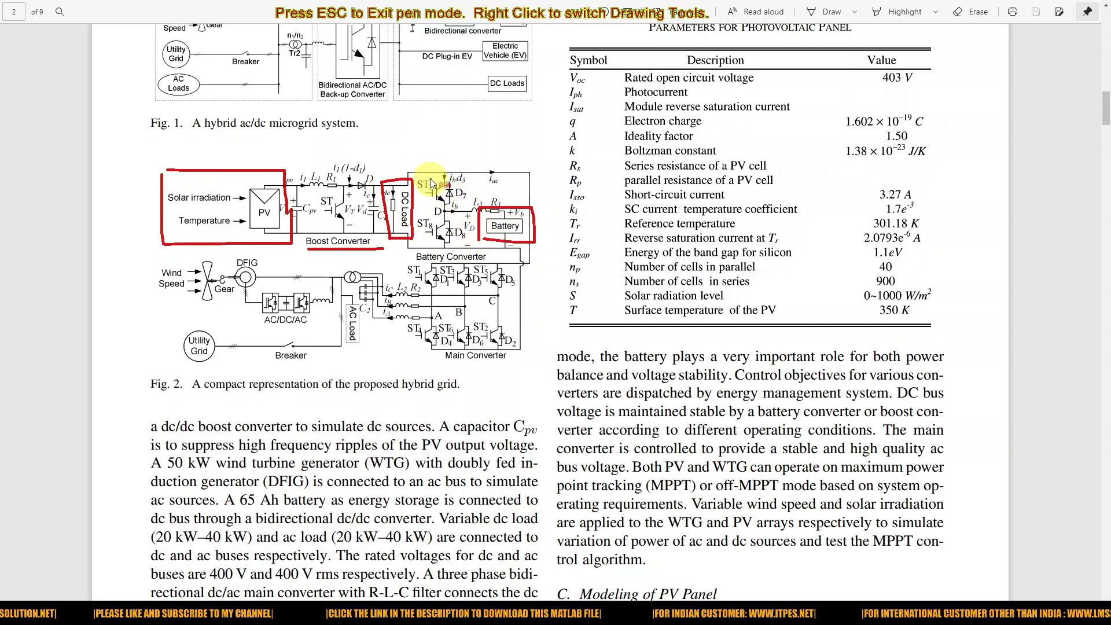
mouse_move(421, 173)
mouse_down()
mouse_move(420, 250)
mouse_move(465, 244)
mouse_move(474, 172)
mouse_move(422, 174)
mouse_up()
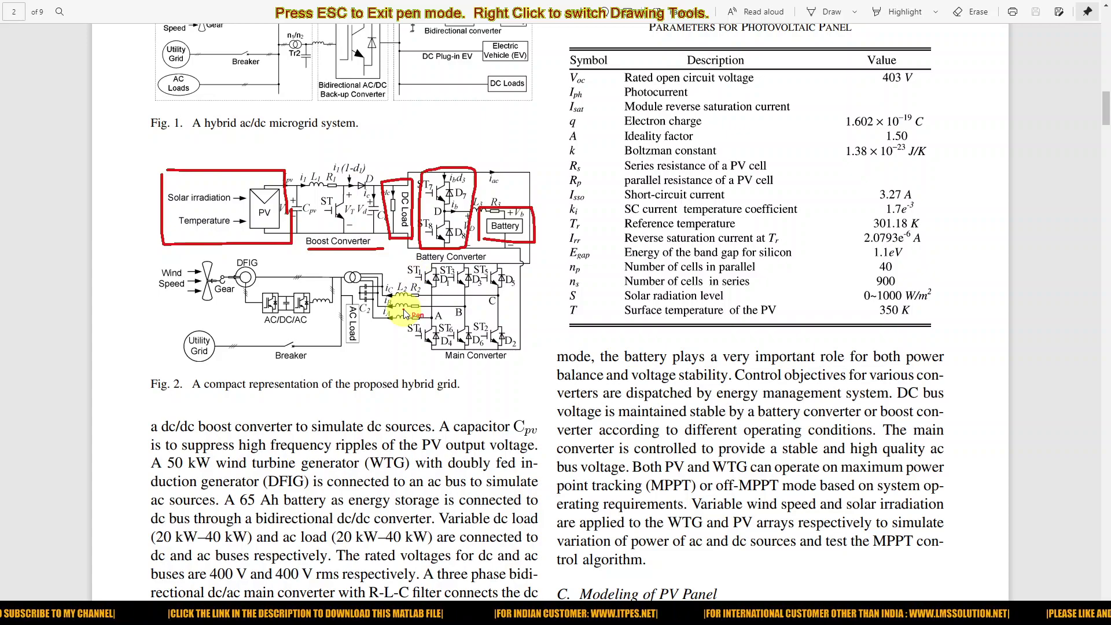
key(Delete)
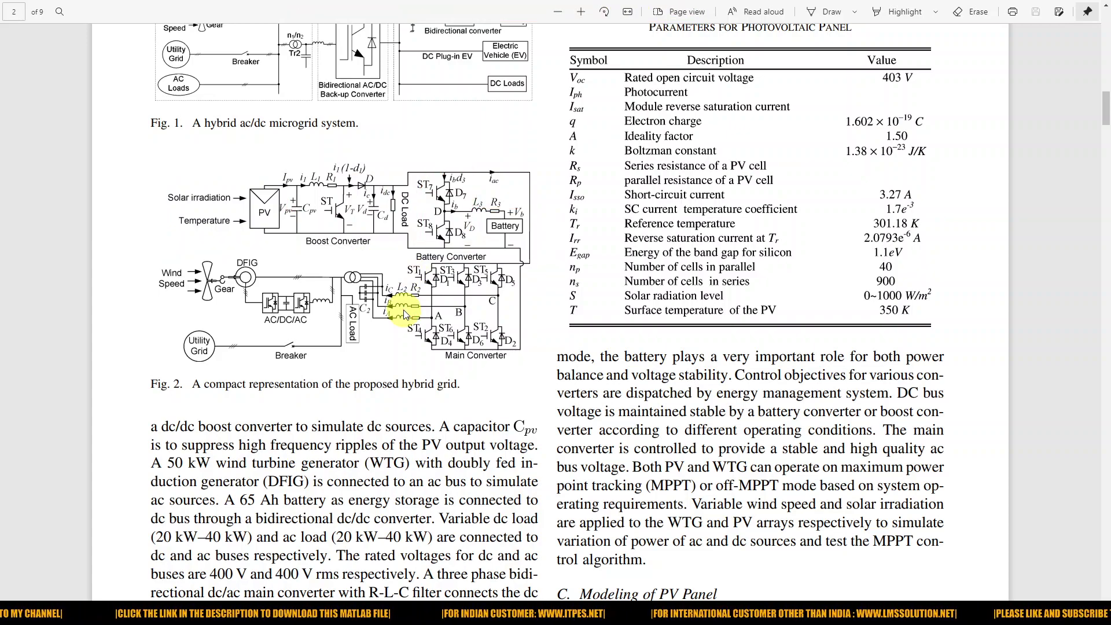
- Outline the DC side, main converter and AC side of Fig. 2 in red, mark the utility grid and AC load, and exit pen mode
mouse_move(161, 162)
mouse_down()
mouse_move(169, 226)
mouse_move(199, 246)
mouse_move(543, 248)
mouse_move(543, 155)
mouse_move(194, 154)
mouse_move(161, 157)
mouse_move(162, 172)
mouse_up()
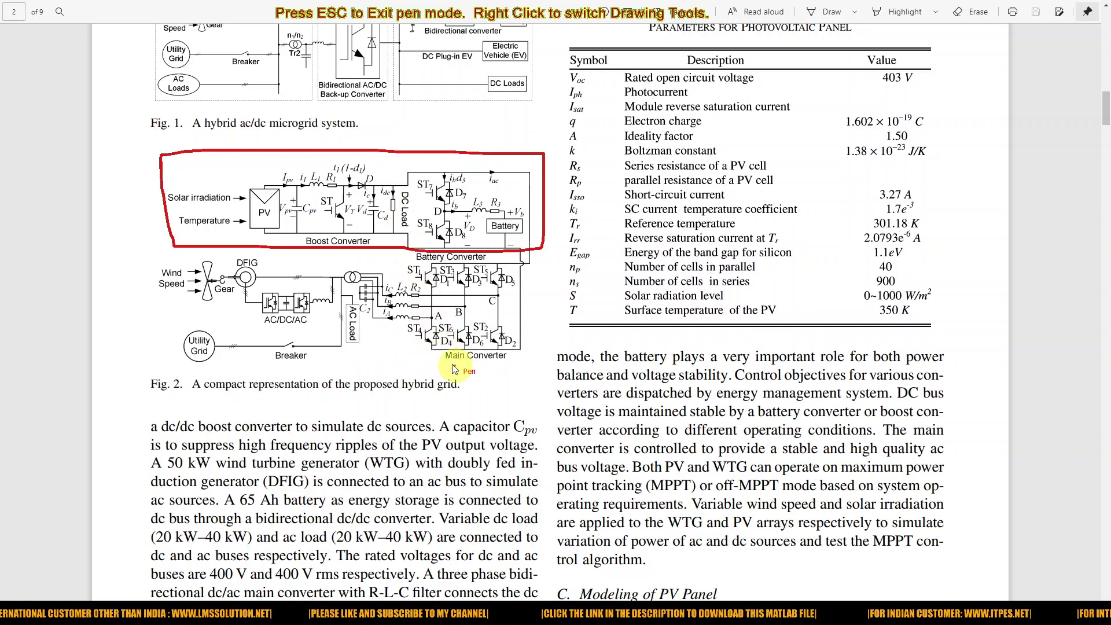
mouse_move(407, 372)
mouse_down()
mouse_move(529, 375)
mouse_move(540, 341)
mouse_up()
mouse_move(536, 262)
mouse_down()
mouse_move(364, 260)
mouse_move(380, 342)
mouse_move(407, 373)
mouse_up()
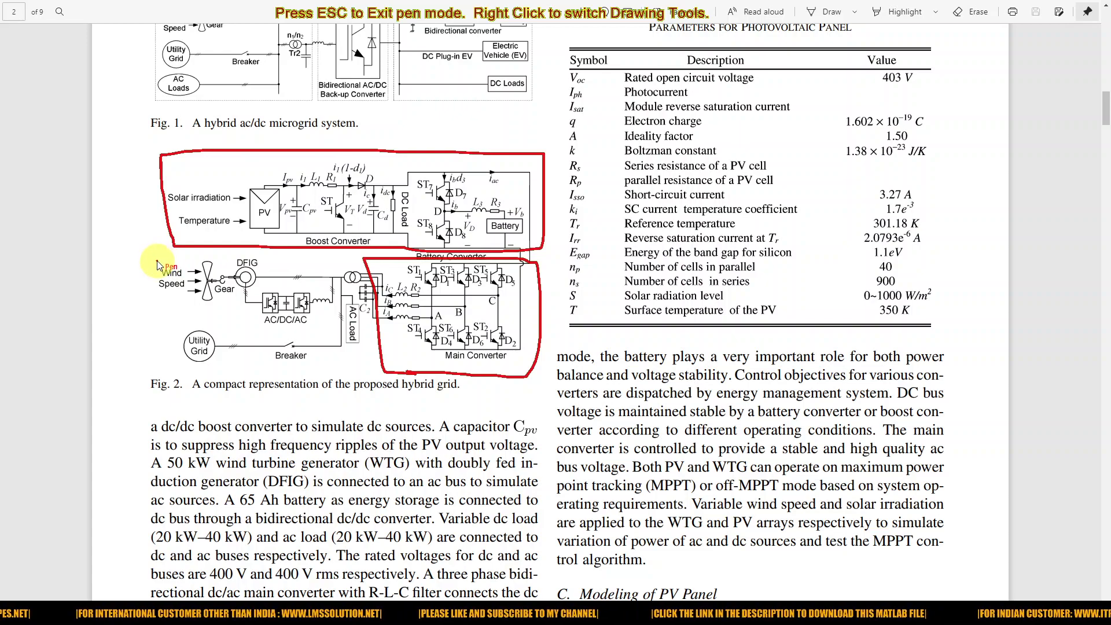
mouse_move(157, 261)
mouse_down()
mouse_move(167, 376)
mouse_move(381, 375)
mouse_move(381, 251)
mouse_move(172, 245)
mouse_move(159, 246)
mouse_move(163, 272)
mouse_up()
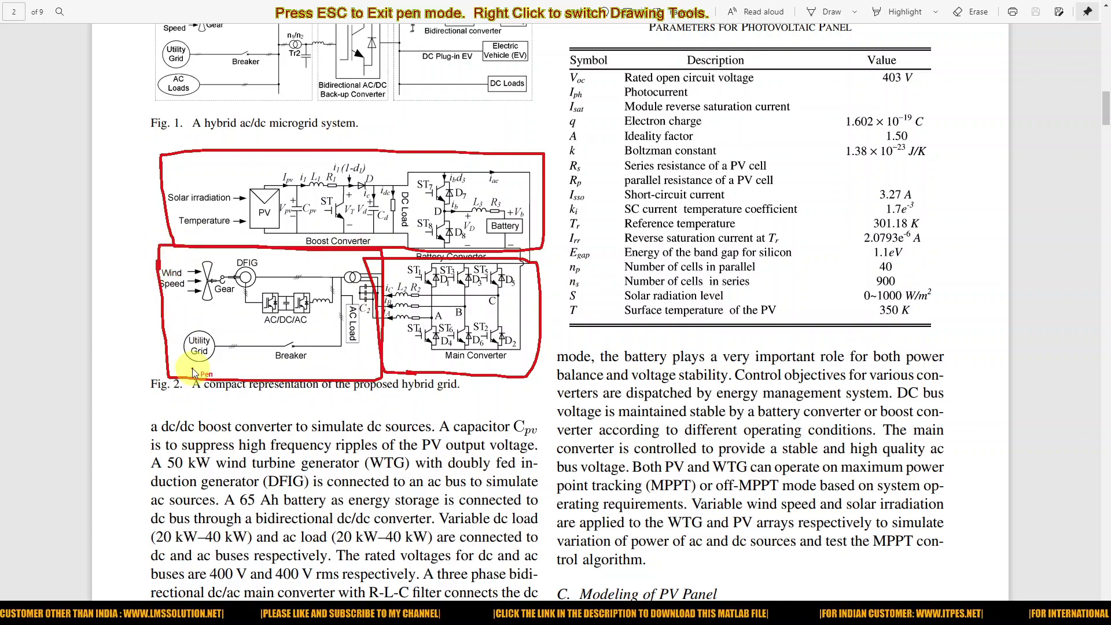
drag(202, 328, 226, 330)
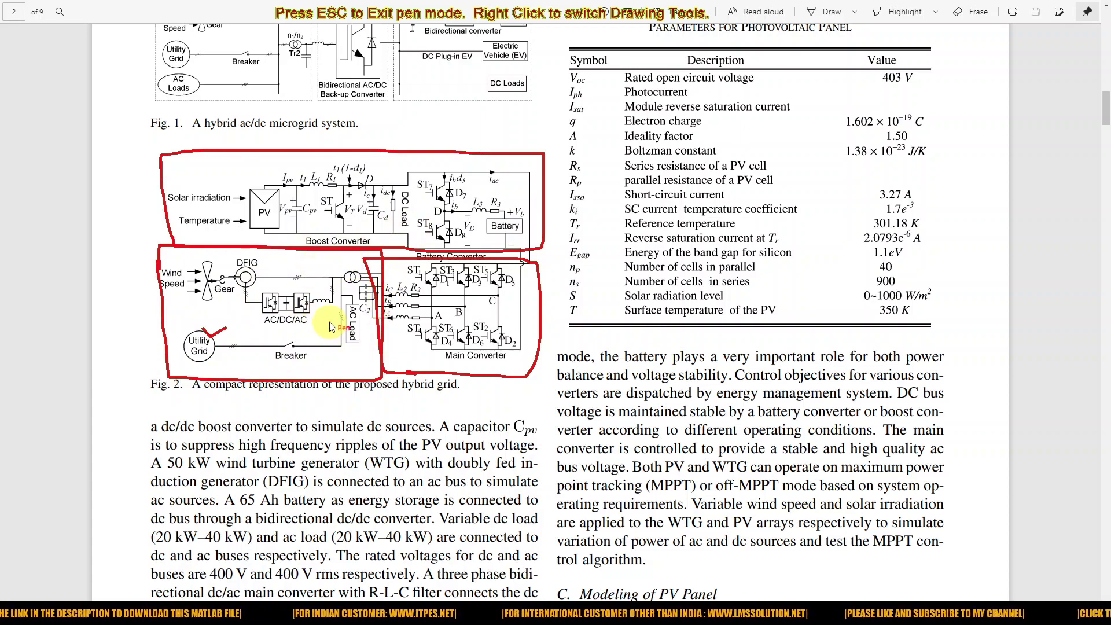
drag(353, 347, 363, 348)
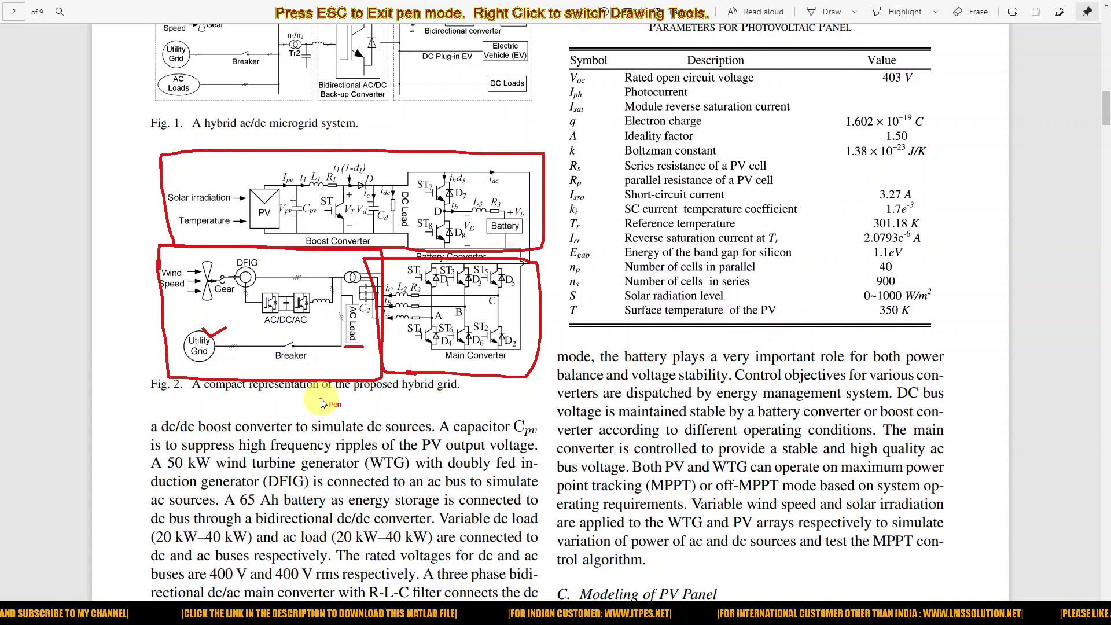
key(Escape)
- Switch to the hybrid_ac_dc_microgrid model in Simulink and mark the battery, DC load and battery converter with the red pen
mouse_move(413, 614)
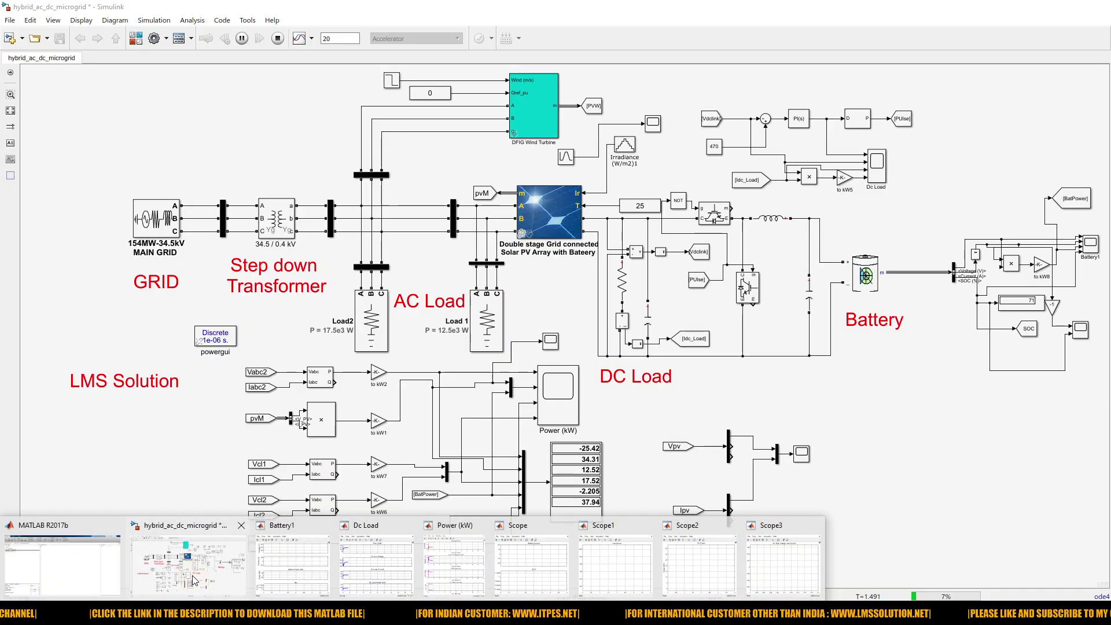
click(192, 575)
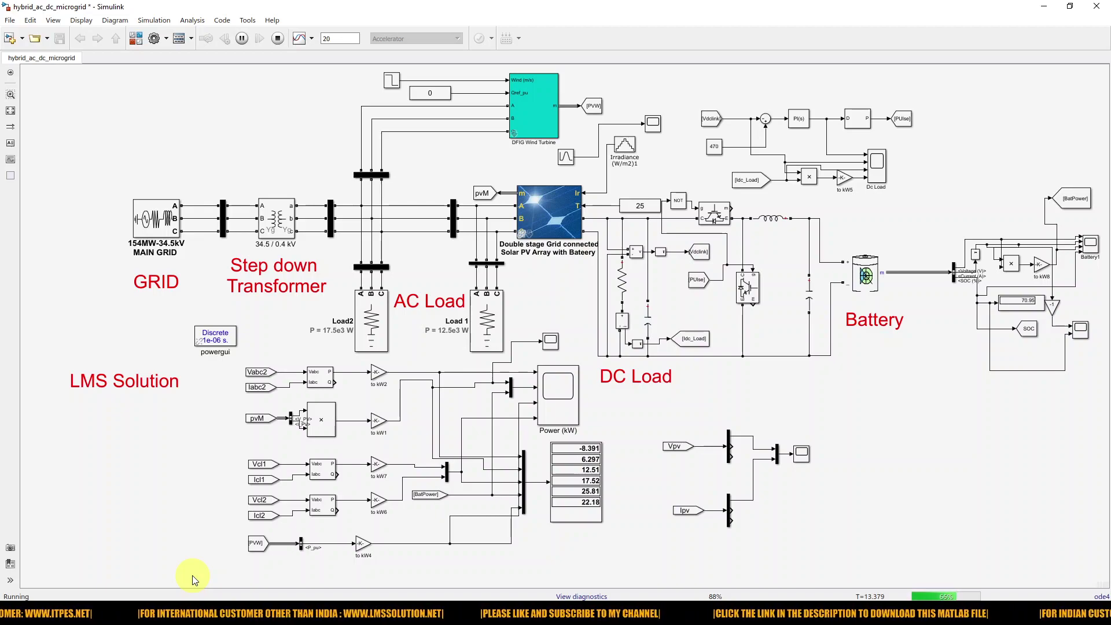
key(ctrl+shift+d)
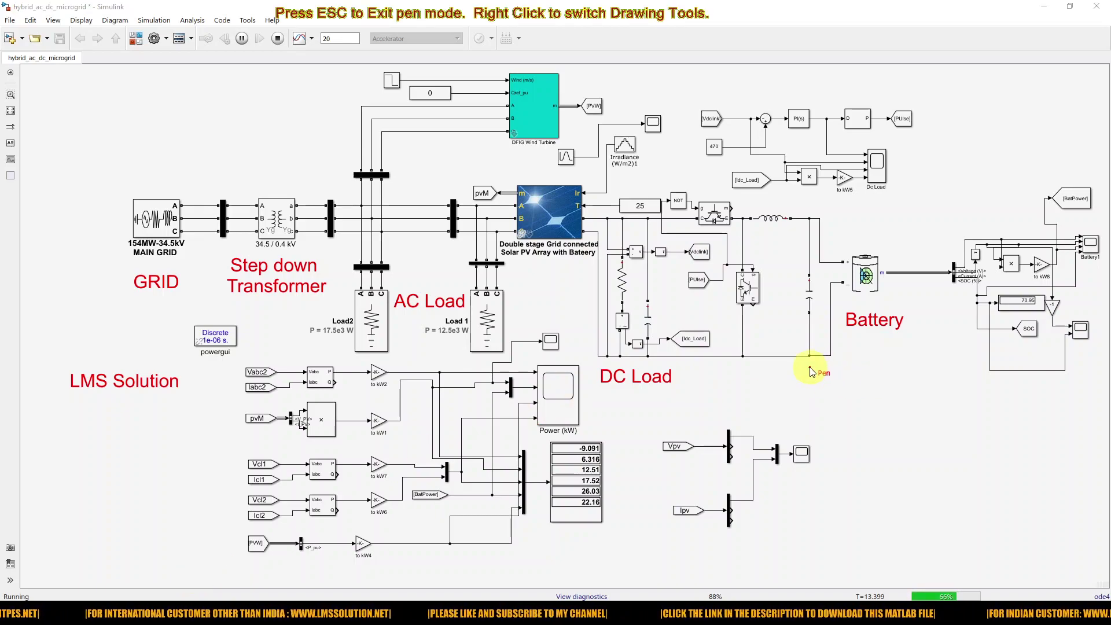
drag(810, 368, 868, 367)
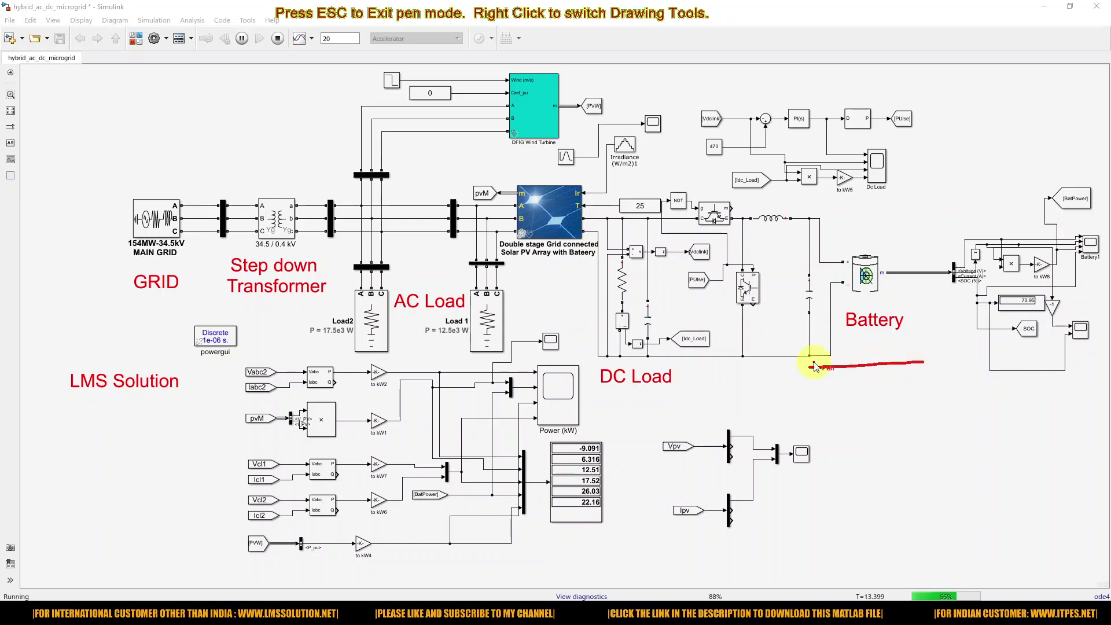
mouse_move(612, 238)
mouse_down()
mouse_move(614, 308)
mouse_move(644, 308)
mouse_move(645, 247)
mouse_move(630, 234)
mouse_move(612, 242)
mouse_up()
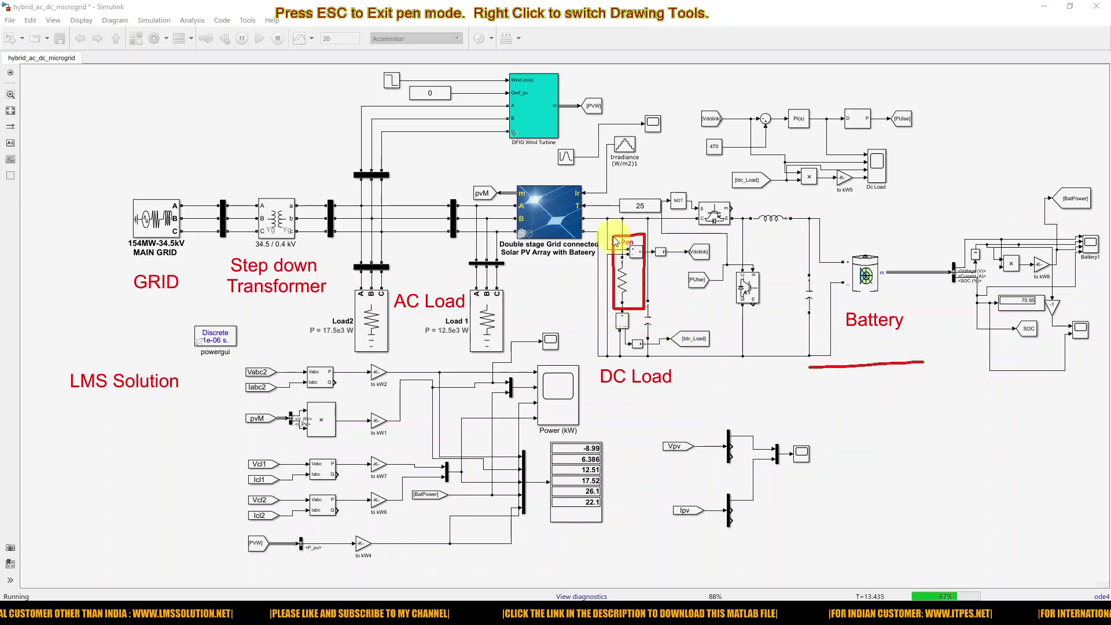
mouse_move(667, 364)
mouse_down()
mouse_move(810, 355)
mouse_move(810, 232)
mouse_move(781, 195)
mouse_move(662, 196)
mouse_move(664, 362)
mouse_up()
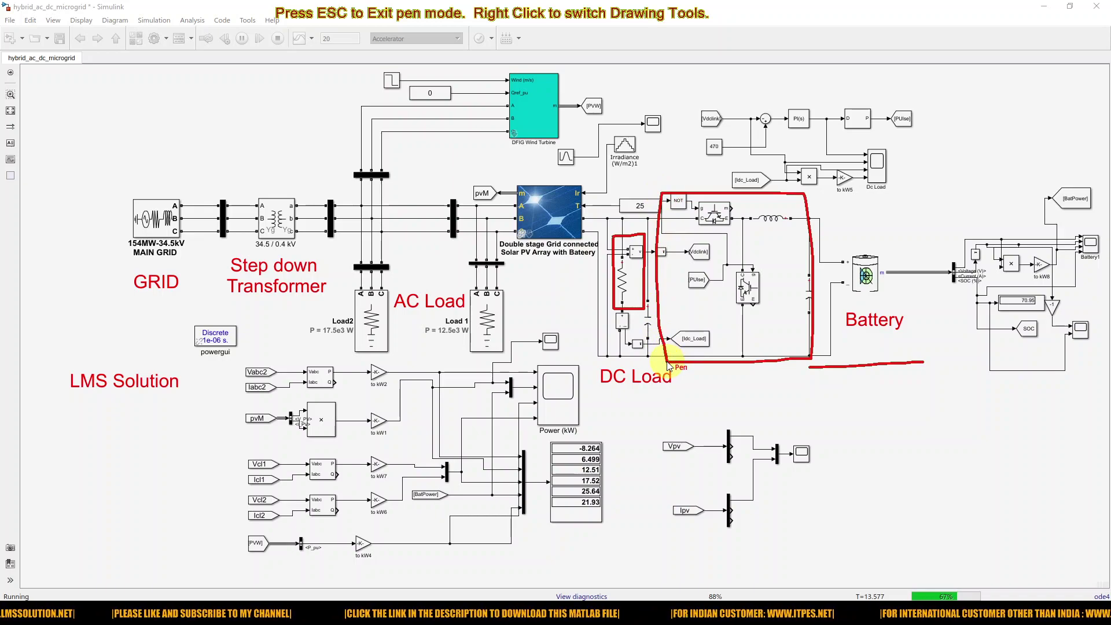
- Outline the solar PV array, DFIG wind turbine, main grid and AC load blocks in red, and exit pen mode
mouse_move(505, 176)
mouse_down()
mouse_move(505, 255)
mouse_move(518, 269)
mouse_move(599, 260)
mouse_move(602, 170)
mouse_move(504, 177)
mouse_up()
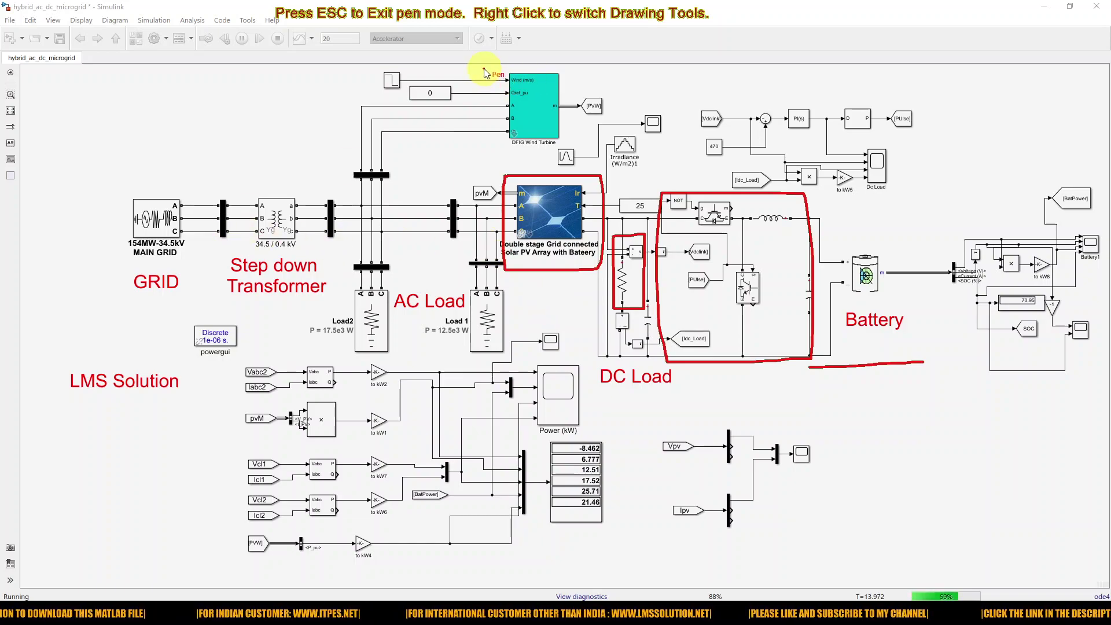
mouse_move(484, 68)
mouse_down()
mouse_move(484, 155)
mouse_move(567, 153)
mouse_move(567, 90)
mouse_move(554, 68)
mouse_move(479, 69)
mouse_up()
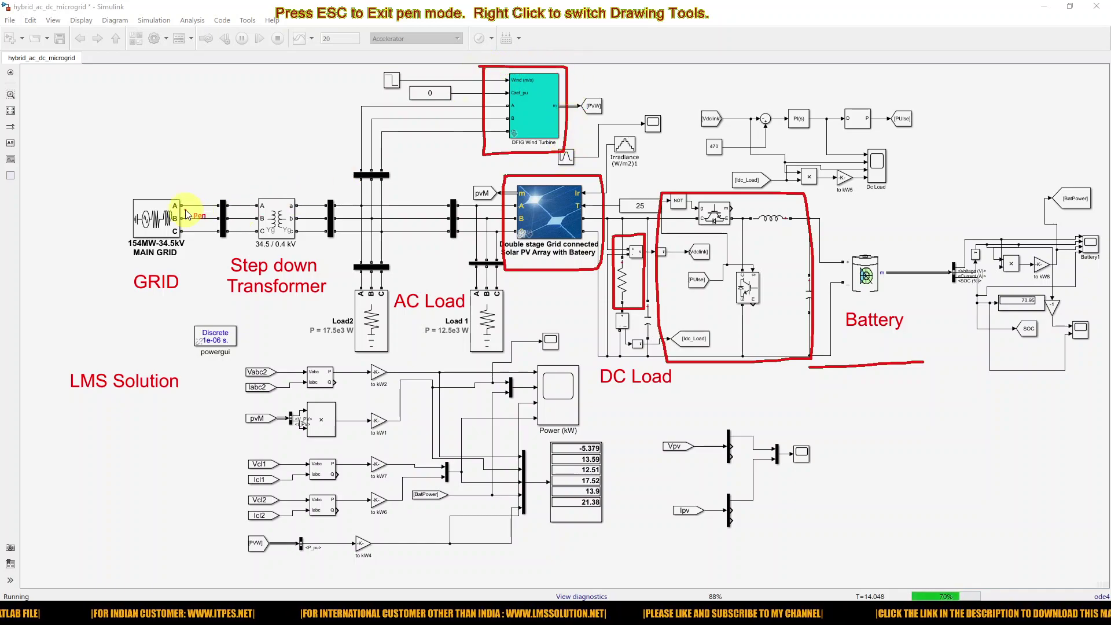
mouse_move(115, 173)
mouse_down()
mouse_move(118, 303)
mouse_move(261, 291)
mouse_move(268, 230)
mouse_up()
drag(270, 159, 112, 170)
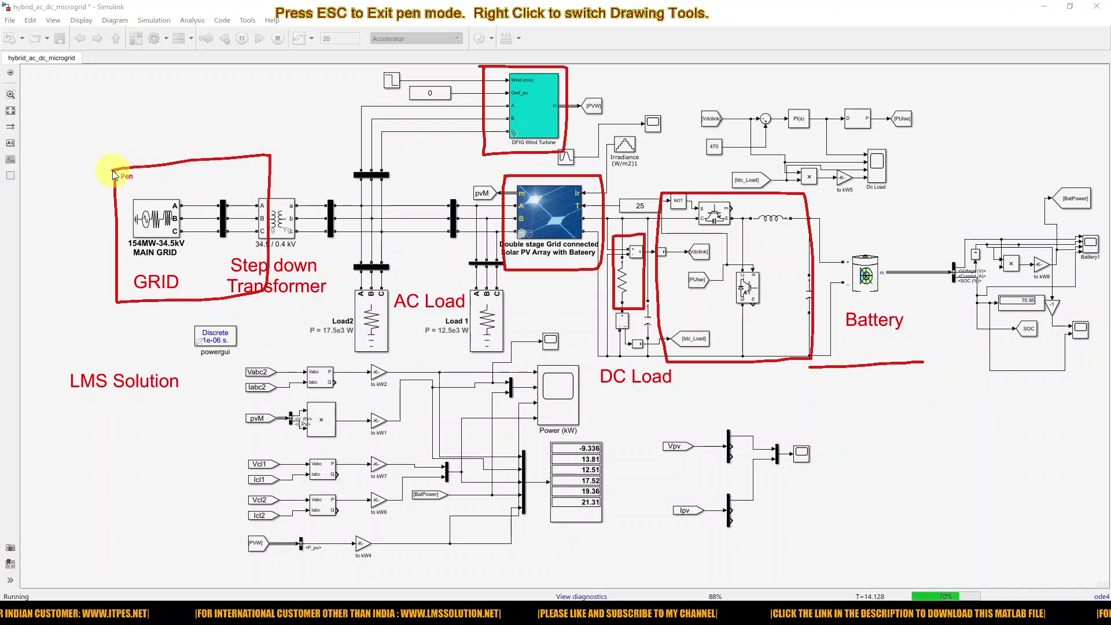
mouse_move(333, 296)
mouse_down()
mouse_move(347, 362)
mouse_move(521, 354)
mouse_move(523, 291)
mouse_up()
drag(461, 274, 332, 268)
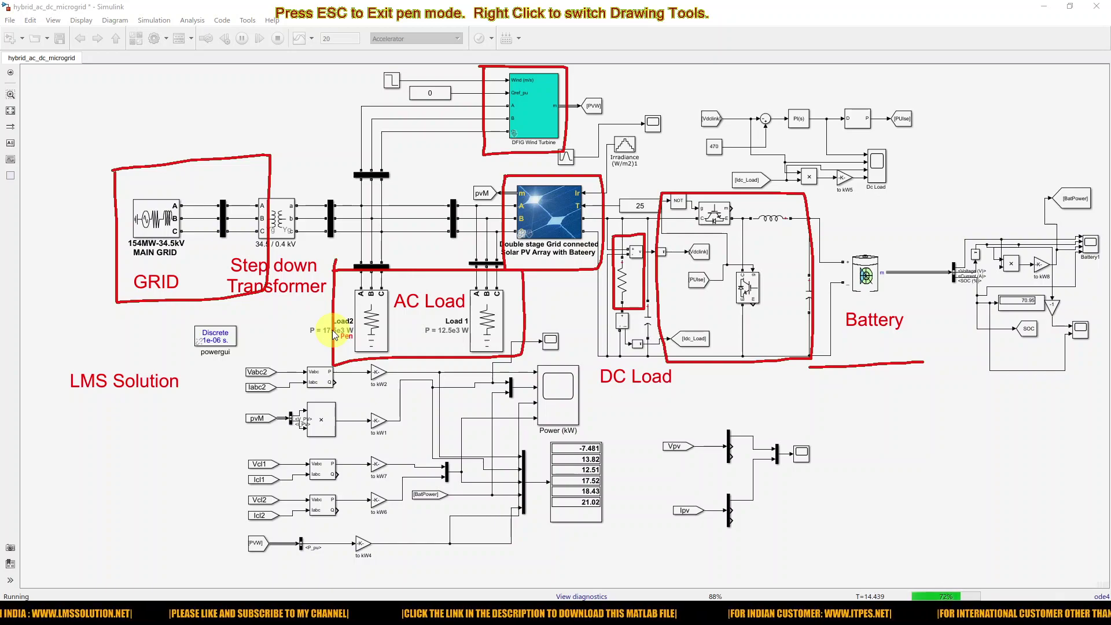
key(Escape)
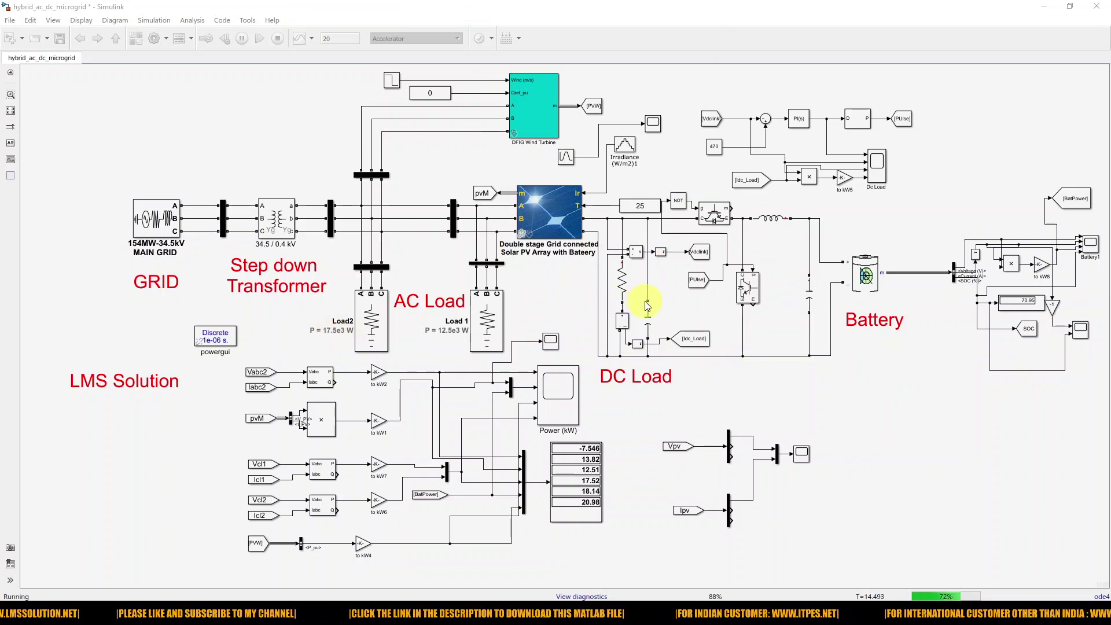
- Inspect the Battery block's nominal voltage, rated capacity and initial state-of-charge, and close its parameters without changes
double_click(868, 280)
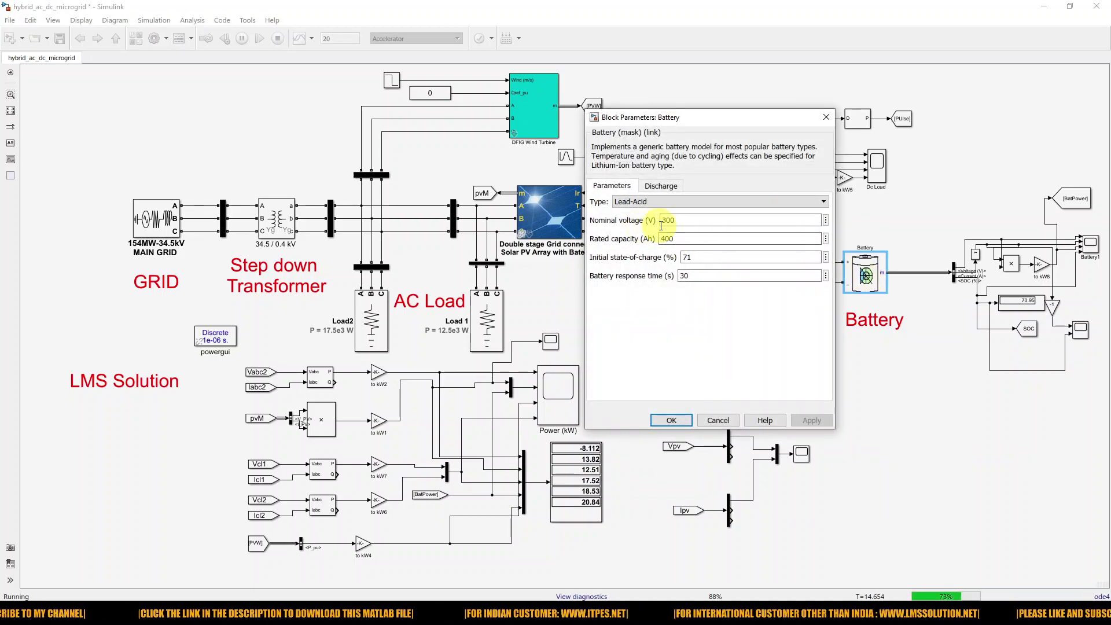
click(674, 221)
double_click(676, 222)
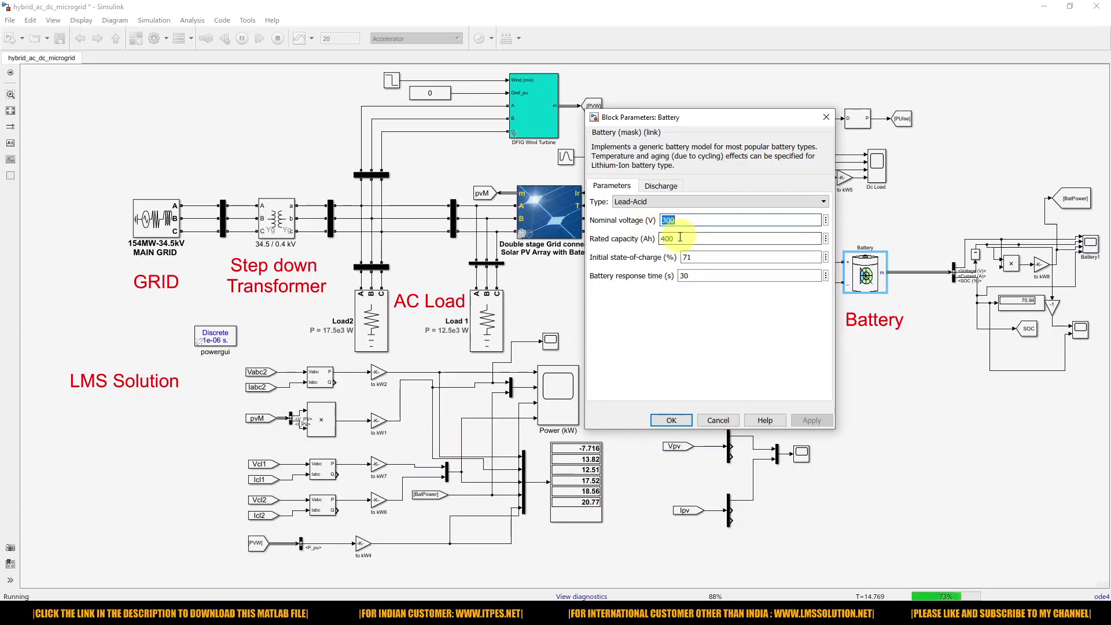
double_click(681, 236)
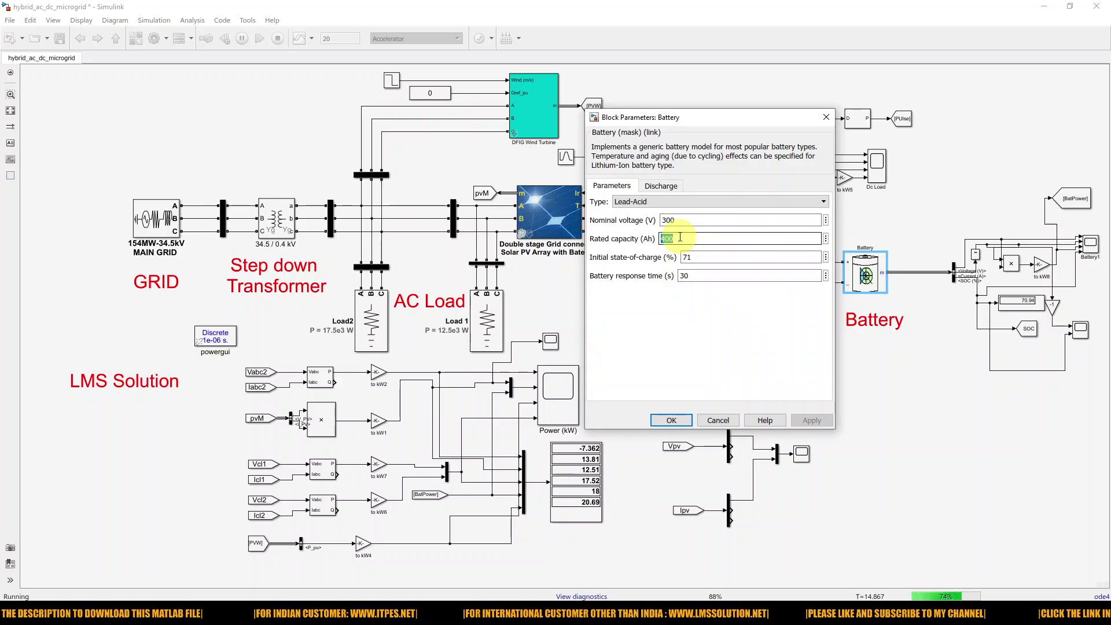
double_click(696, 258)
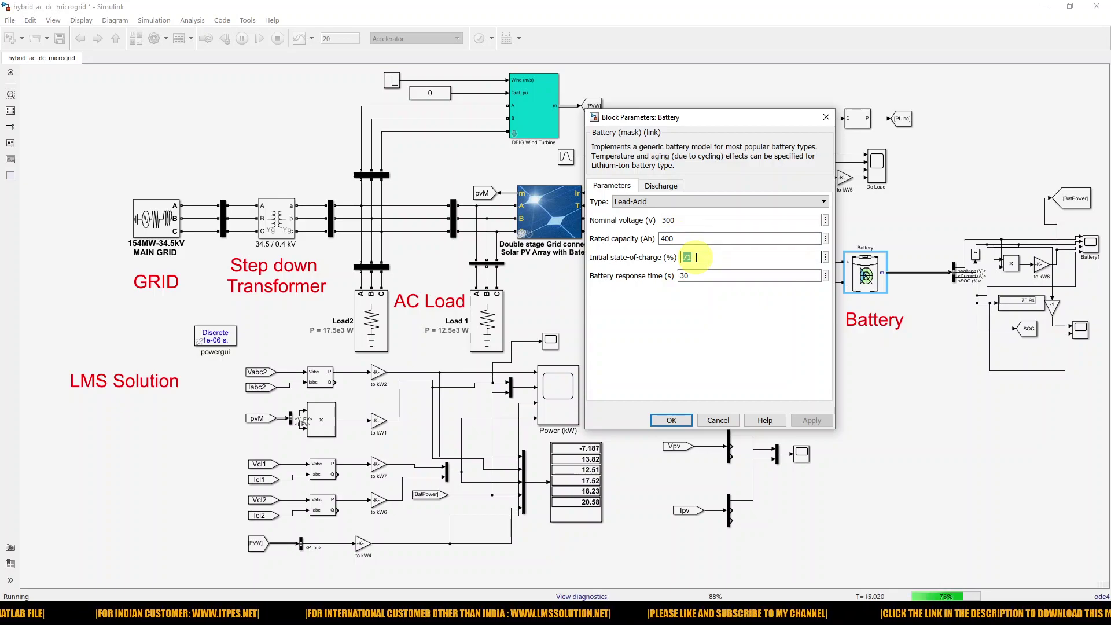
click(715, 421)
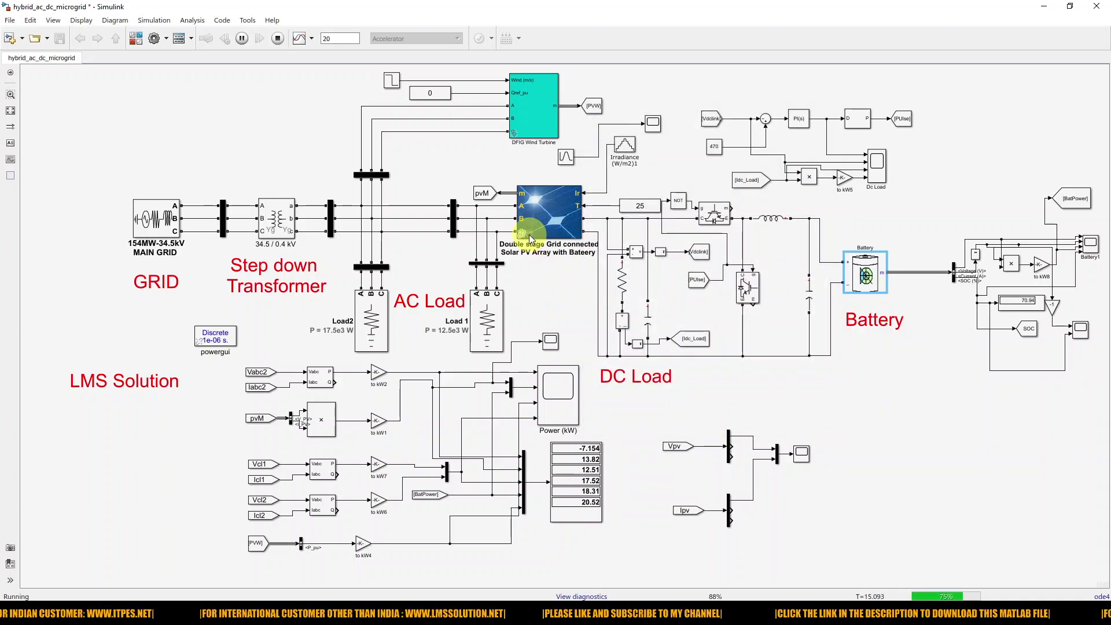
- Open the parameters of the Series RLC Load block that represents the DC load
click(625, 286)
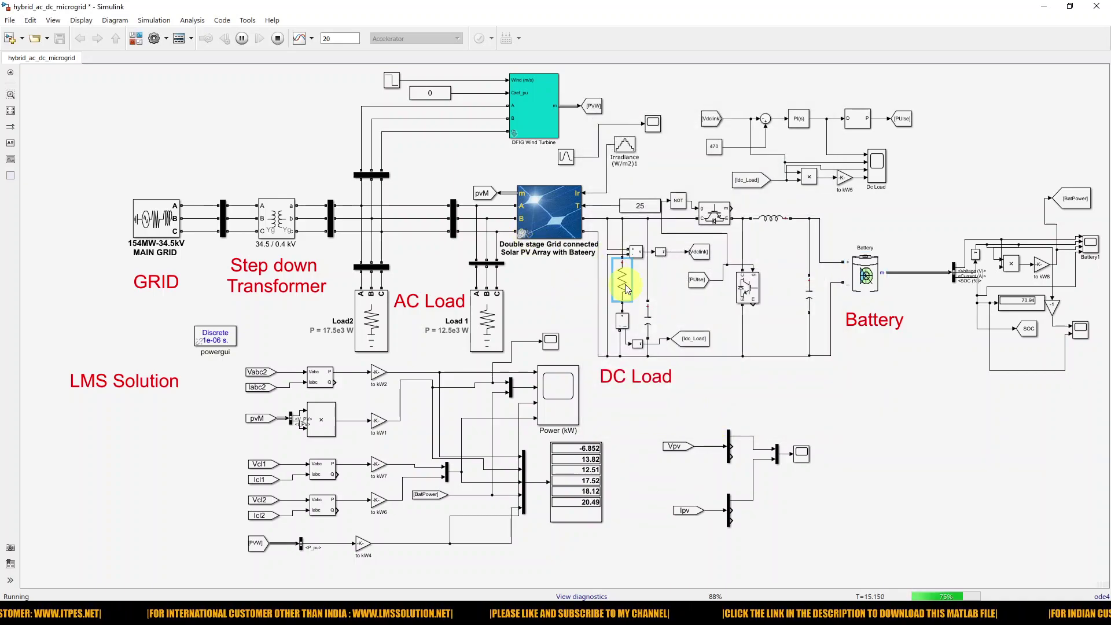
double_click(623, 283)
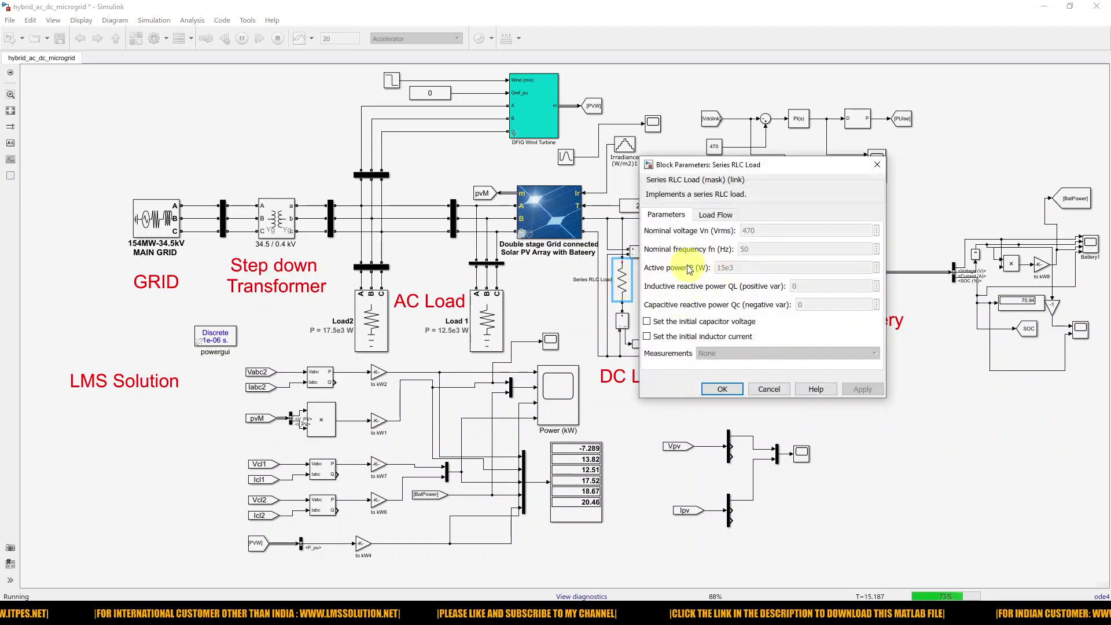
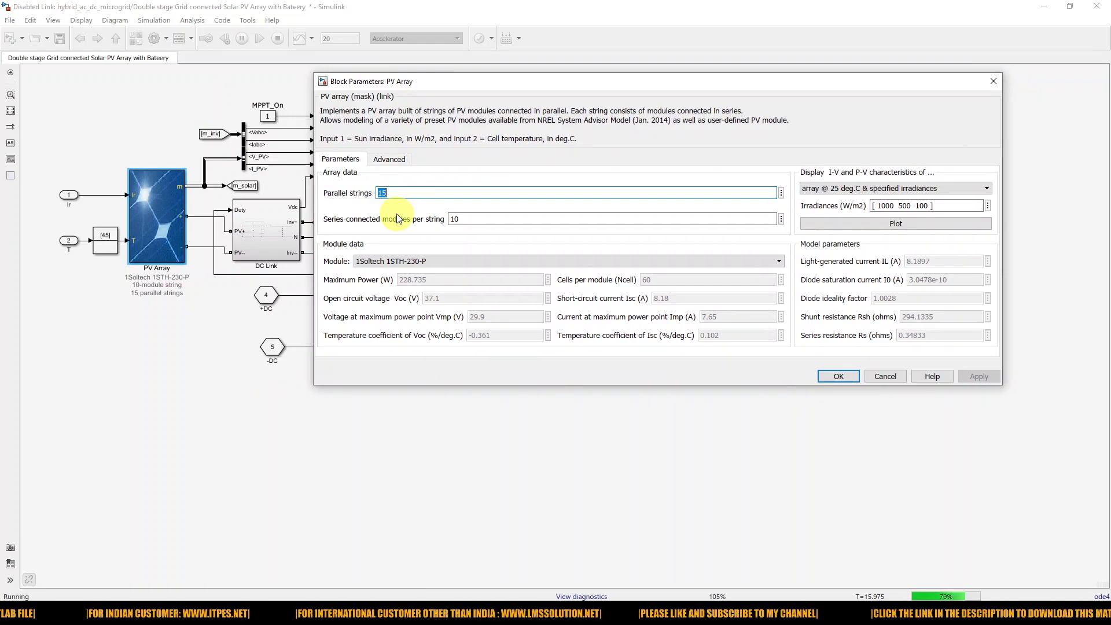
- Check the PV Array's series-connected modules per string and plot its I-V and P-V characteristics at the specified irradiances
double_click(461, 219)
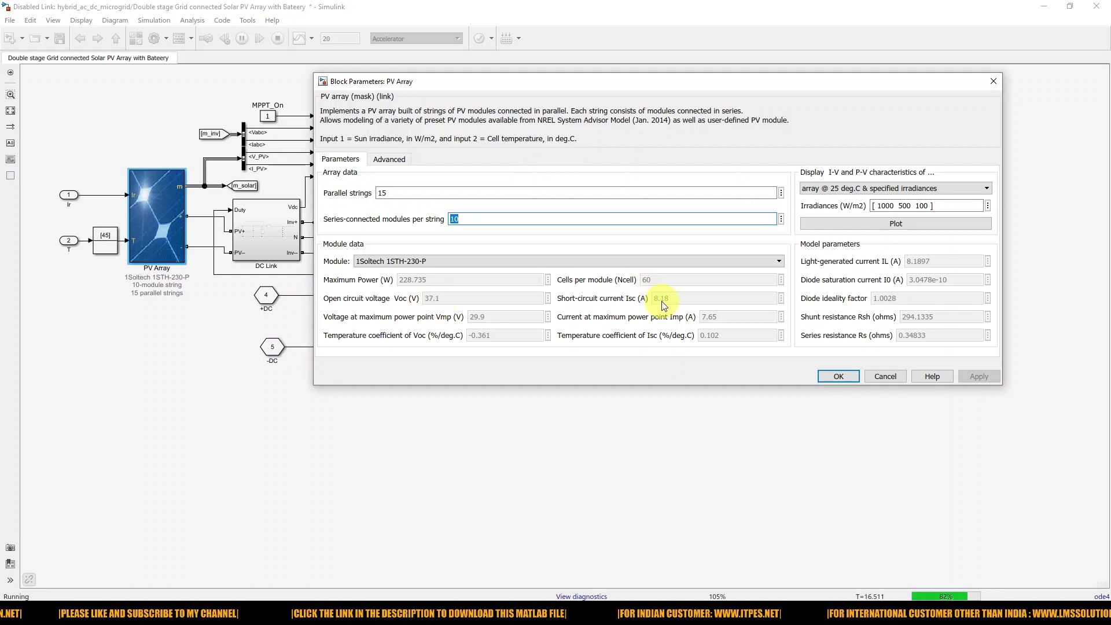
click(890, 224)
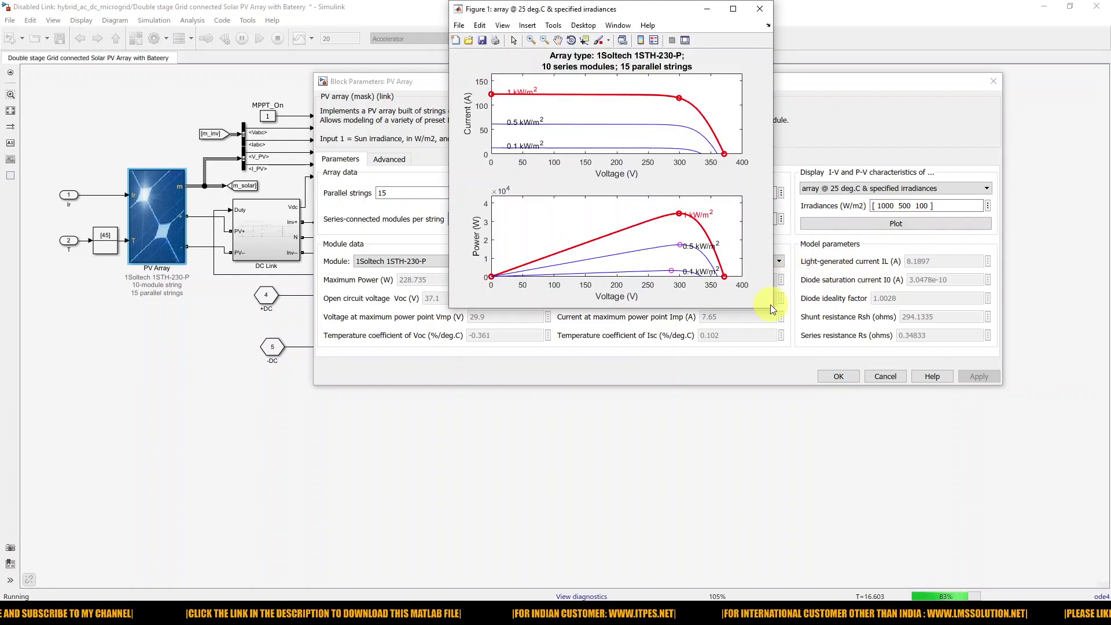
- Enlarge the characteristics figure and read the maximum power points of the 1, 0.5 and 0.1 kW/m² power curves with data tips
drag(773, 309, 833, 451)
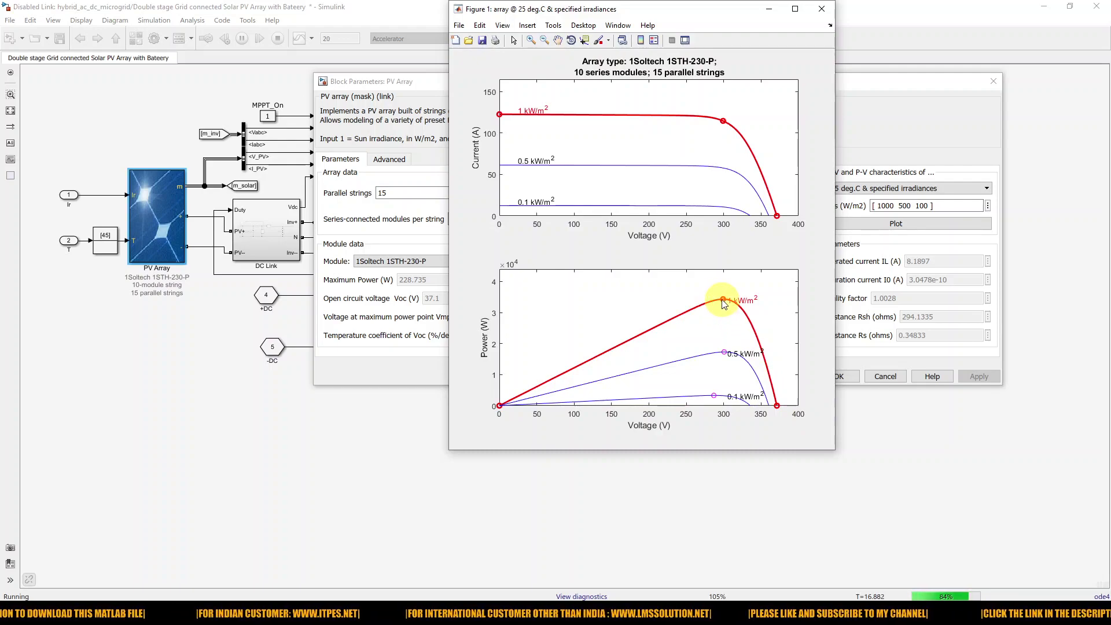
click(584, 40)
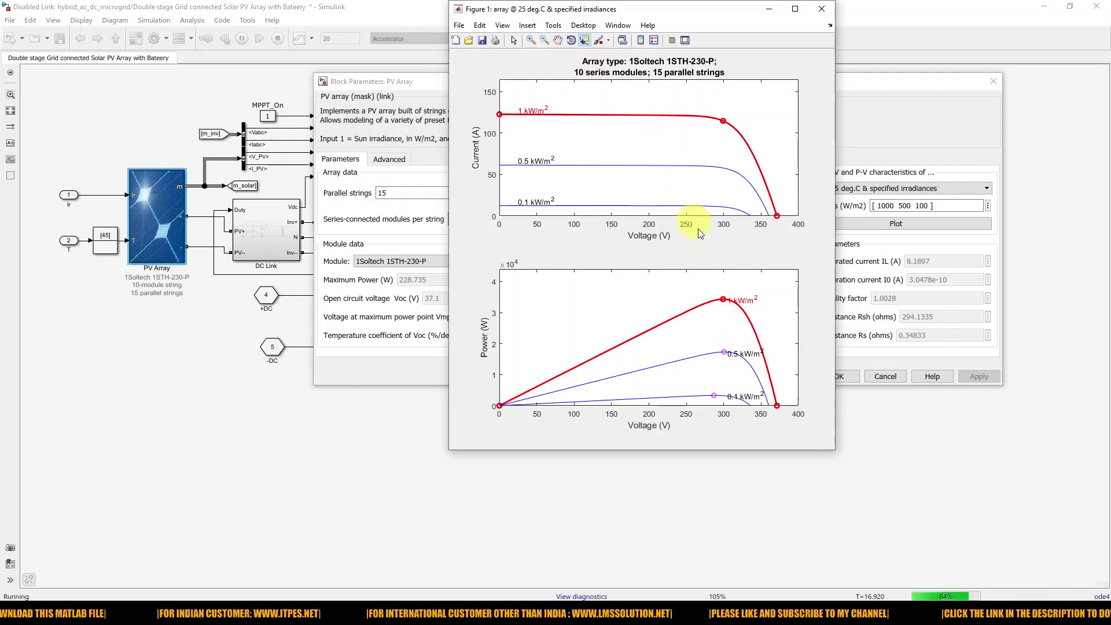
click(722, 300)
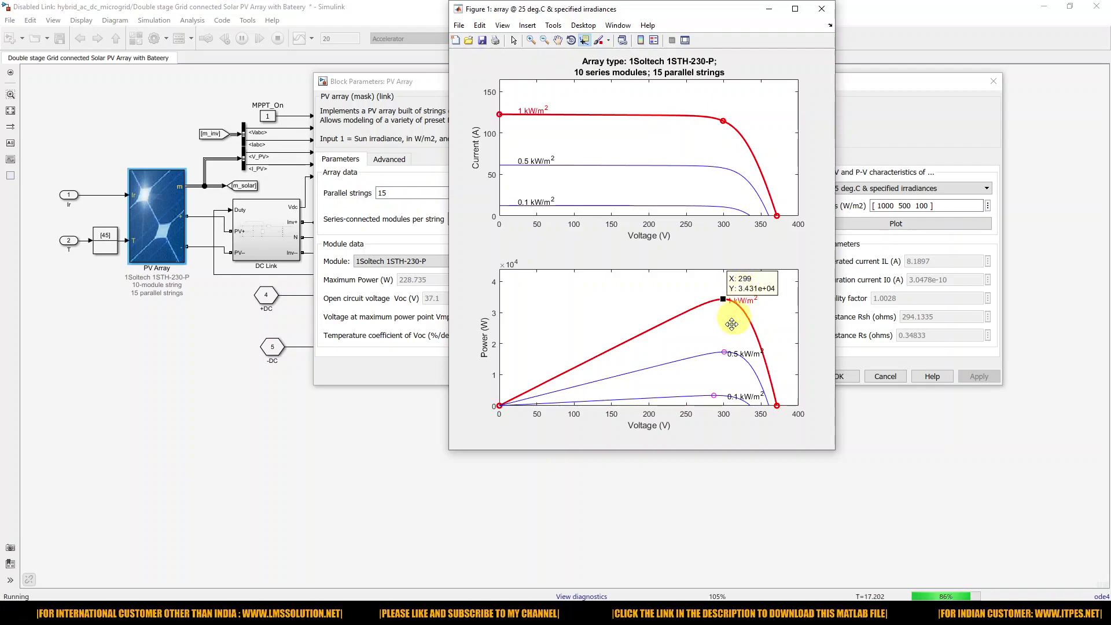
click(725, 352)
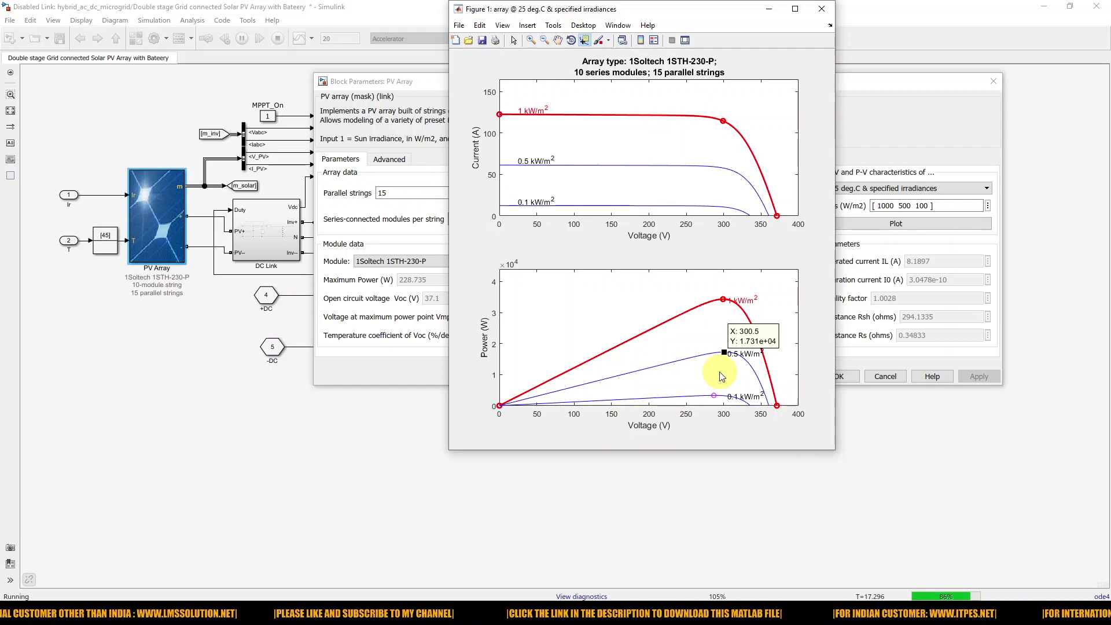
click(744, 340)
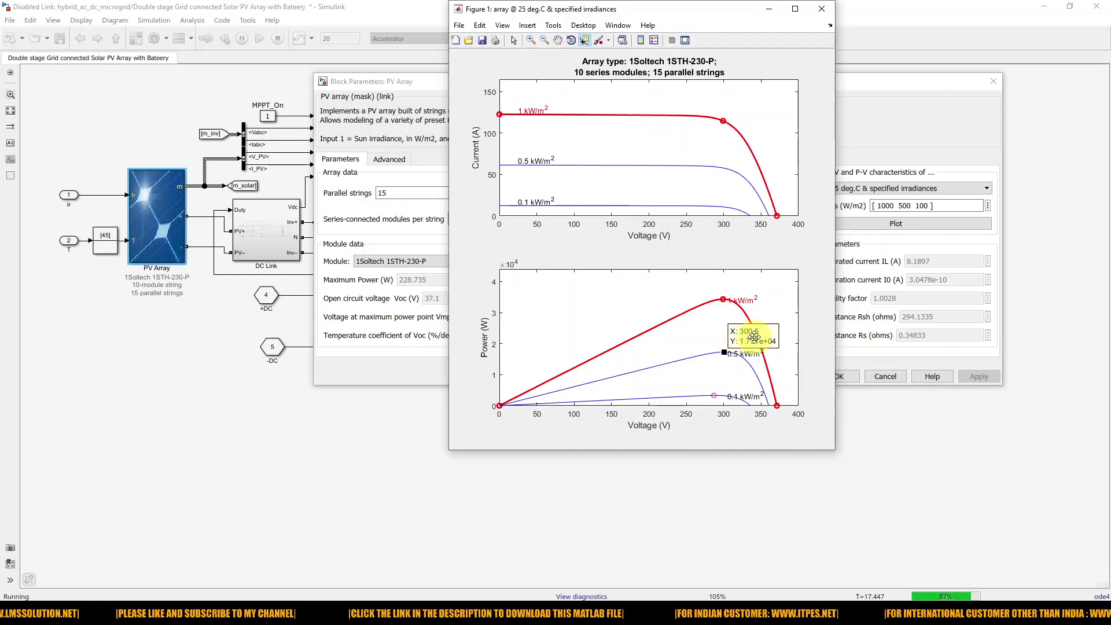
click(738, 370)
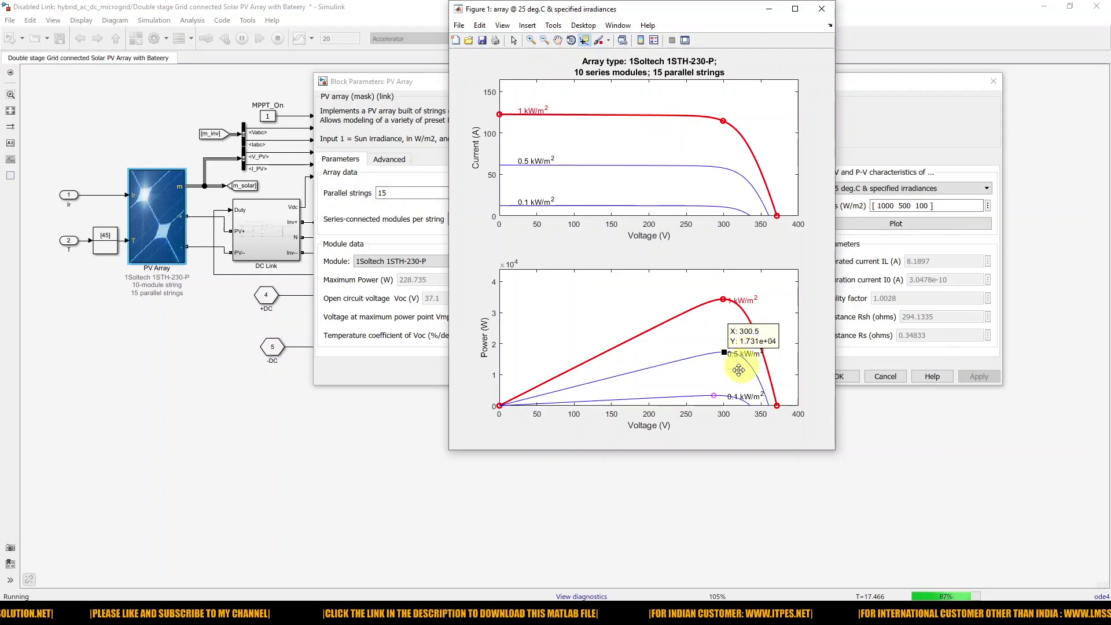
click(715, 395)
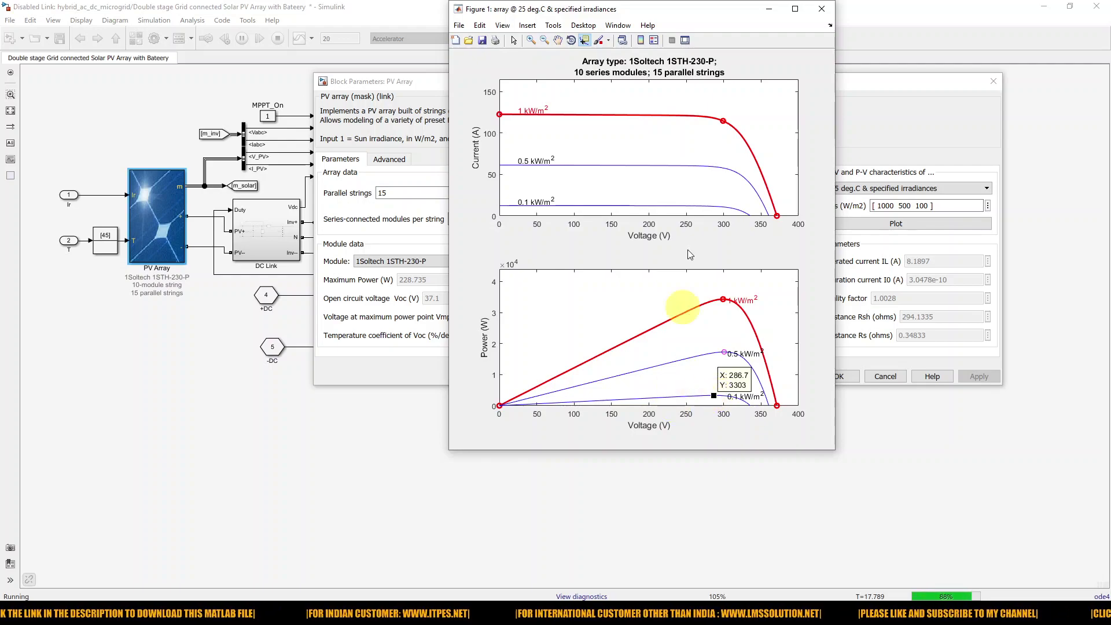
- Delete the data tip, recheck the 1 kW/m² curve's power peak, and close both the figure and the PV Array parameters
key(Delete)
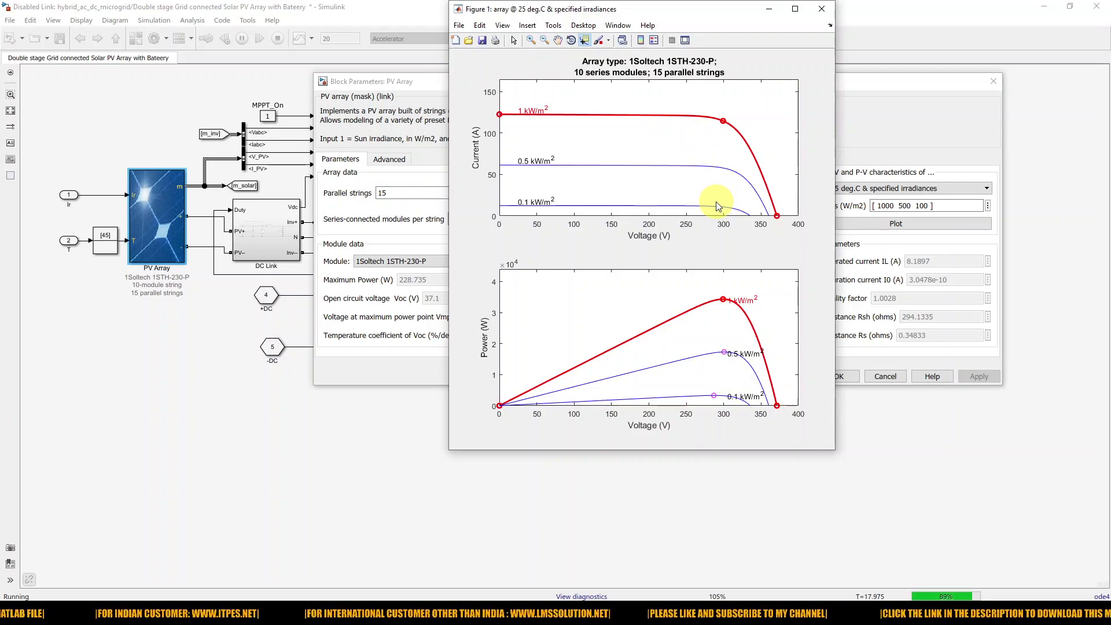
click(722, 299)
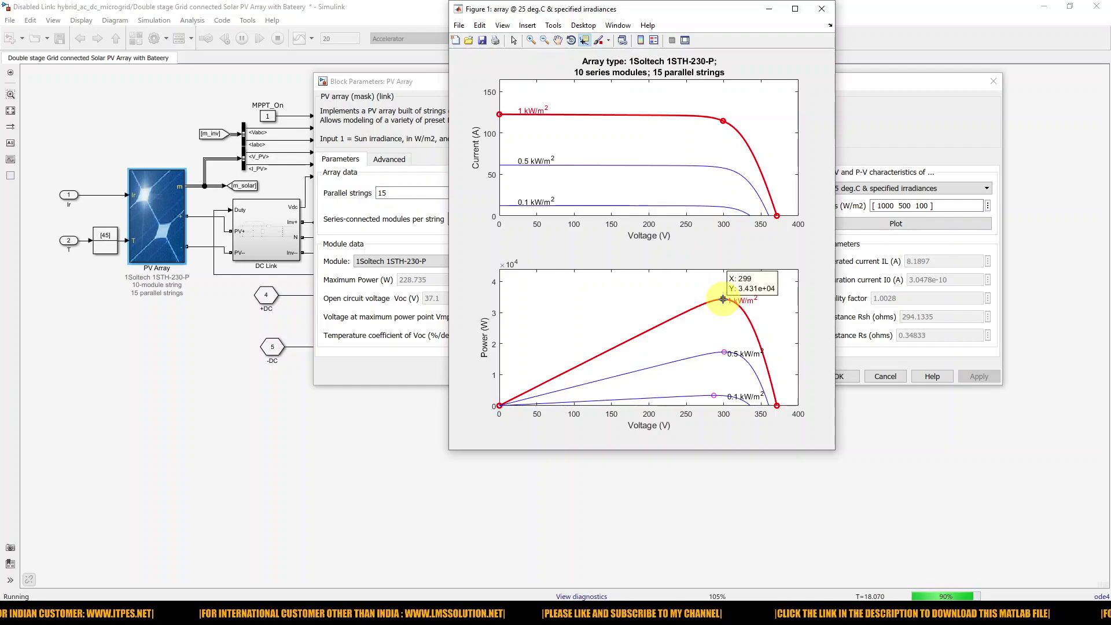
click(820, 9)
click(993, 81)
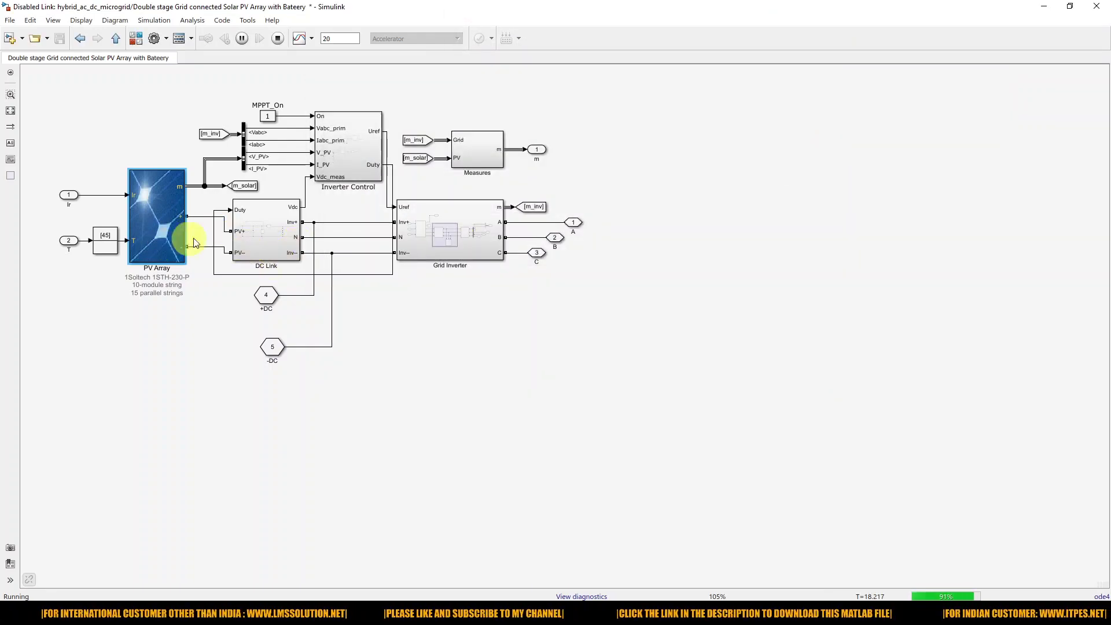
- Look inside the DC Link and Grid Inverter subsystems, returning to the solar PV subsystem after each
double_click(269, 235)
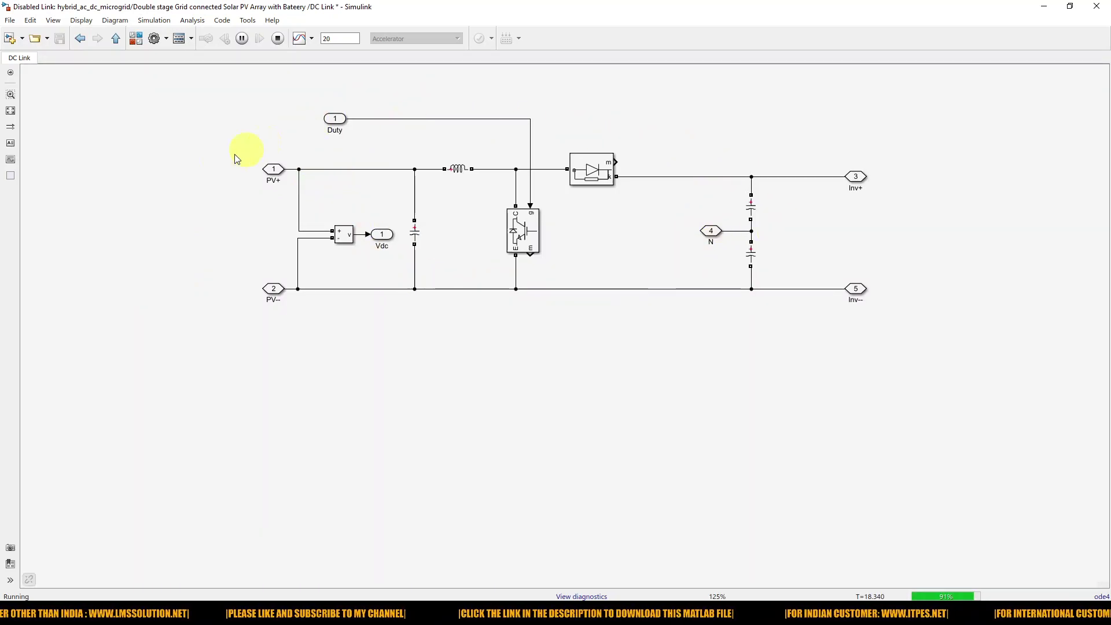
click(82, 37)
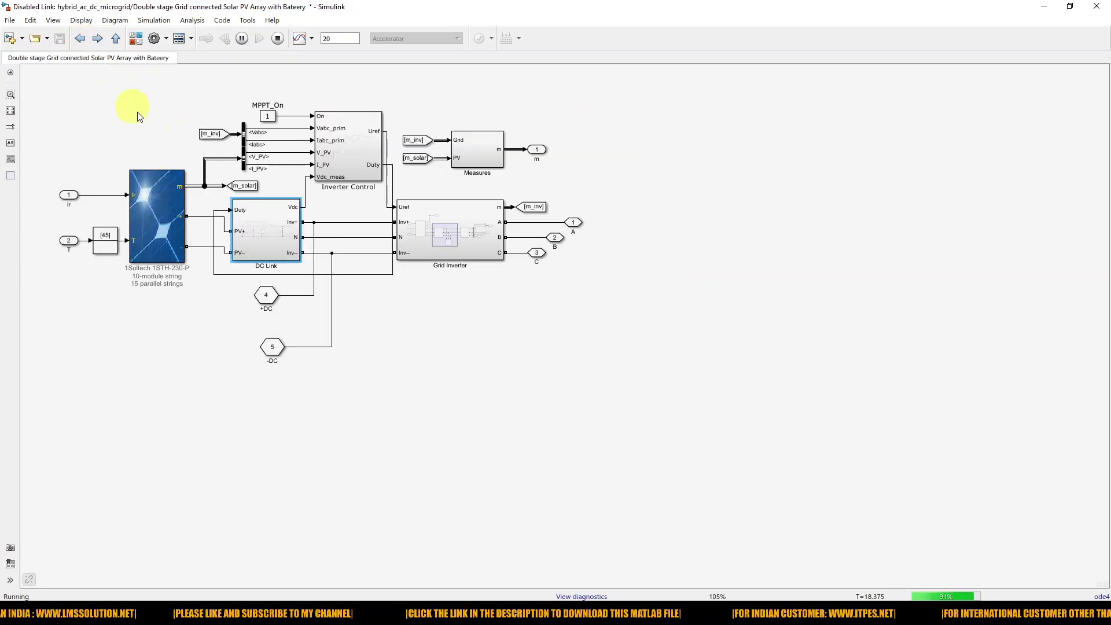
double_click(439, 234)
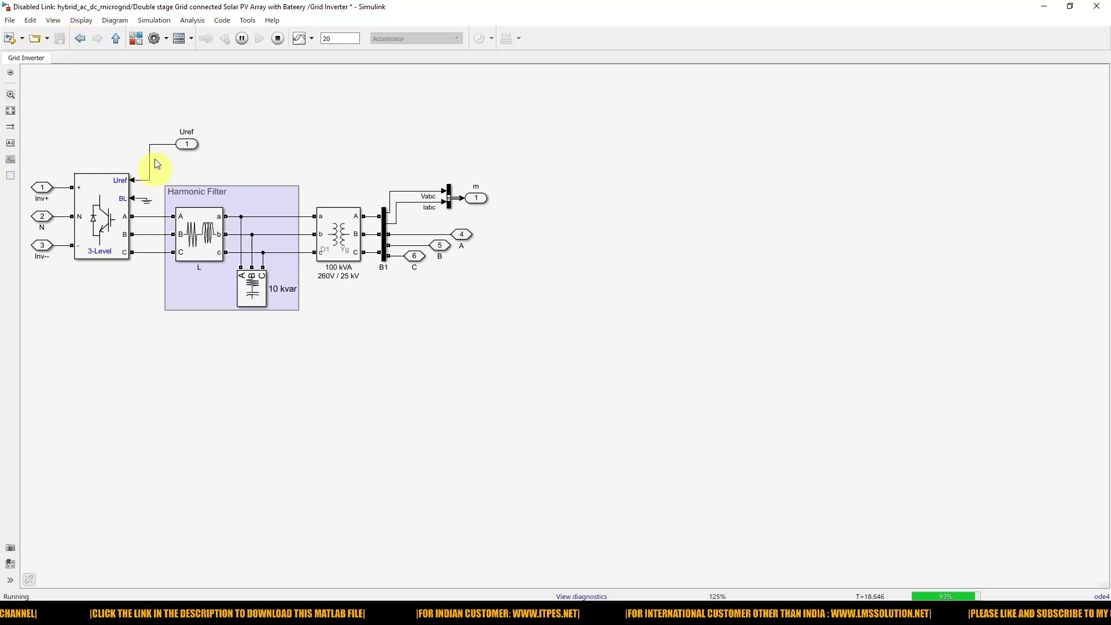
click(84, 40)
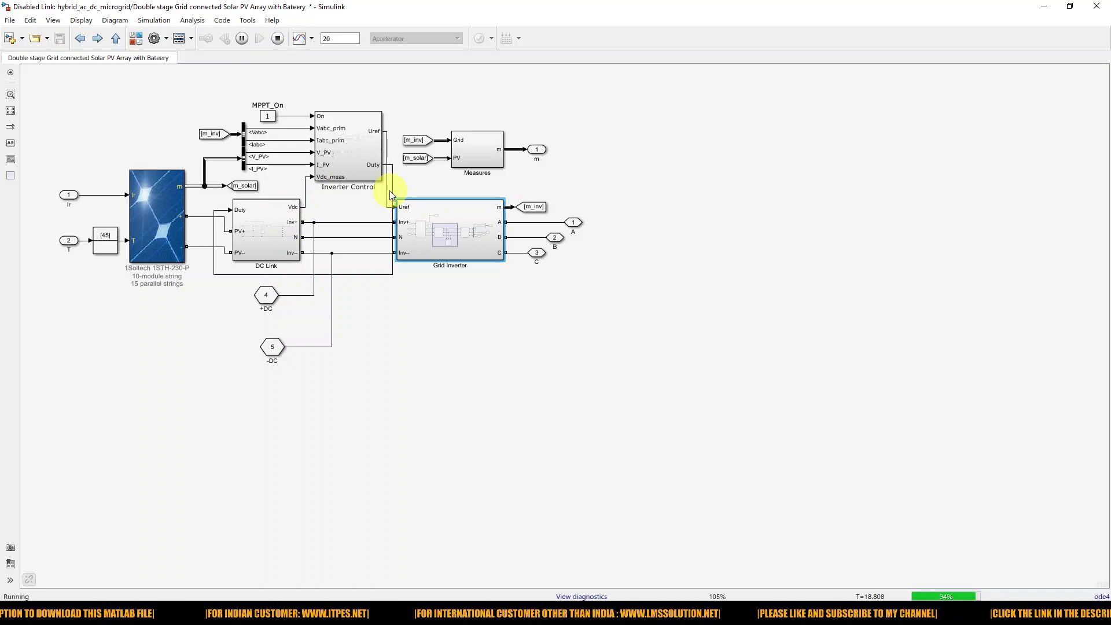
- Open the Inverter Control subsystem and outline its MPPT duty-cycle section and its Uref generation section in red pen
double_click(342, 162)
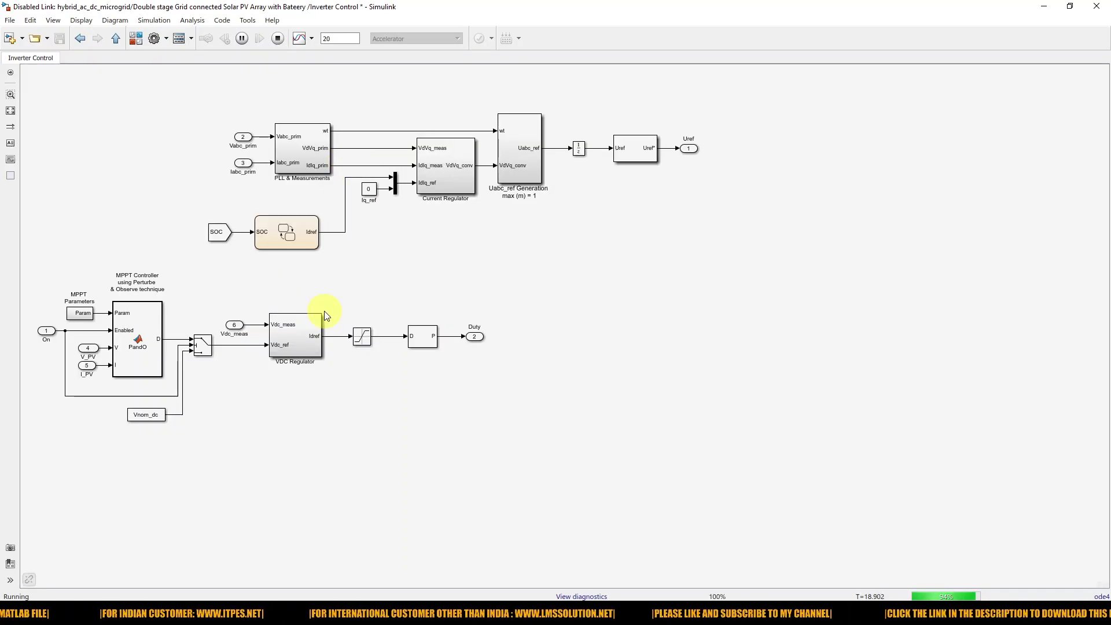
key(ctrl+shift+p)
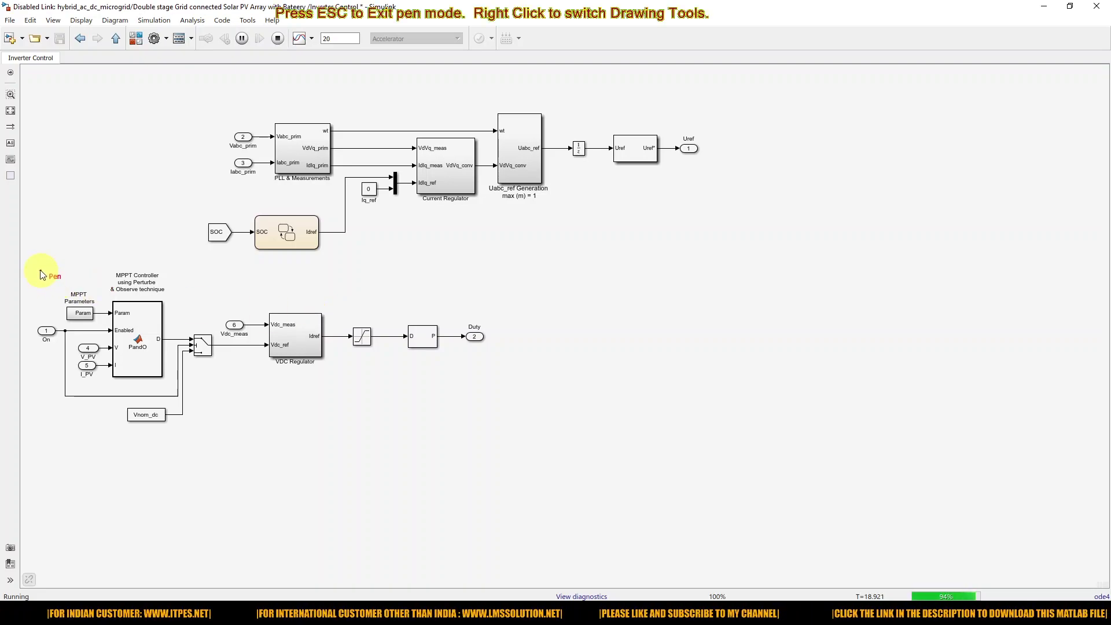
mouse_move(37, 267)
mouse_down()
mouse_move(49, 445)
mouse_move(181, 452)
mouse_move(501, 423)
mouse_move(510, 343)
mouse_move(494, 308)
mouse_move(184, 270)
mouse_move(139, 252)
mouse_move(37, 266)
mouse_up()
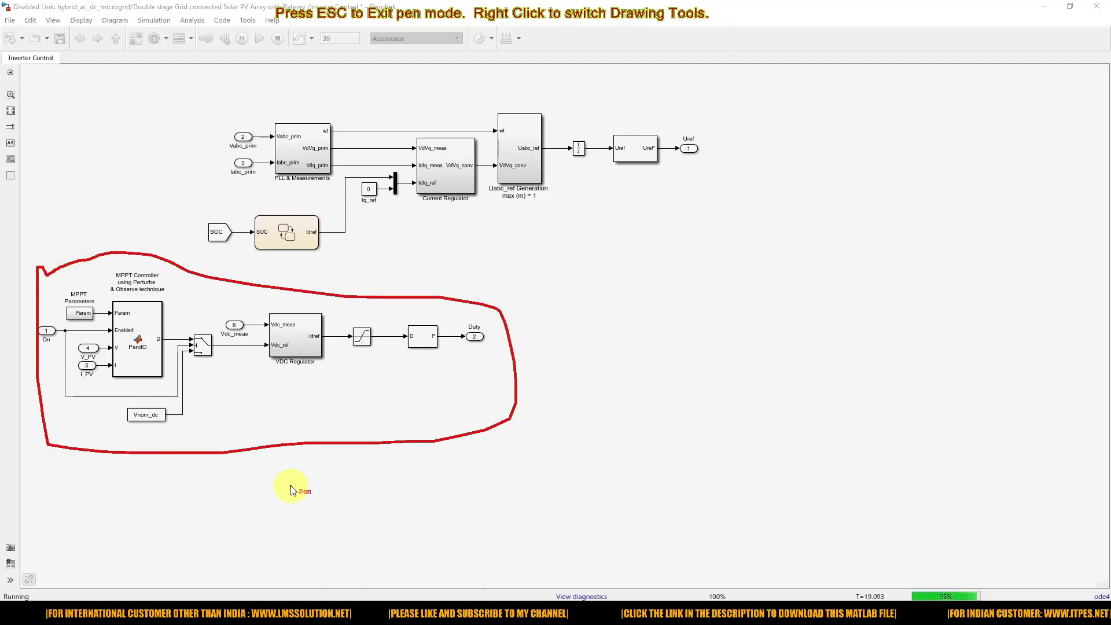
mouse_move(192, 87)
mouse_down()
mouse_move(197, 250)
mouse_move(348, 253)
mouse_move(402, 211)
mouse_move(624, 204)
mouse_move(685, 190)
mouse_move(709, 155)
mouse_move(711, 121)
mouse_move(659, 109)
mouse_move(403, 87)
mouse_move(190, 87)
mouse_up()
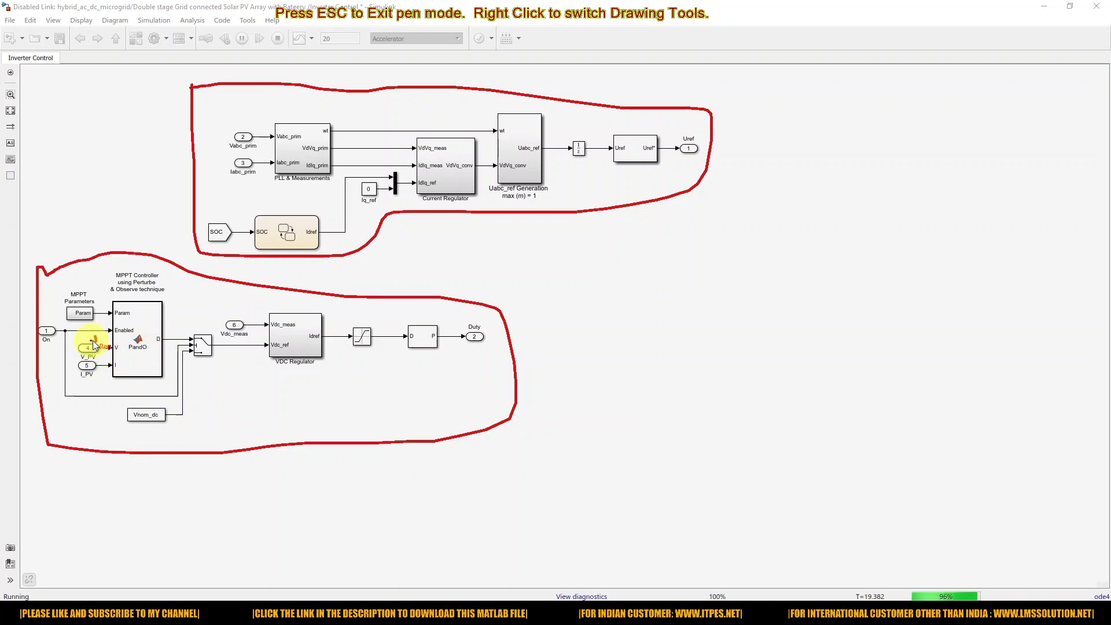
- Mark the V_PV and I_PV inputs, the MPPT controller output and both VDC Regulator inputs with red arrows
mouse_move(94, 379)
mouse_down()
mouse_move(103, 369)
mouse_move(109, 382)
mouse_up()
mouse_move(181, 323)
mouse_down()
mouse_move(182, 341)
mouse_move(189, 334)
mouse_up()
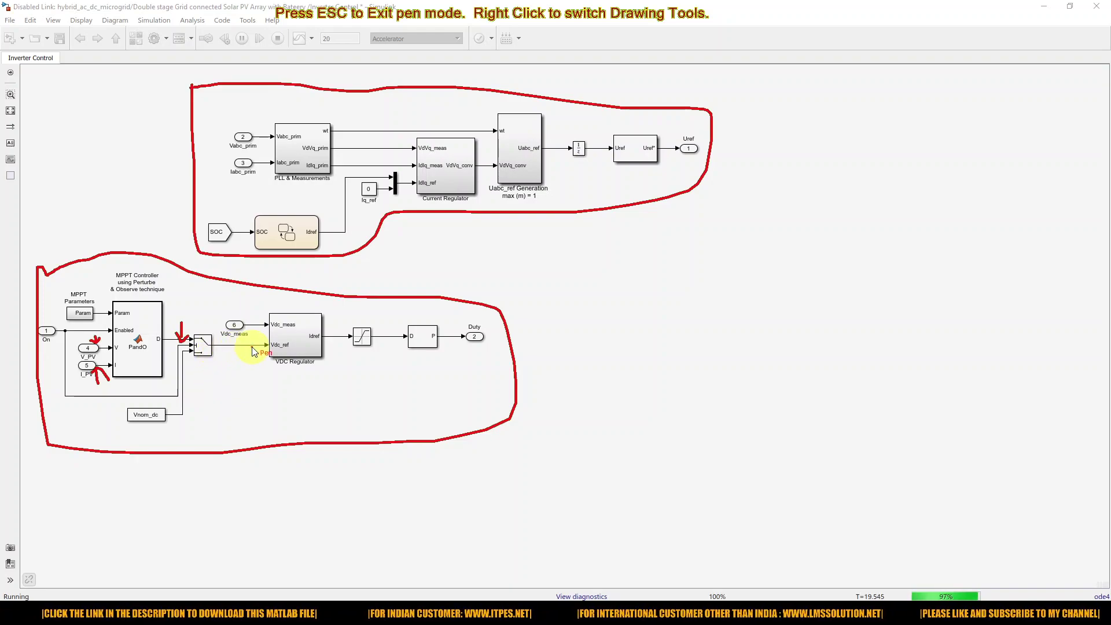
drag(247, 354, 258, 353)
drag(255, 315, 258, 320)
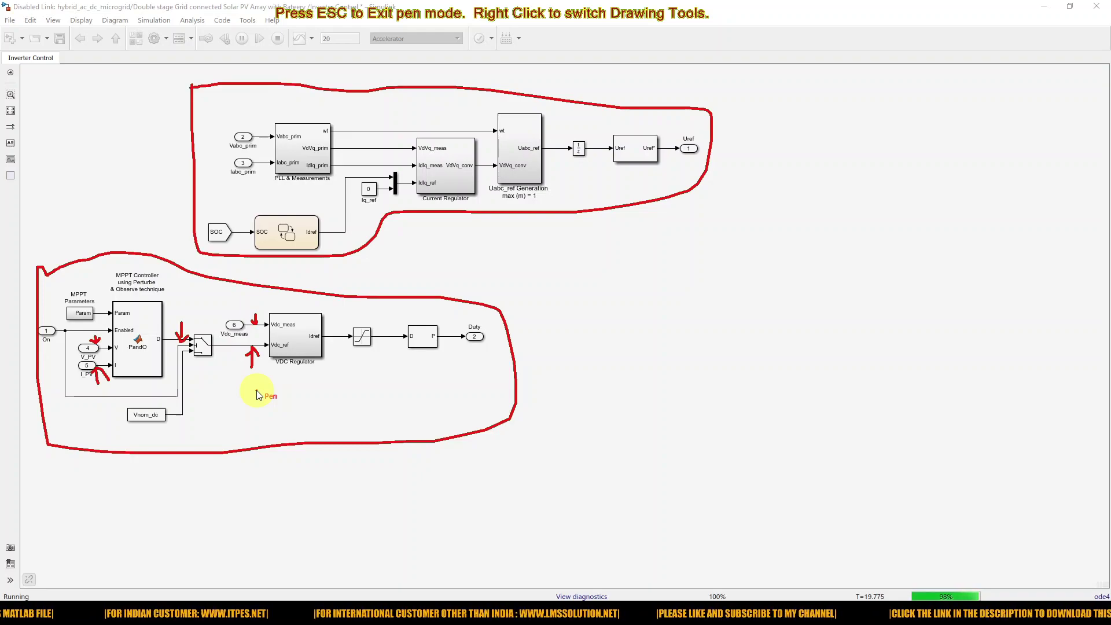
- Underline the VDC Regulator and the D-to-P block before the Duty output in red
click(275, 379)
drag(276, 367, 316, 367)
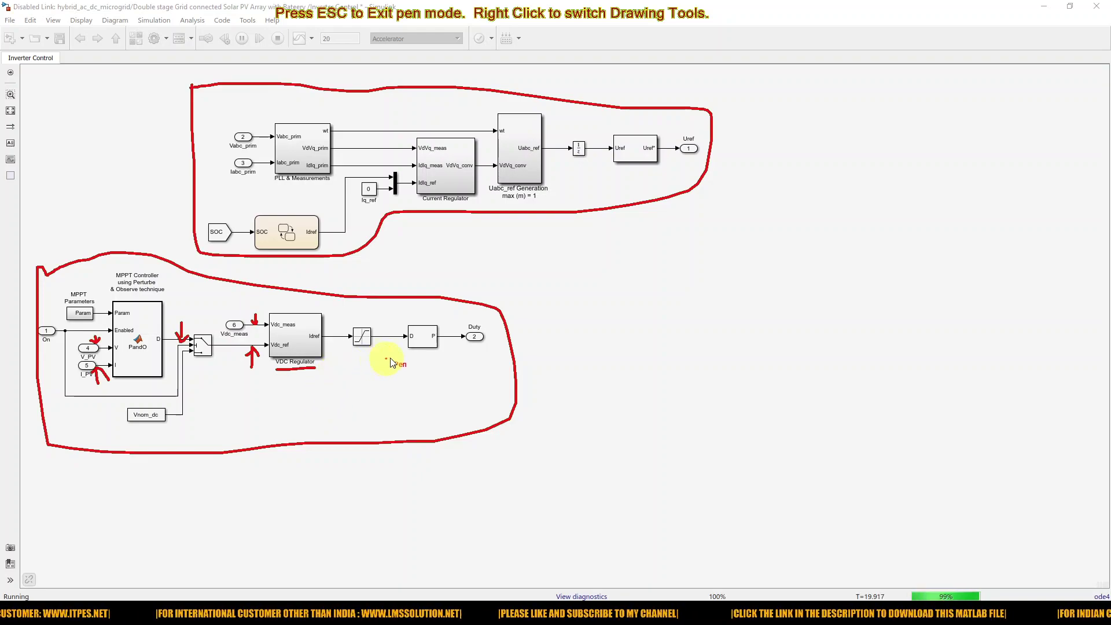
drag(409, 355, 437, 355)
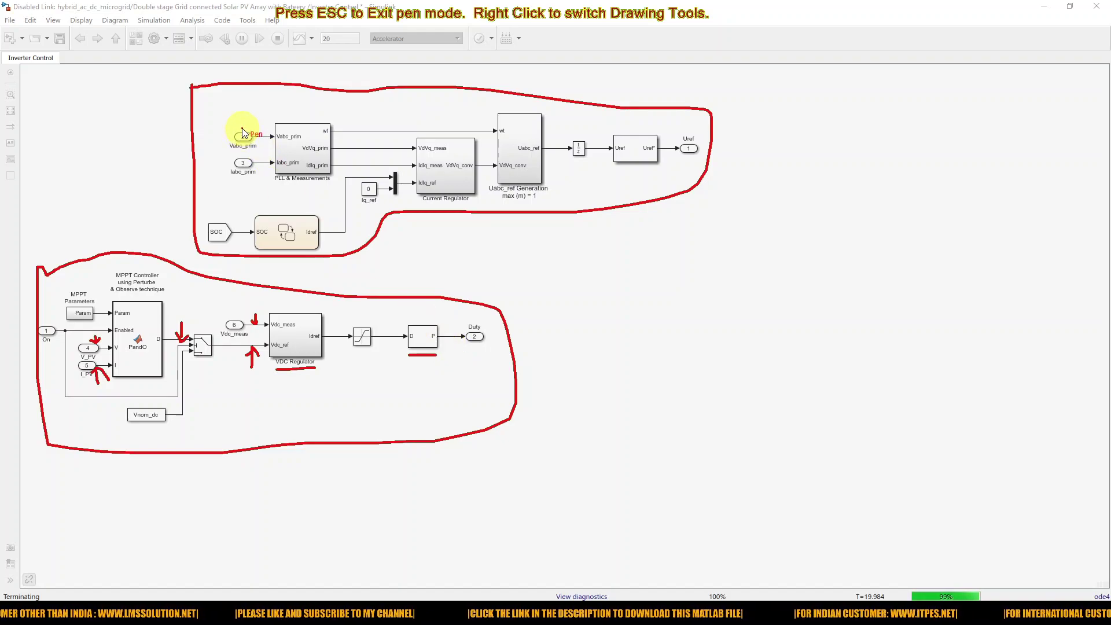
- Circle the Vabc_prim and Iabc_prim inputs in red, and exit pen mode
mouse_move(244, 125)
mouse_down()
mouse_move(219, 164)
mouse_move(240, 189)
mouse_move(268, 161)
mouse_move(267, 132)
mouse_move(242, 123)
mouse_move(262, 140)
mouse_up()
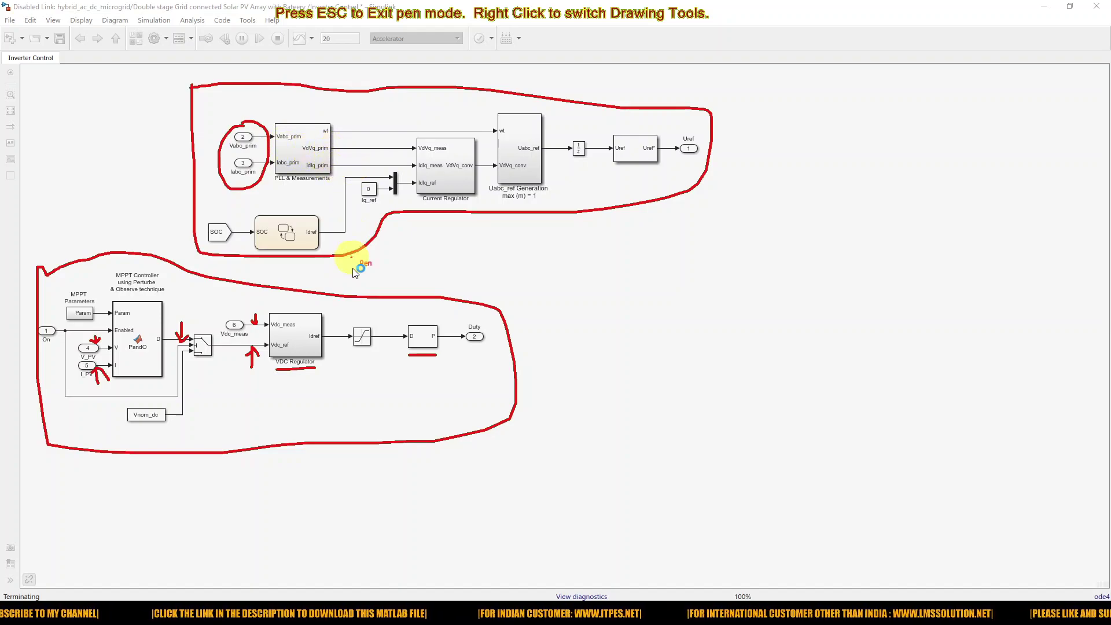
key(Escape)
click(358, 220)
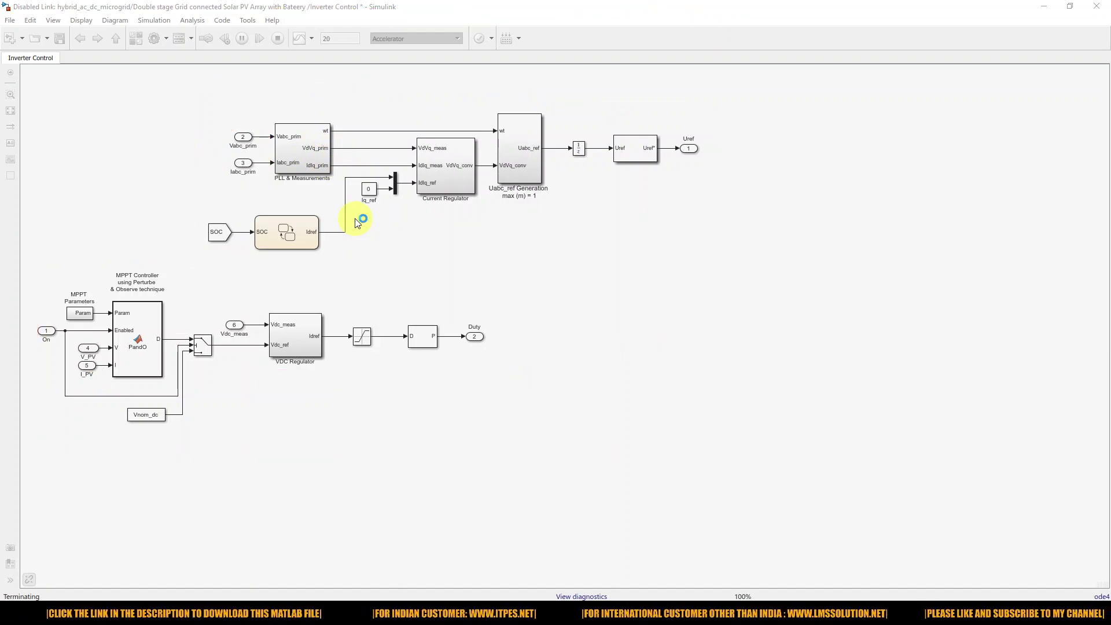
- Outline the SOC-based Idref chart section in red, exit pen mode, and view the chart's Fromgrid and Togrid states and transitions
key(F12)
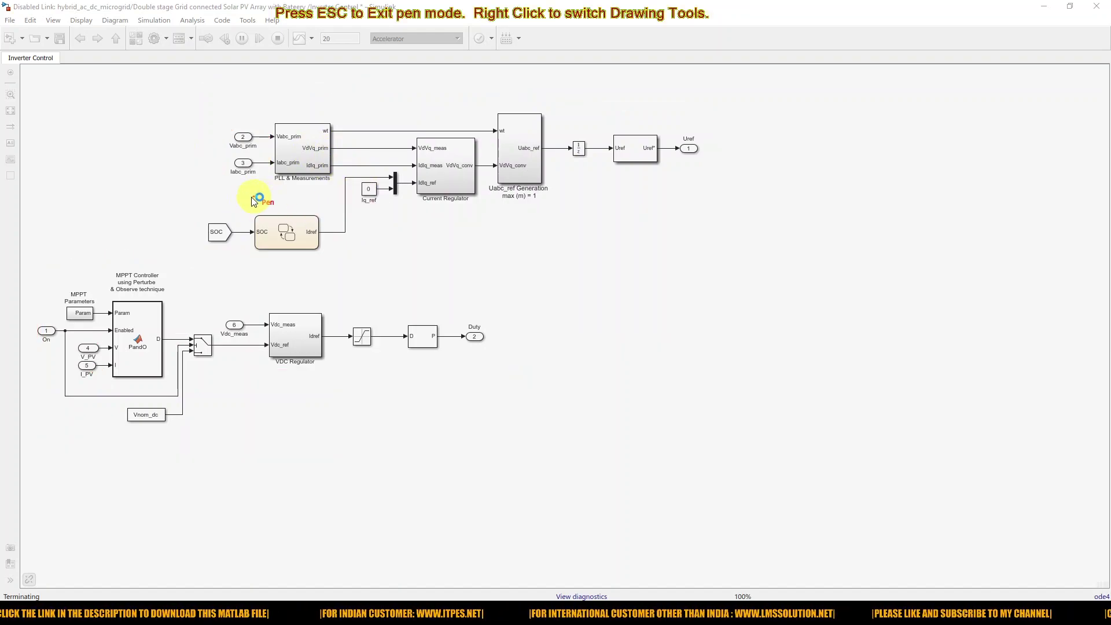
mouse_move(269, 209)
mouse_down()
mouse_move(366, 166)
mouse_move(400, 166)
mouse_move(409, 193)
mouse_move(393, 244)
mouse_move(342, 262)
mouse_move(228, 262)
mouse_move(193, 238)
mouse_move(191, 213)
mouse_up()
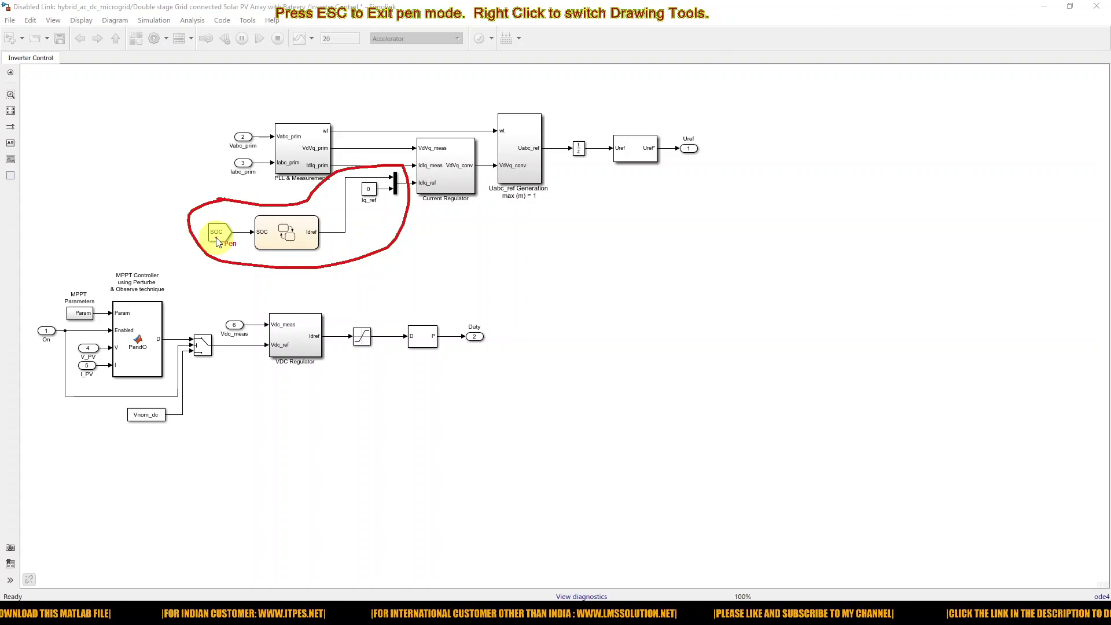
key(Escape)
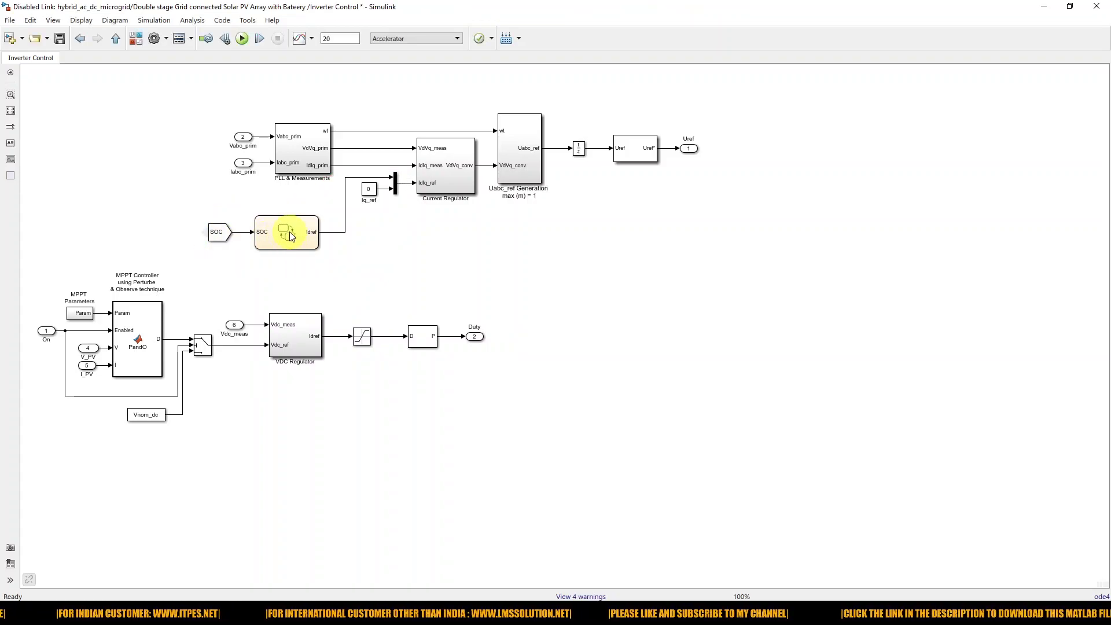
double_click(291, 235)
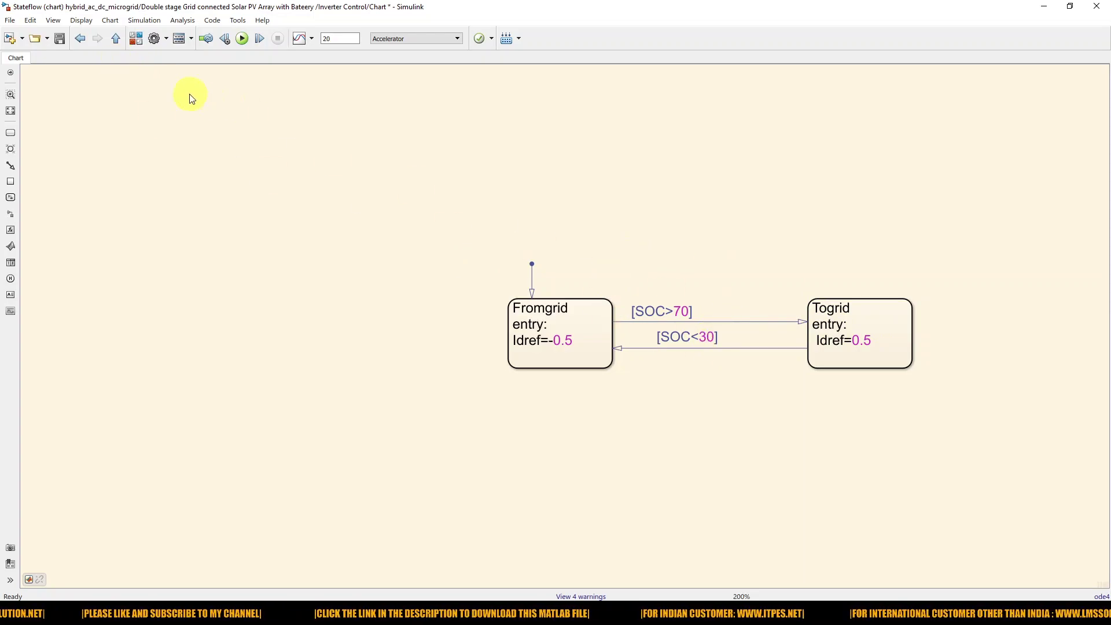
click(76, 41)
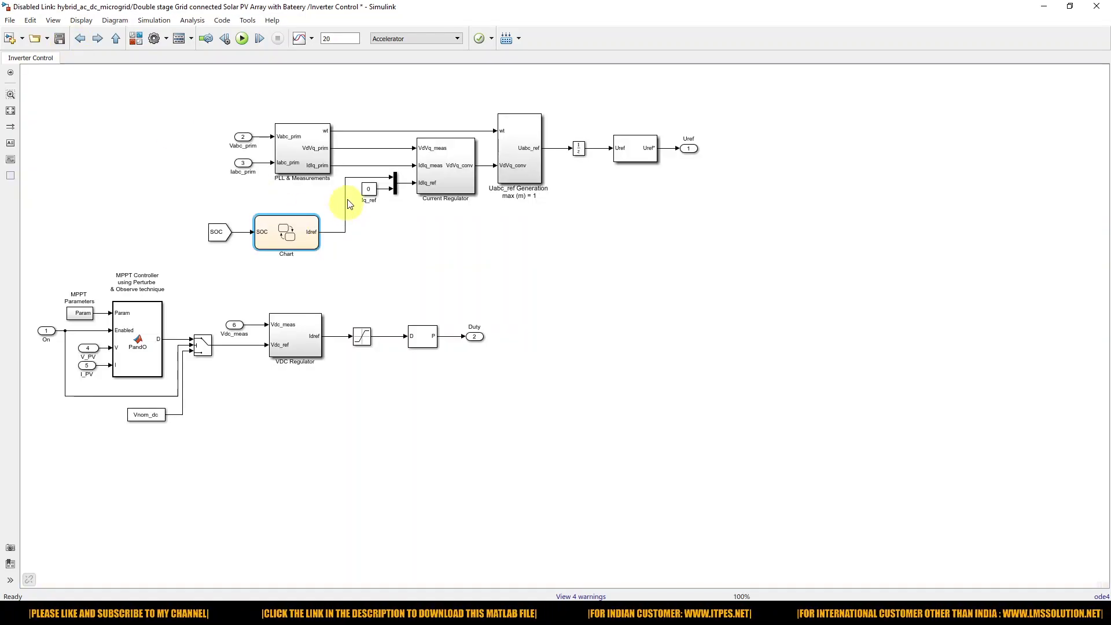
- Underline the Current Regulator and Uabc_ref Generation blocks in red, and exit pen mode
click(428, 190)
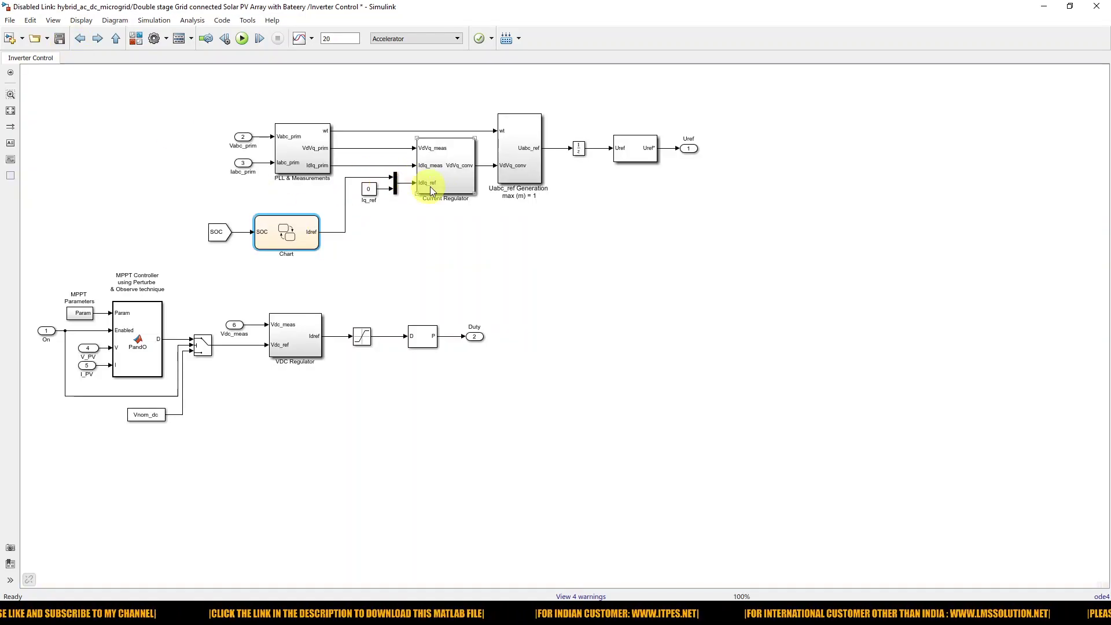
key(ctrl+1)
drag(420, 208, 470, 208)
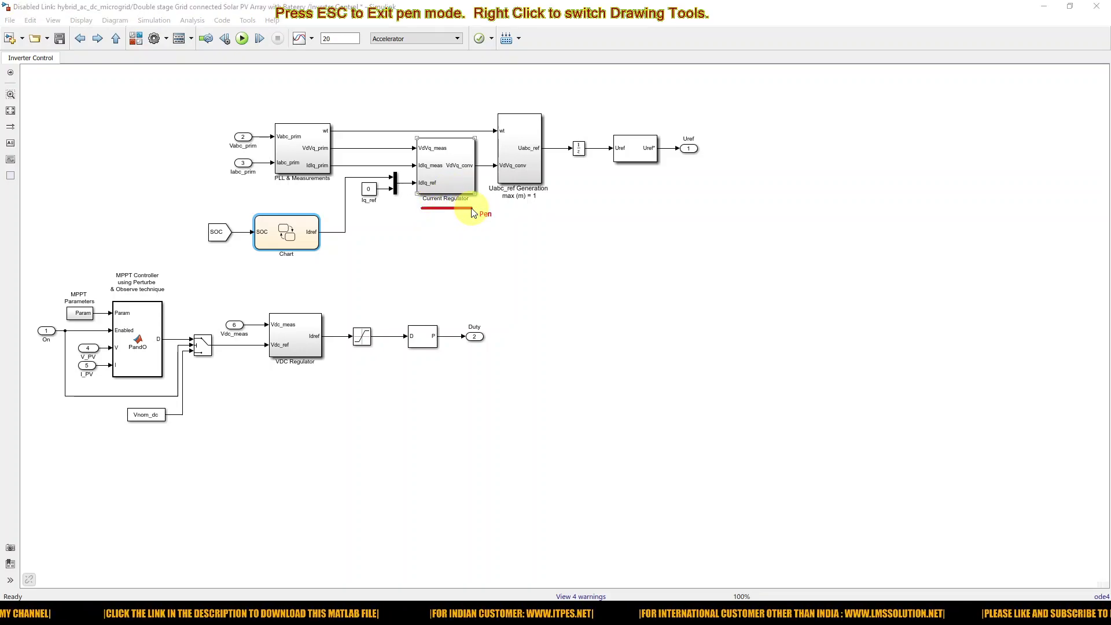
drag(491, 202, 567, 201)
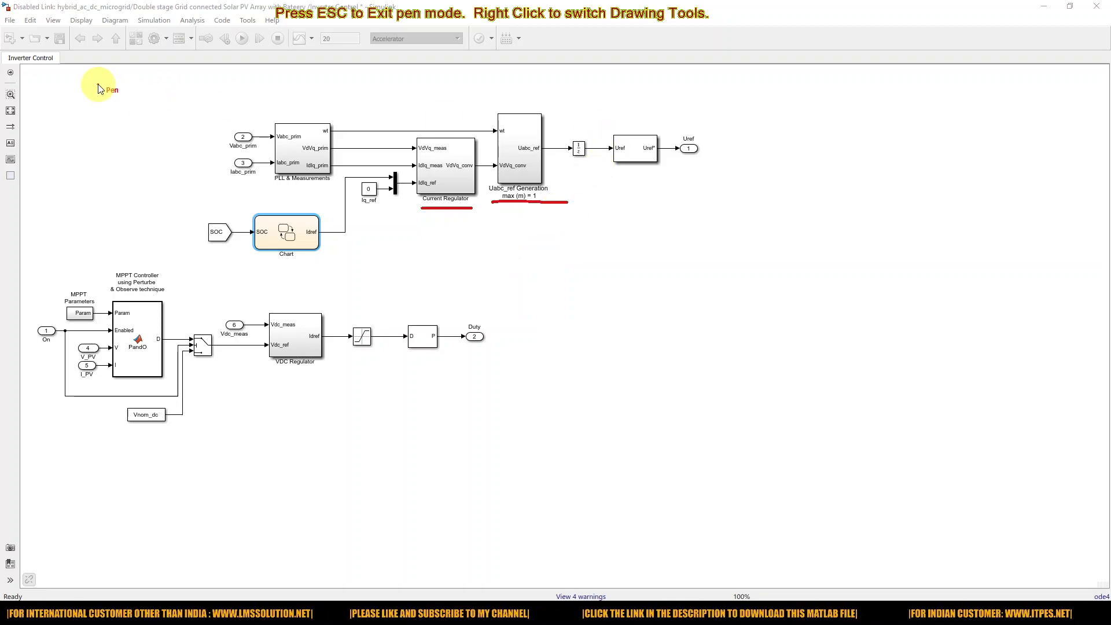
key(Escape)
- Return from the Inverter Control subsystem to the top level of the hybrid_ac_dc_microgrid model
click(81, 40)
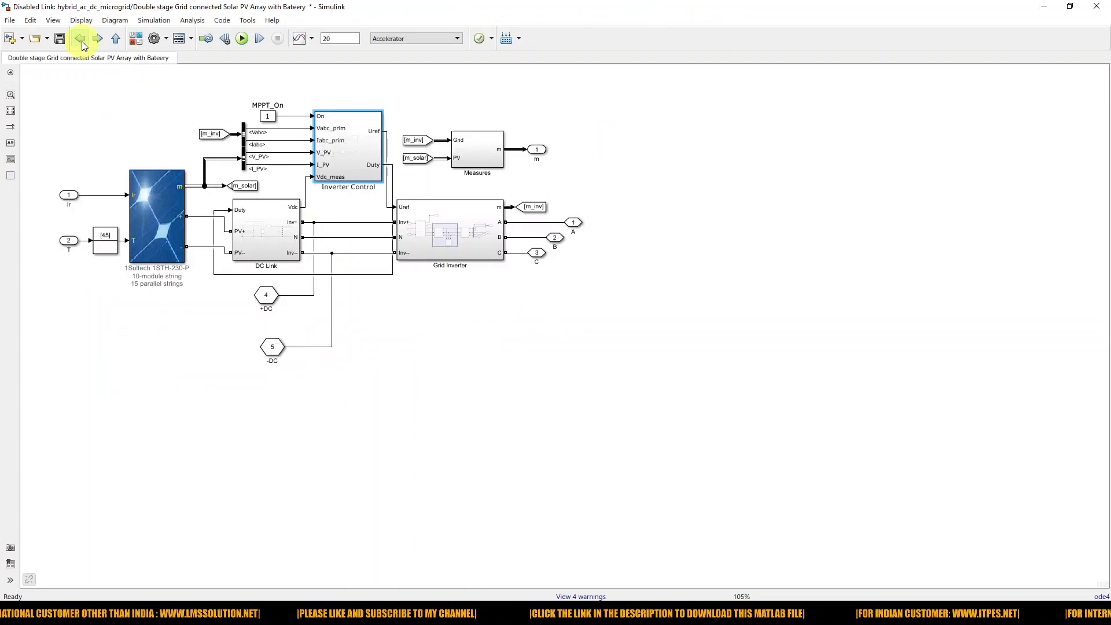
click(82, 40)
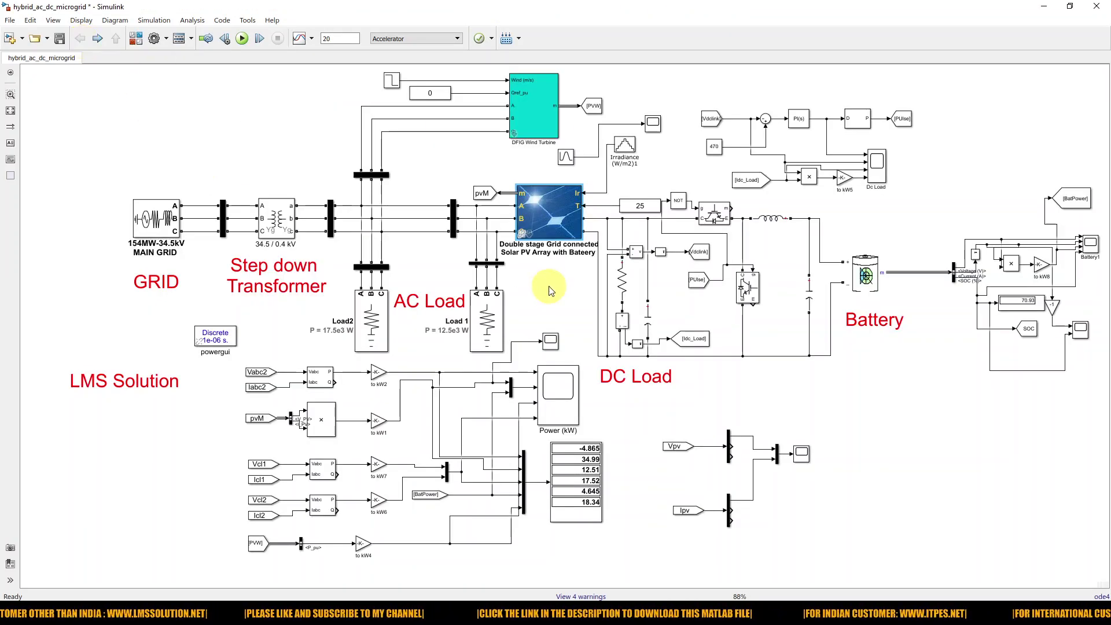
key(F12)
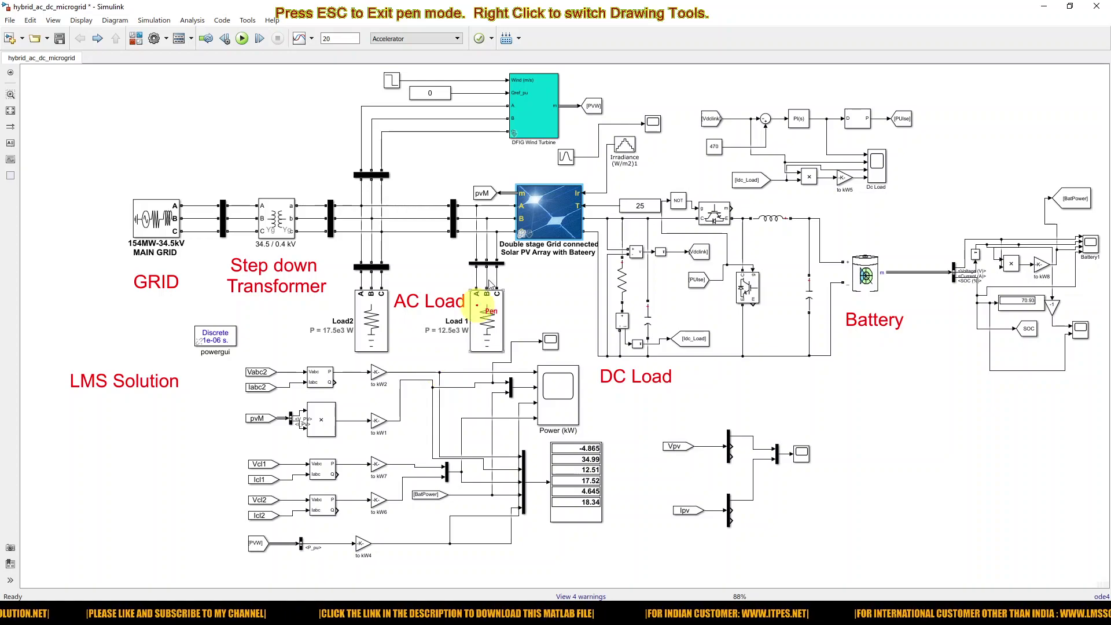
key(Escape)
- Review the DFIG Wind Turbine's turbine data and generator data, highlighting the nominal power entry, and close the parameters without changes
double_click(527, 110)
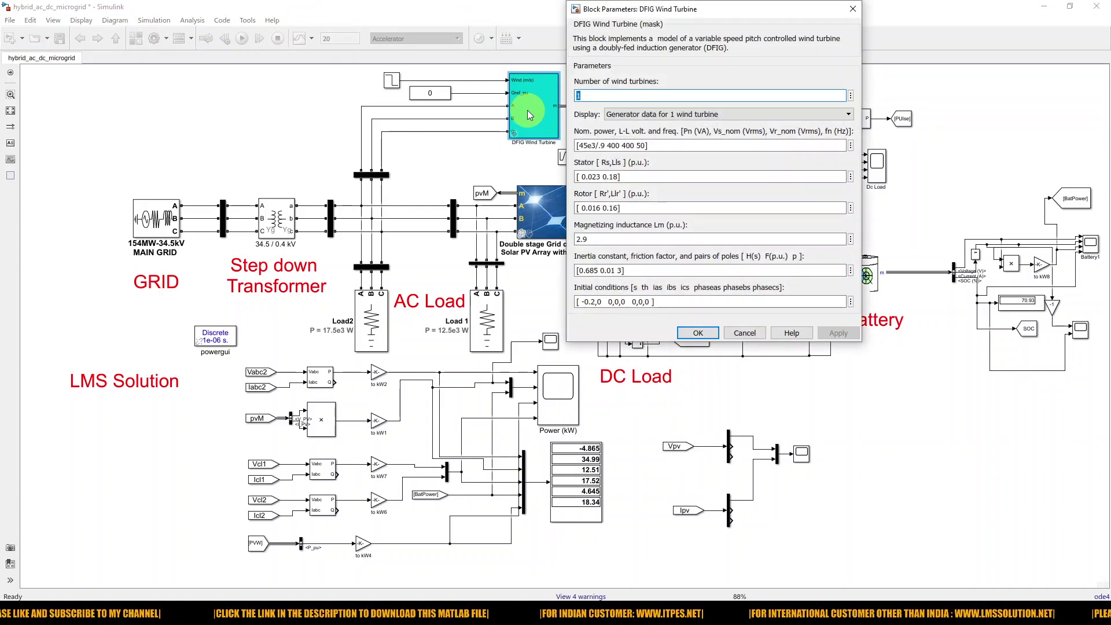
click(632, 113)
click(619, 141)
click(607, 144)
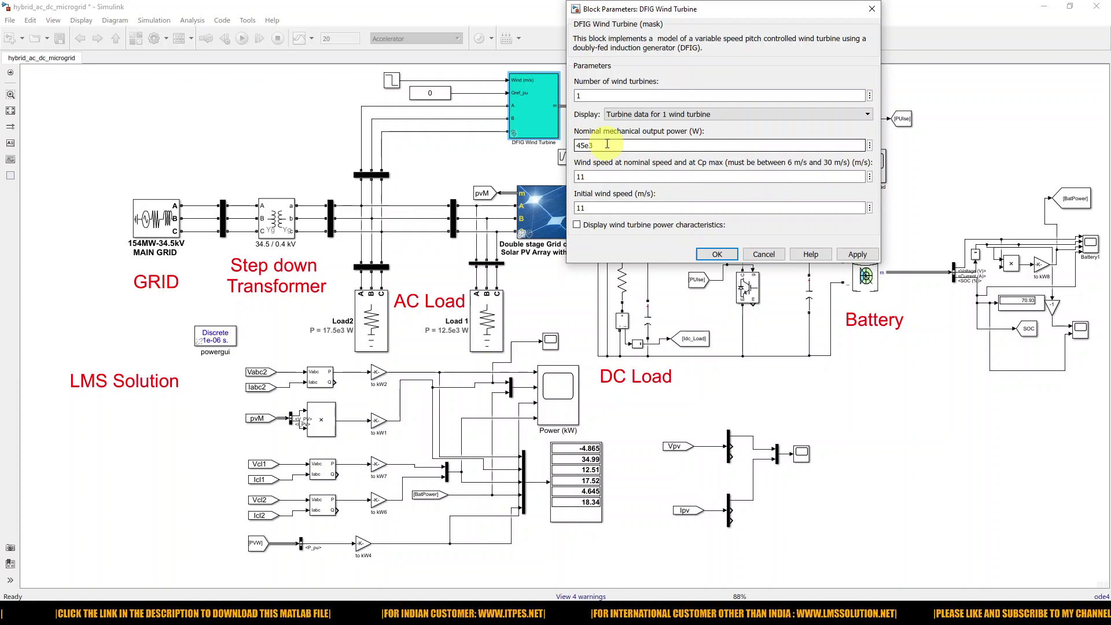
click(622, 115)
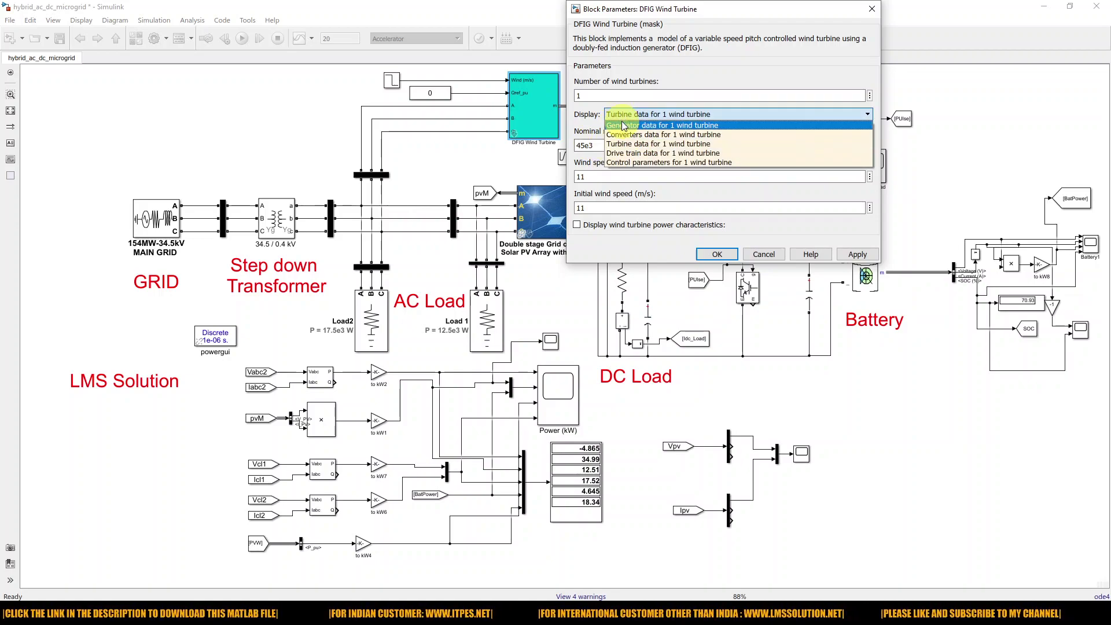
click(623, 125)
click(606, 145)
drag(606, 145, 576, 177)
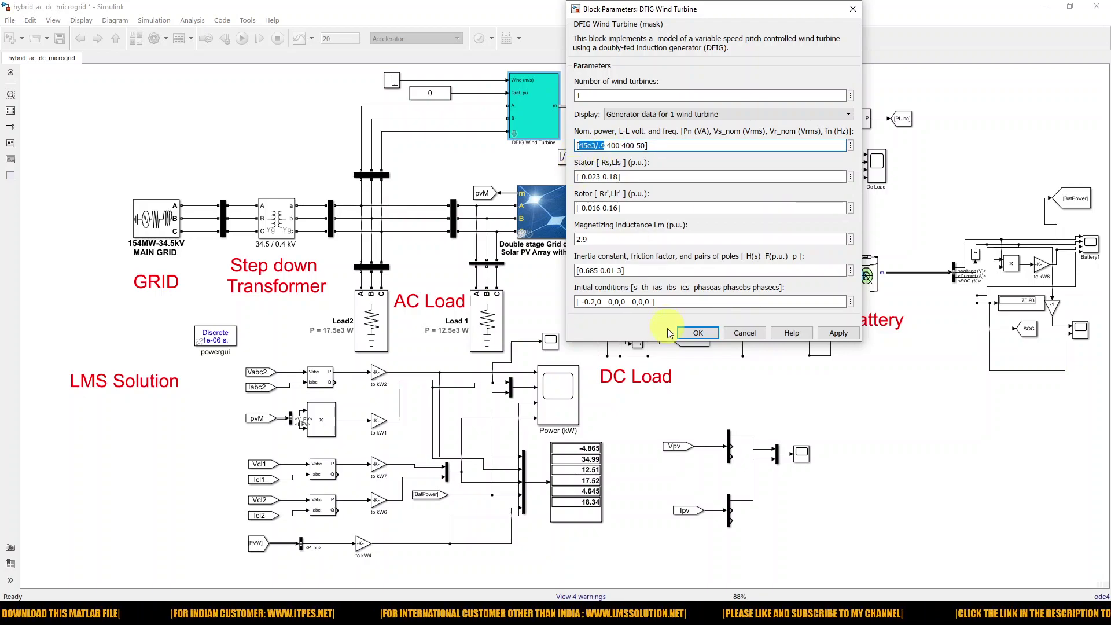
click(742, 333)
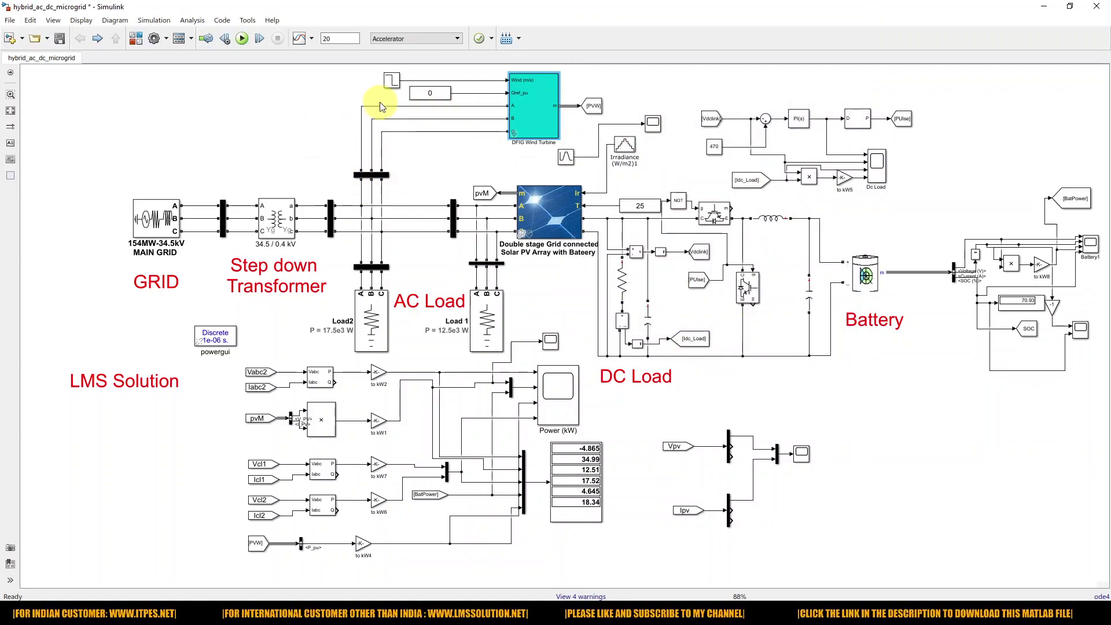
- Review the initial value, final value and step time of the Step block feeding the wind turbine's wind input
double_click(391, 81)
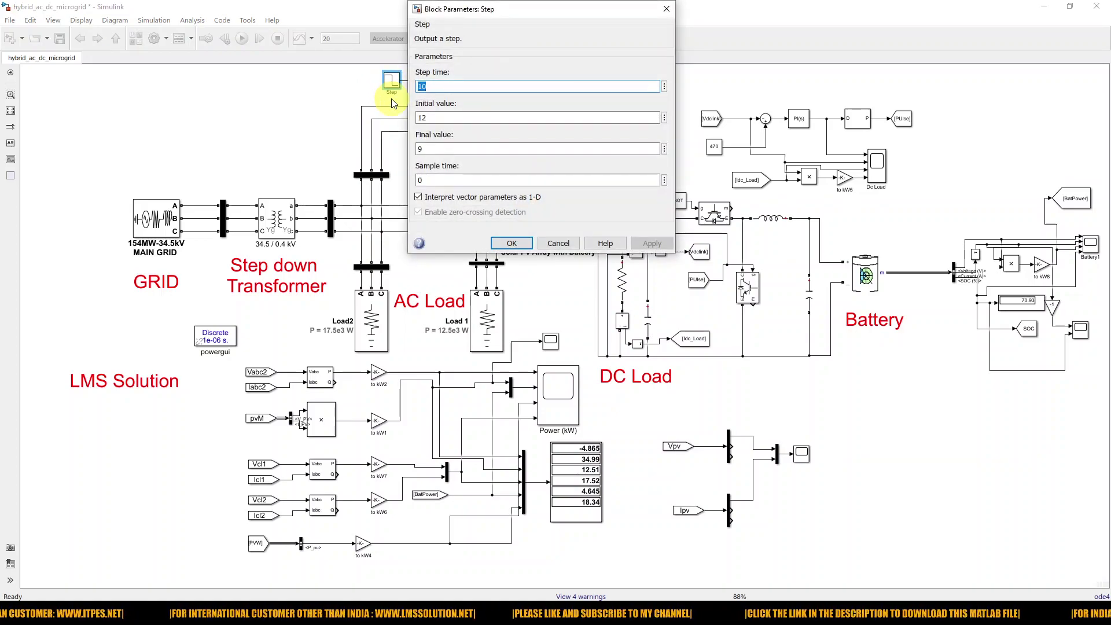
drag(461, 11, 550, 116)
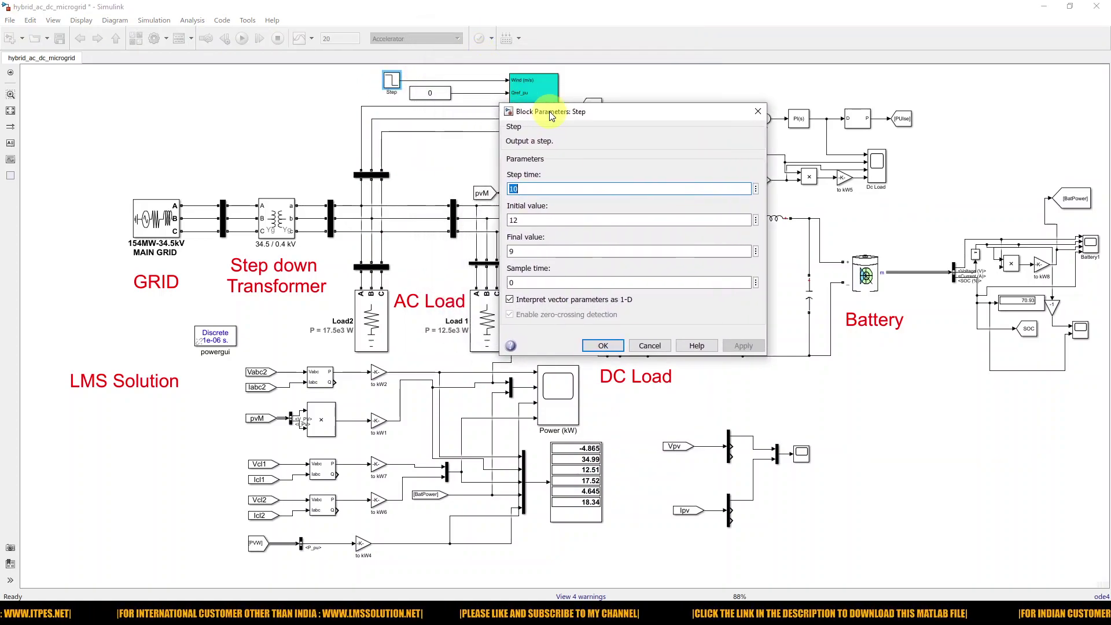
double_click(525, 221)
double_click(513, 251)
double_click(520, 190)
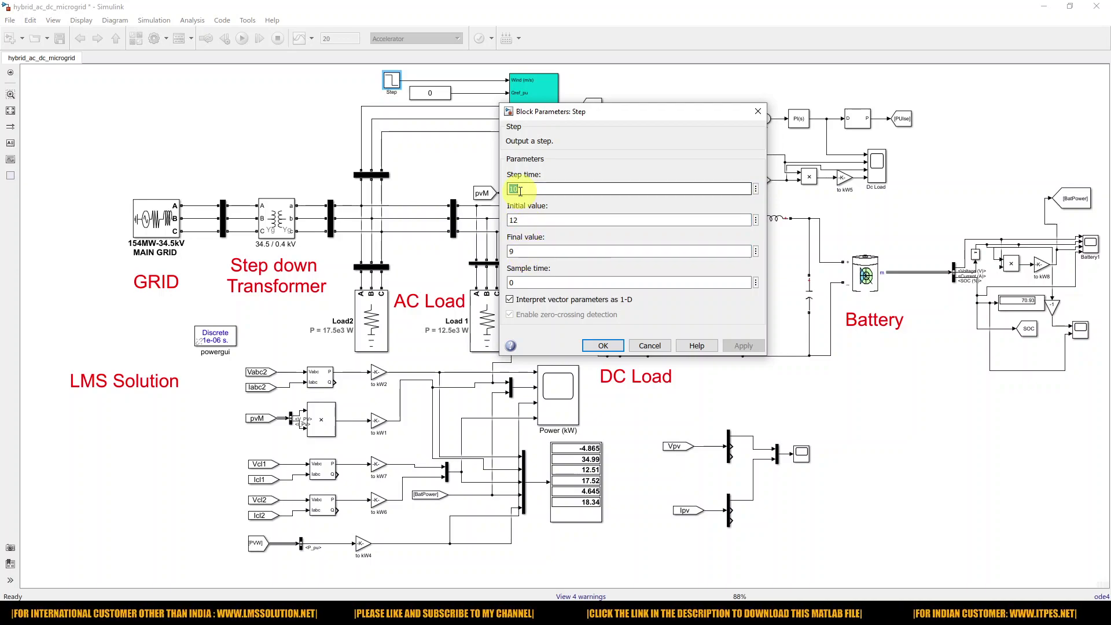
click(600, 346)
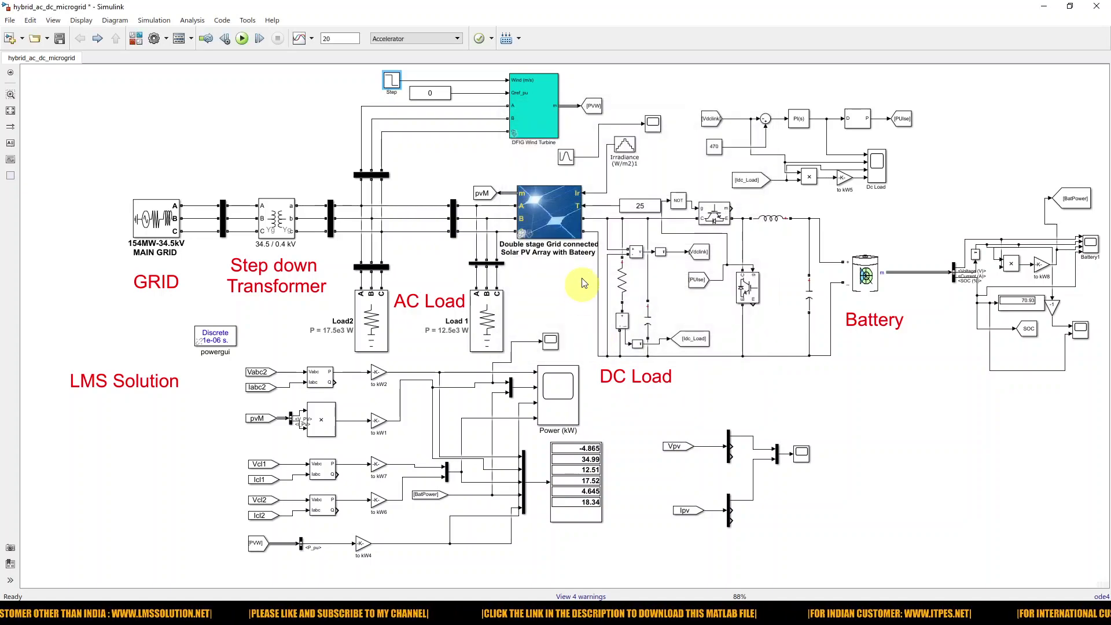
- Review the time and amplitude vectors of the Irradiance (W/m2)1 stair generator, and close its parameters without changes
double_click(624, 146)
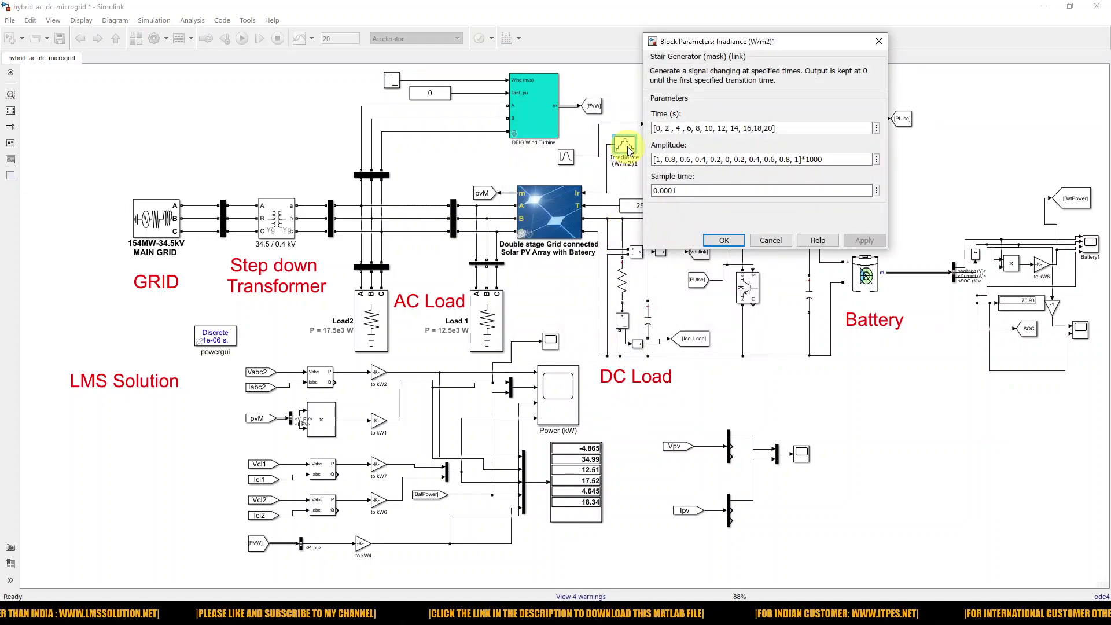
drag(682, 41, 565, 167)
click(554, 288)
click(554, 255)
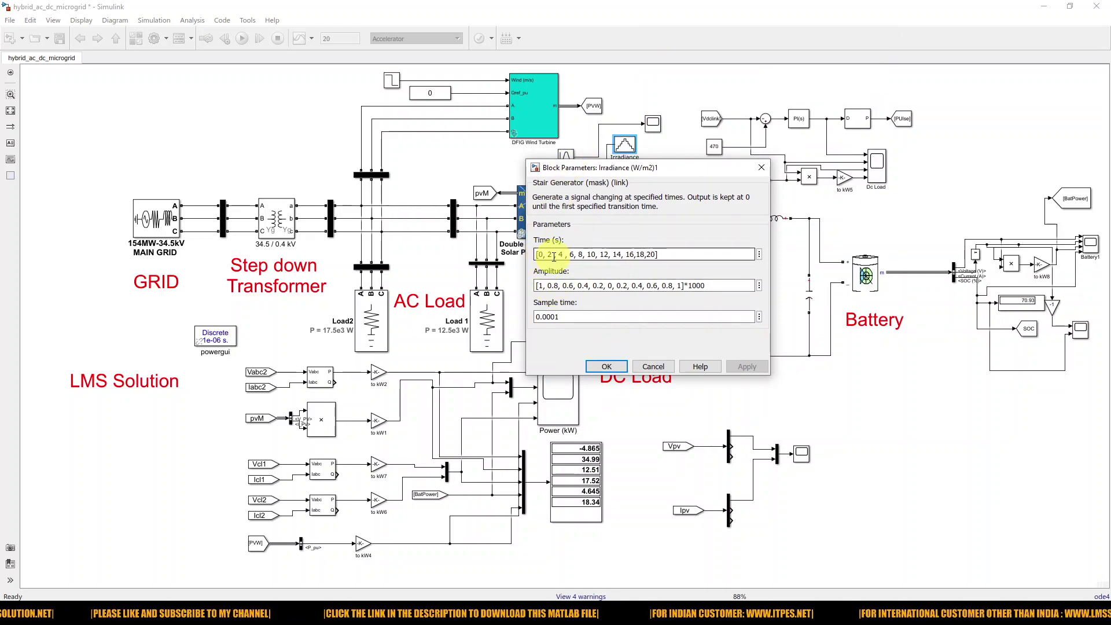
click(556, 287)
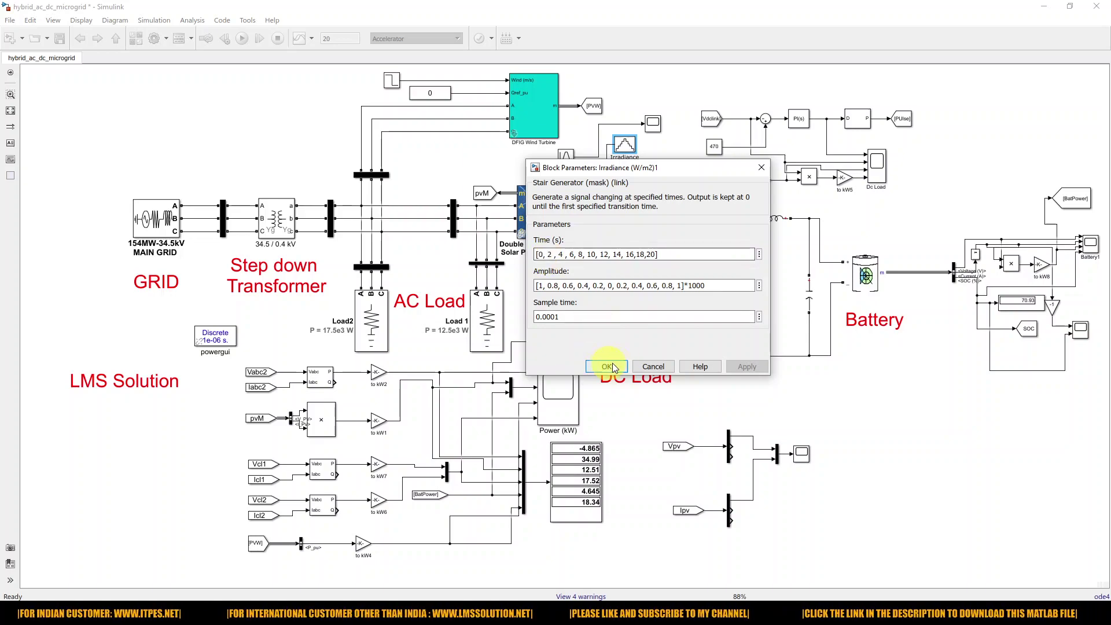
click(638, 368)
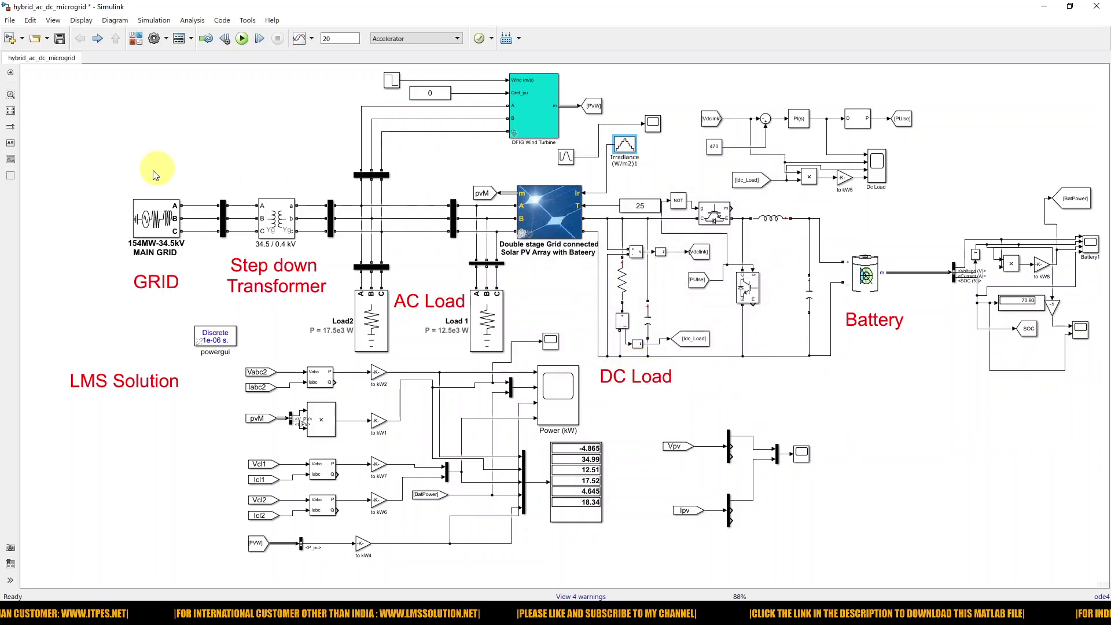
- Review the active power parameter of the AC loads Load2 and Load 1
double_click(372, 317)
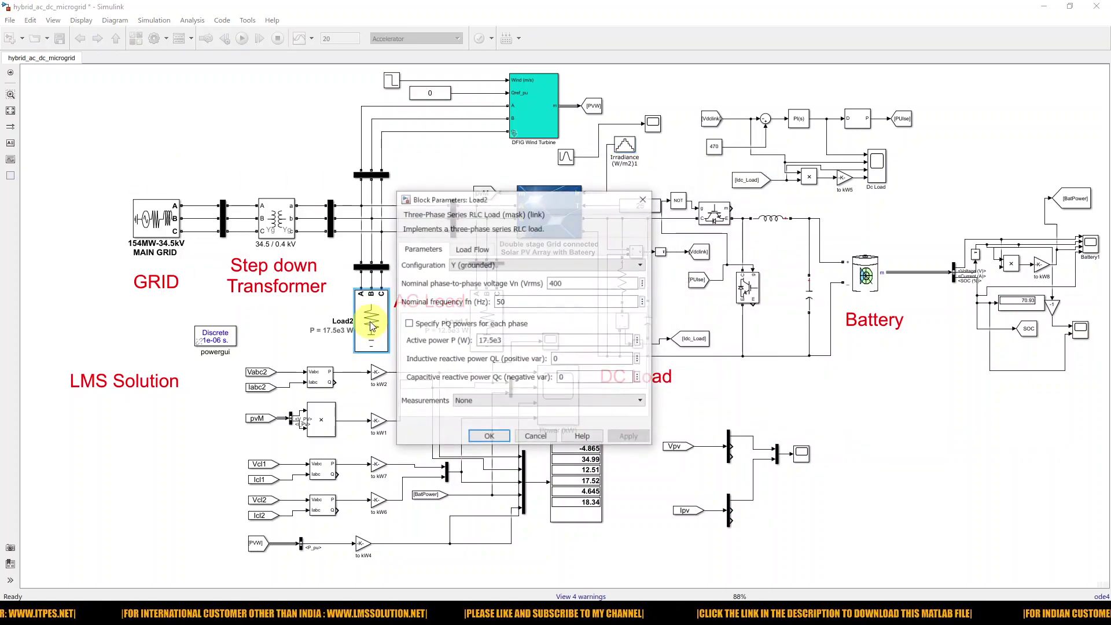
double_click(509, 342)
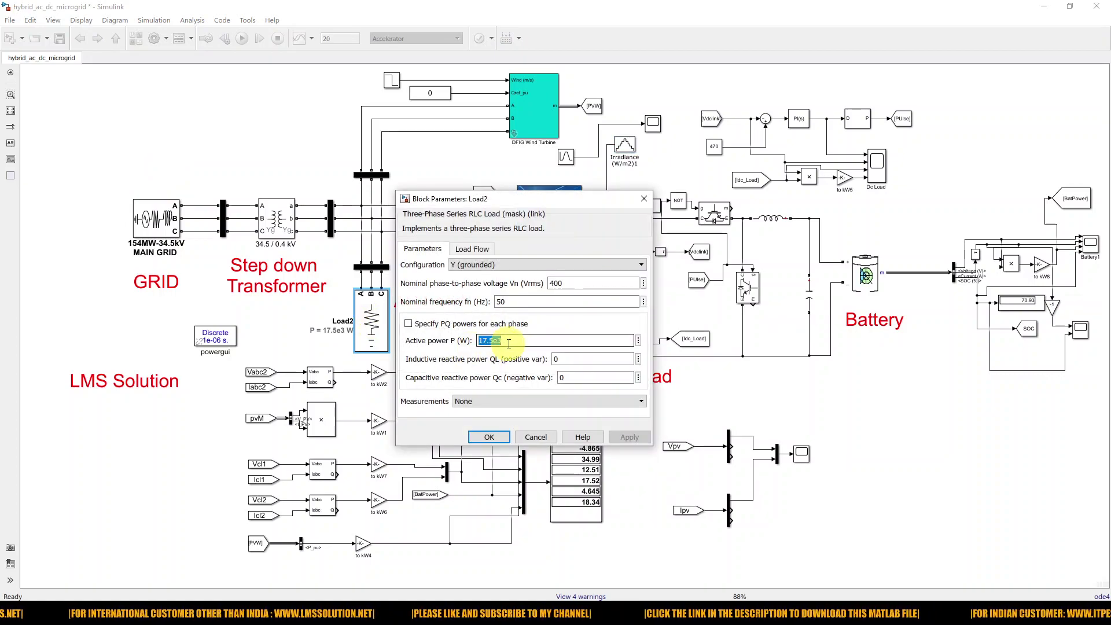
click(491, 437)
click(494, 327)
double_click(494, 327)
double_click(627, 340)
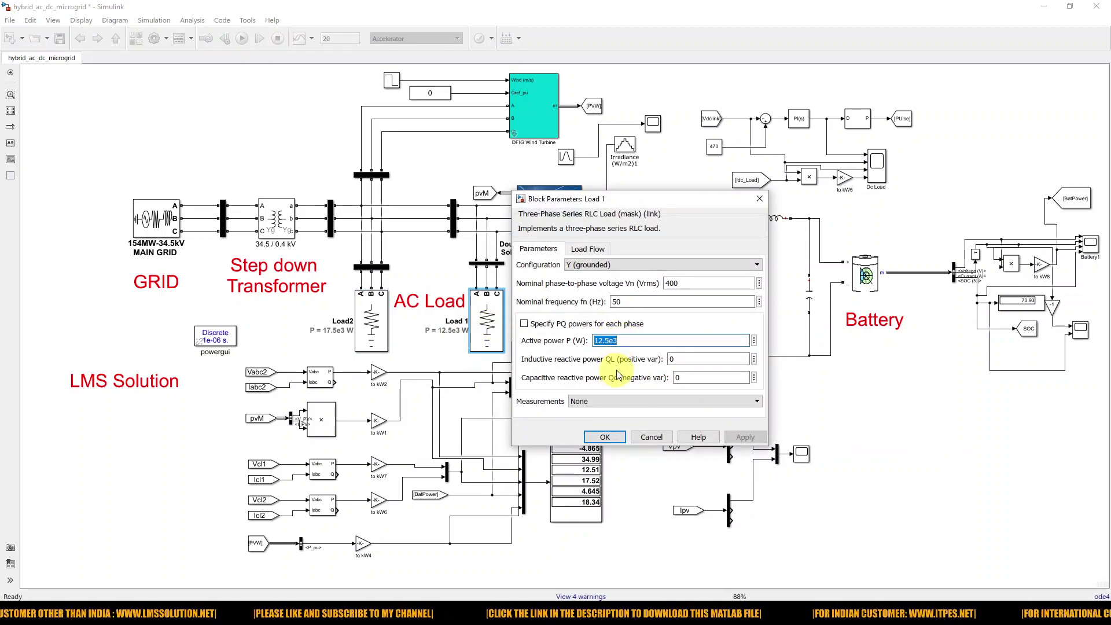
click(608, 438)
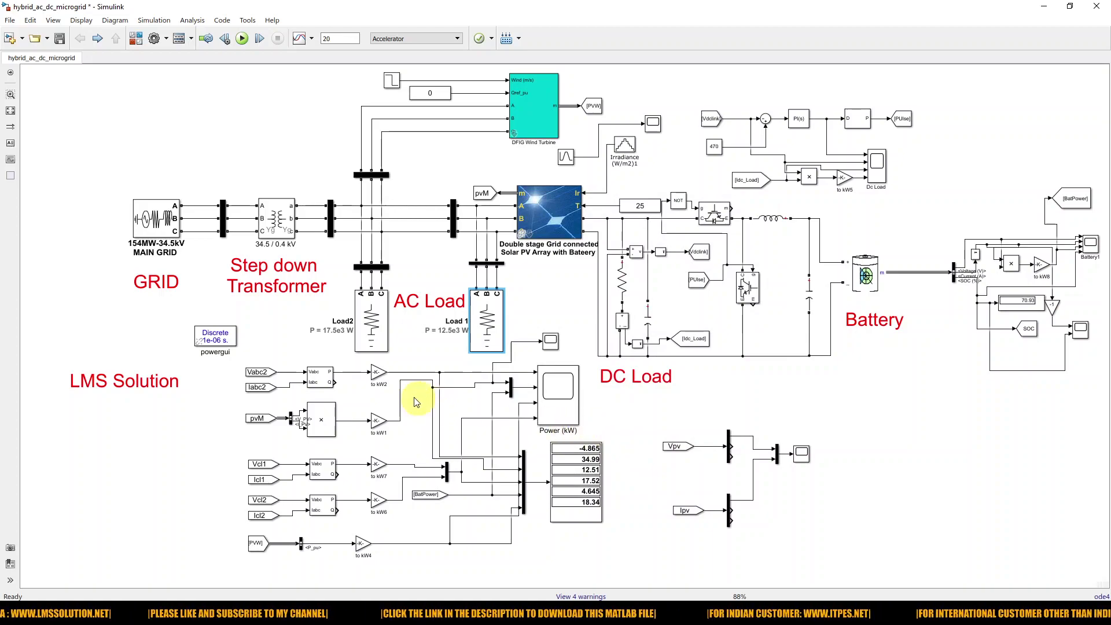
- Circle in red the grid, pvM, AC load, BatPower and PVW power measurement sections feeding the Power (kW) scope
key(ctrl+shift+p)
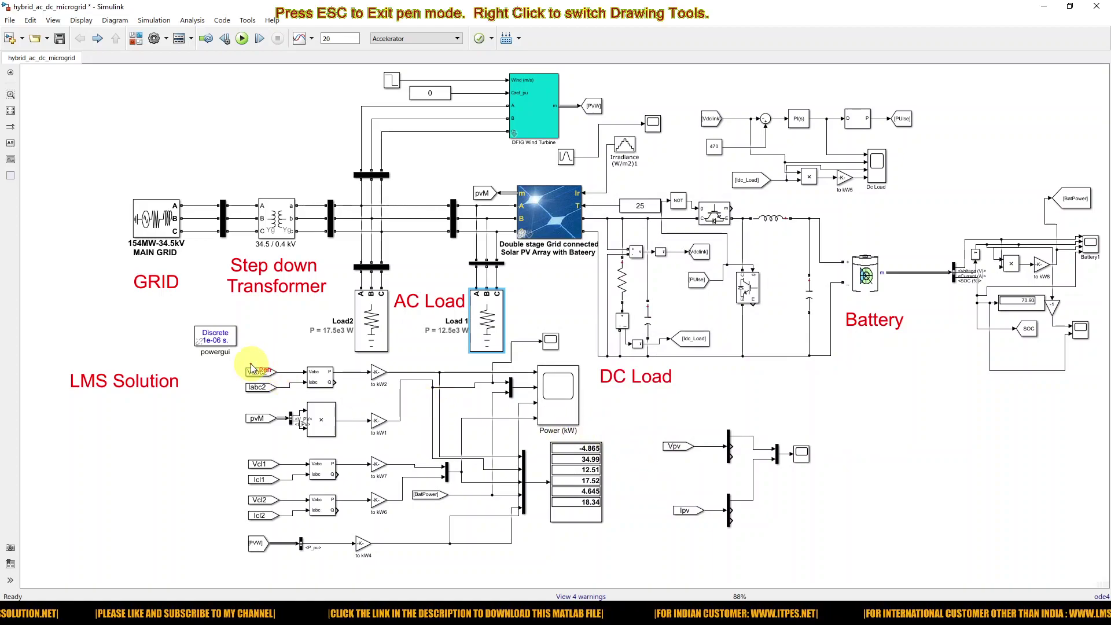
mouse_move(252, 363)
mouse_down()
mouse_move(250, 398)
mouse_move(352, 401)
mouse_move(410, 377)
mouse_move(370, 354)
mouse_move(244, 373)
mouse_up()
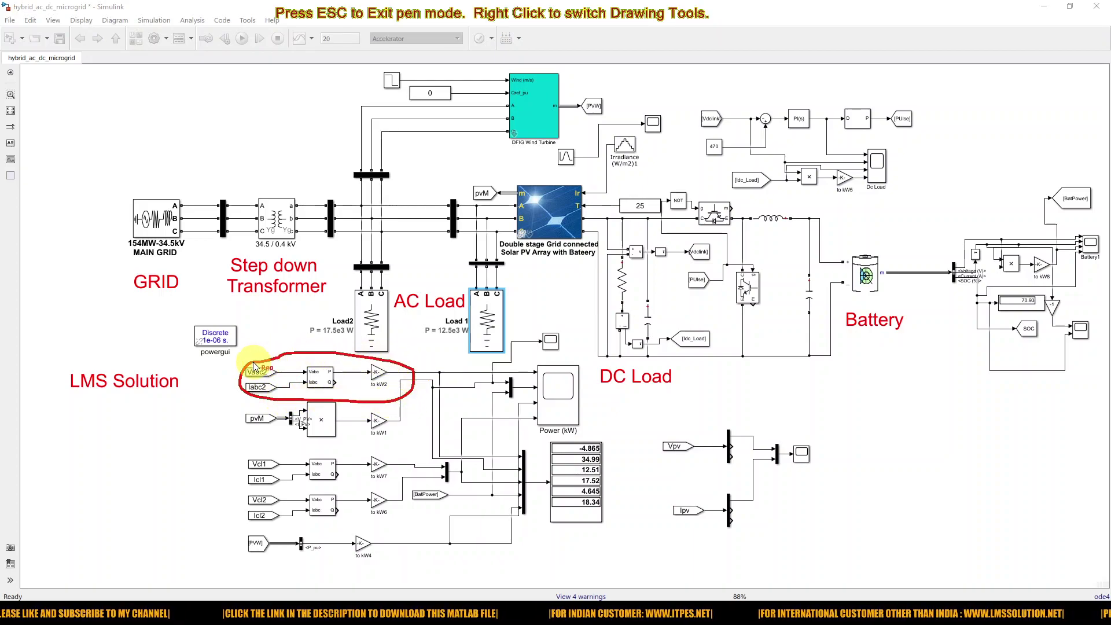
mouse_move(312, 392)
mouse_down()
mouse_move(247, 407)
mouse_move(240, 436)
mouse_move(370, 458)
mouse_move(400, 441)
mouse_move(396, 417)
mouse_move(354, 393)
mouse_move(312, 396)
mouse_up()
mouse_move(260, 451)
mouse_down()
mouse_move(235, 473)
mouse_move(241, 506)
mouse_move(273, 530)
mouse_move(351, 528)
mouse_move(397, 501)
mouse_move(392, 456)
mouse_move(260, 450)
mouse_up()
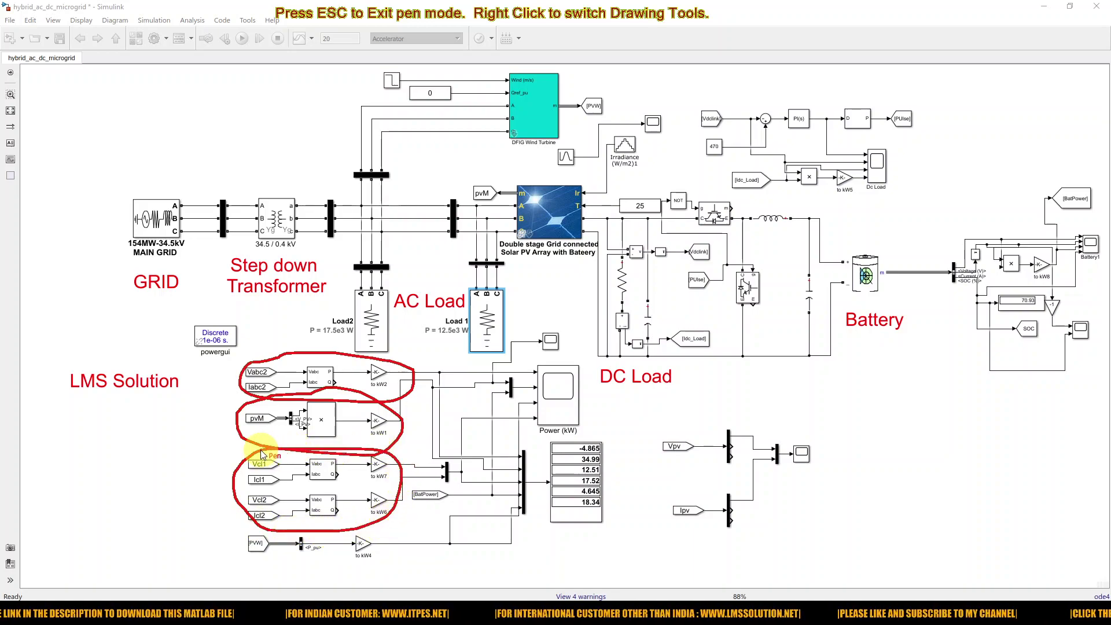
mouse_move(445, 490)
mouse_down()
mouse_move(415, 483)
mouse_move(411, 506)
mouse_move(460, 508)
mouse_move(445, 489)
mouse_up()
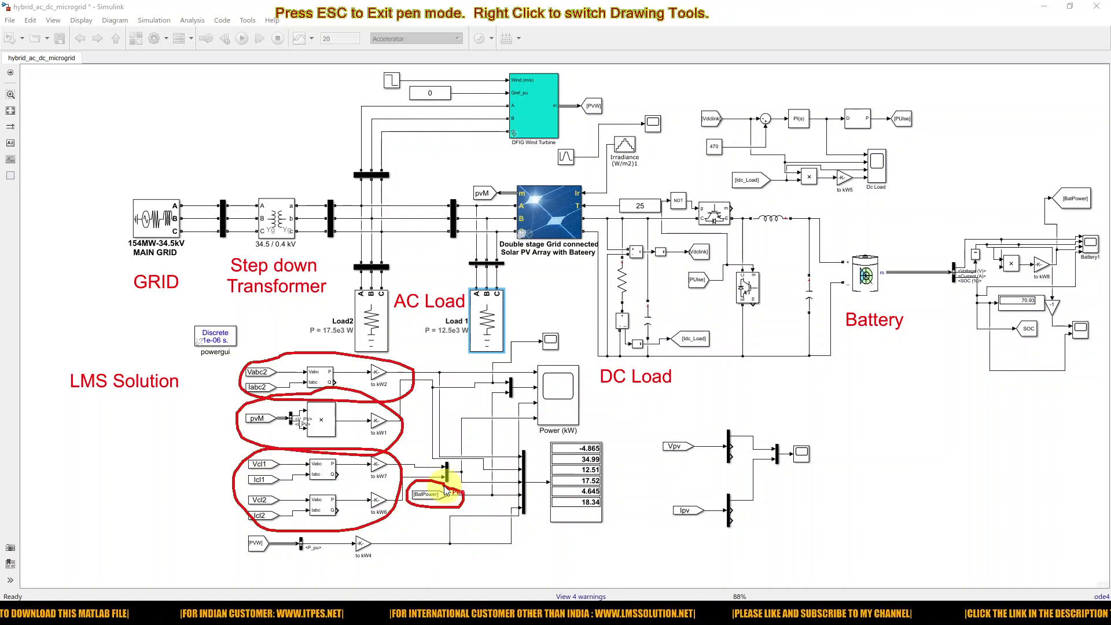
mouse_move(359, 529)
mouse_down()
mouse_move(261, 518)
mouse_move(240, 529)
mouse_move(243, 560)
mouse_move(321, 578)
mouse_move(389, 570)
mouse_move(390, 545)
mouse_move(341, 526)
mouse_up()
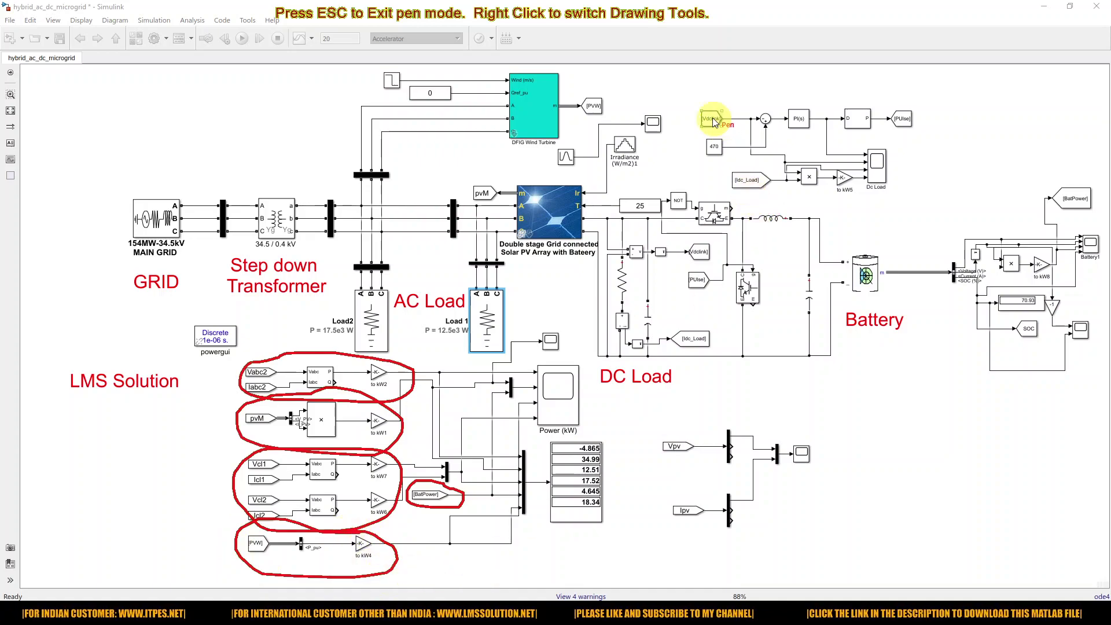
- Outline the DC-link voltage control section in red, underline the Vdclink tag, 470 reference, PI and D-to-P blocks, and exit pen mode
mouse_move(692, 114)
mouse_down()
mouse_move(710, 190)
mouse_move(904, 194)
mouse_move(939, 156)
mouse_move(927, 95)
mouse_move(692, 102)
mouse_up()
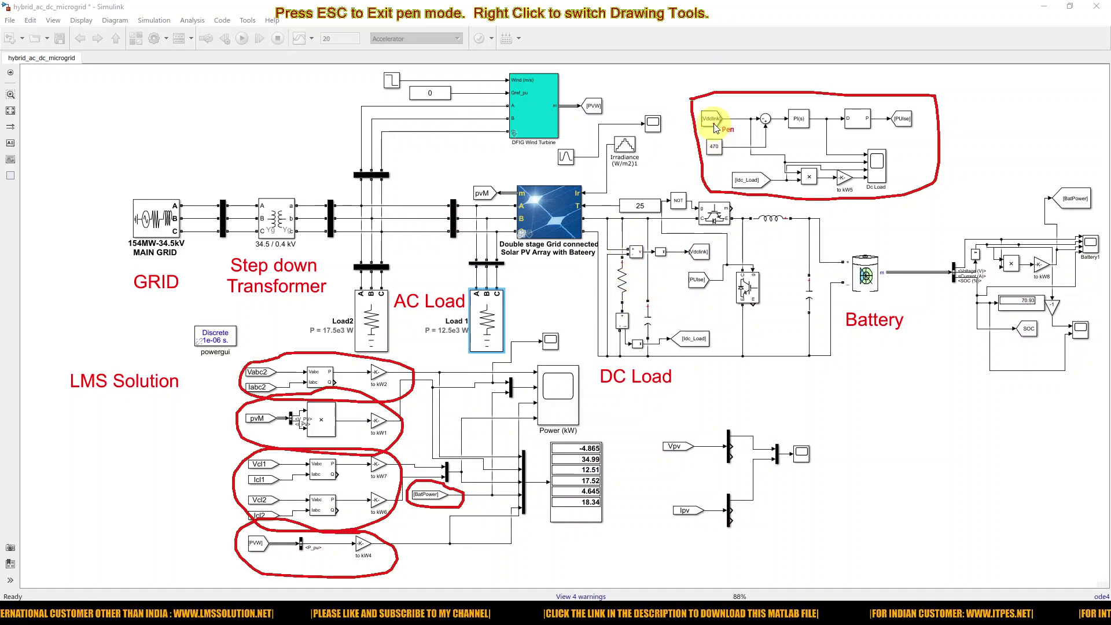
drag(670, 264, 711, 265)
drag(707, 161, 724, 161)
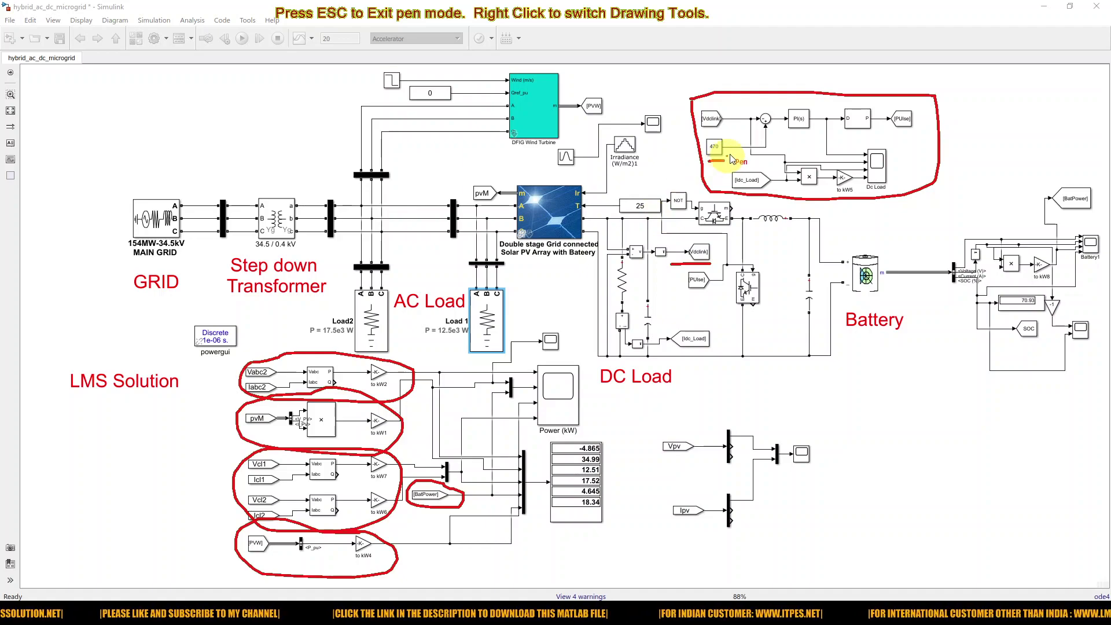
drag(789, 132, 876, 133)
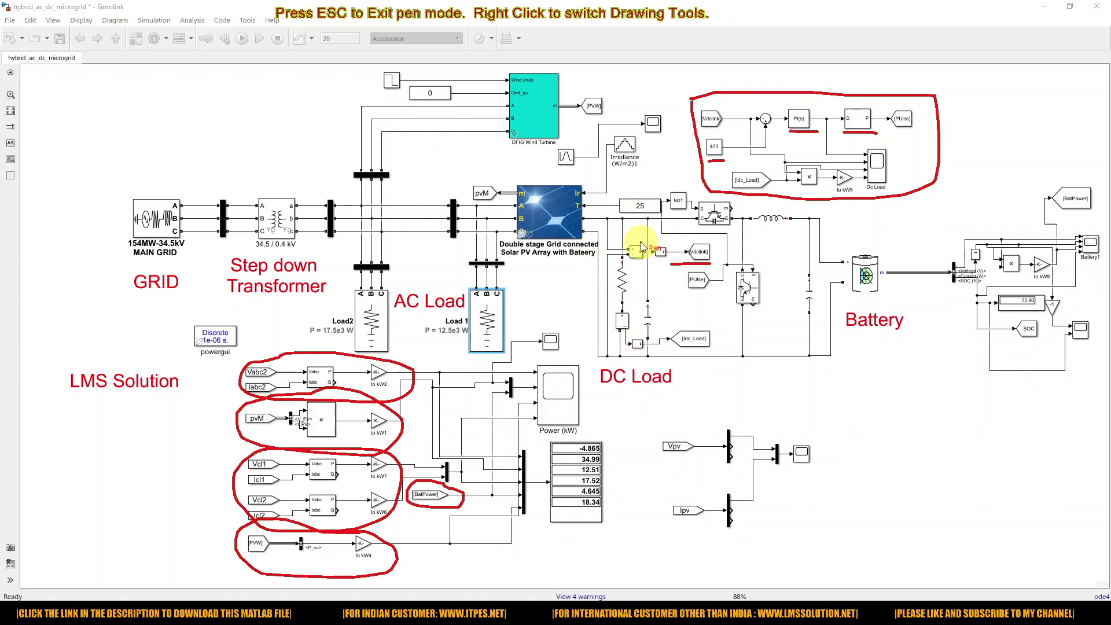
key(Escape)
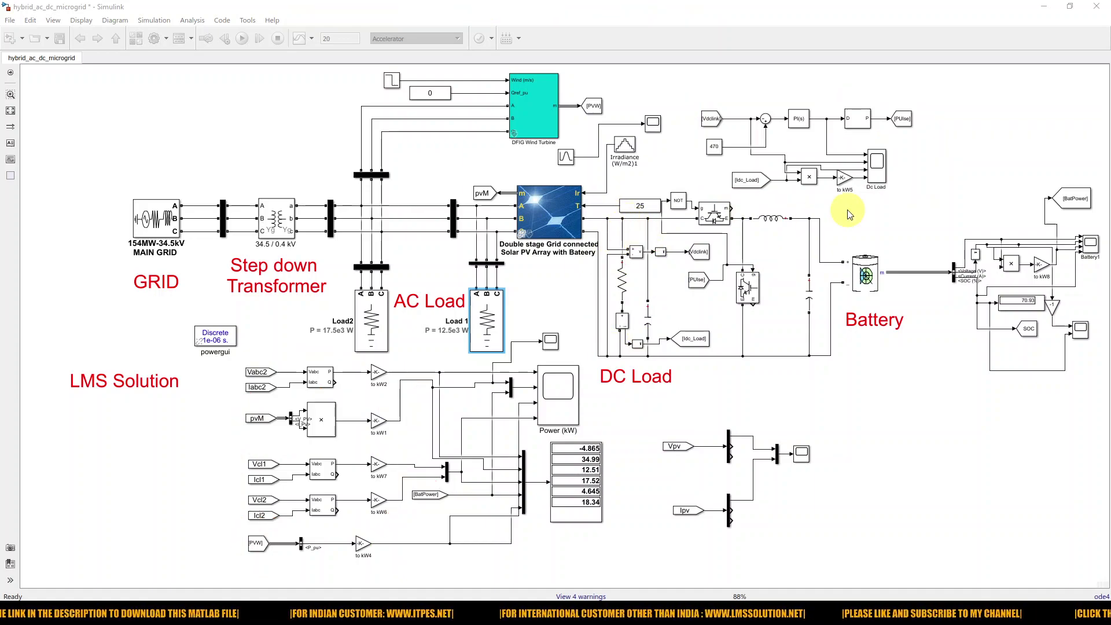
- Circle the Dc Load scope, the scope beside the SOC tag and the Battery1 scope in red, and exit pen mode
key(F9)
mouse_move(855, 207)
mouse_down()
mouse_move(880, 202)
mouse_move(903, 169)
mouse_move(897, 148)
mouse_move(861, 138)
mouse_move(844, 157)
mouse_move(859, 209)
mouse_up()
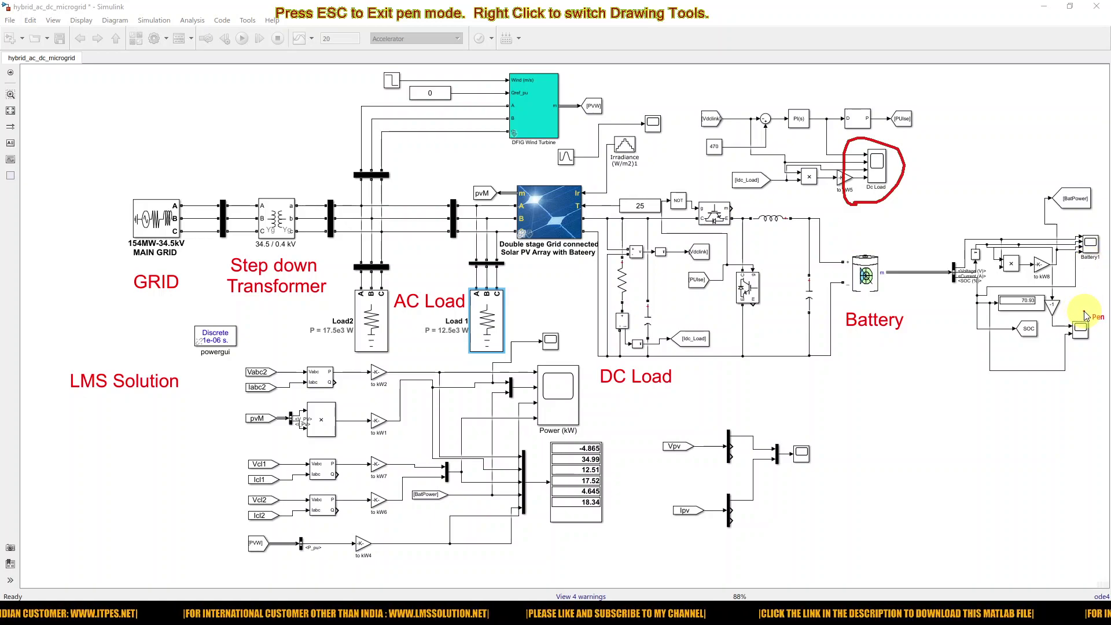
mouse_move(1085, 315)
mouse_down()
mouse_move(1046, 333)
mouse_move(1056, 359)
mouse_move(1092, 361)
mouse_move(1104, 331)
mouse_move(1084, 315)
mouse_up()
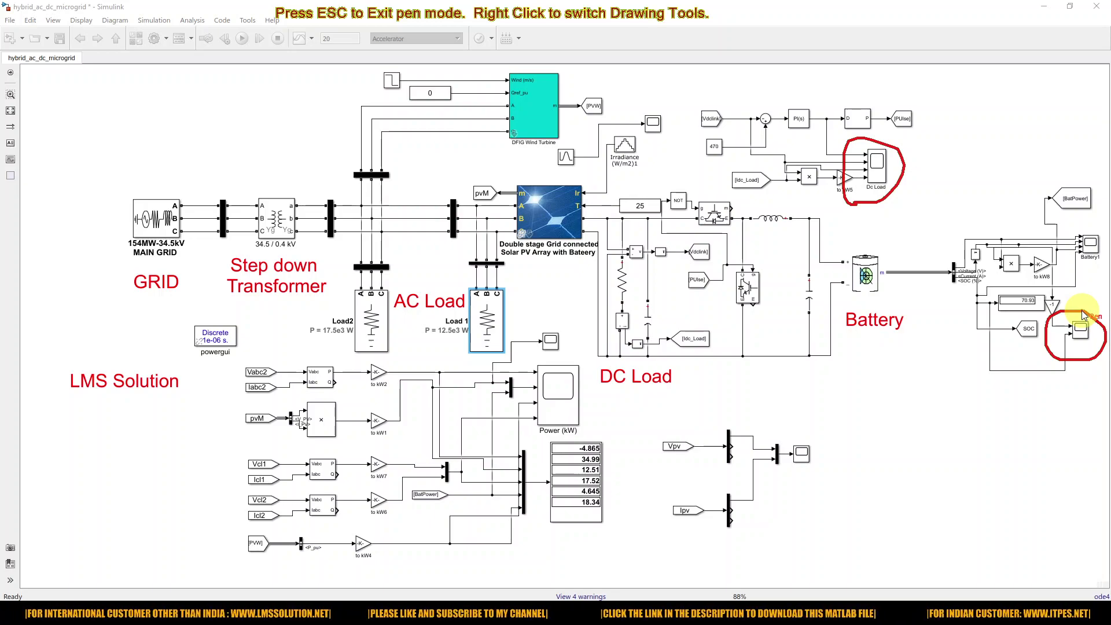
mouse_move(1078, 223)
mouse_down()
mouse_move(1066, 255)
mouse_move(1078, 269)
mouse_move(1104, 254)
mouse_move(1077, 226)
mouse_up()
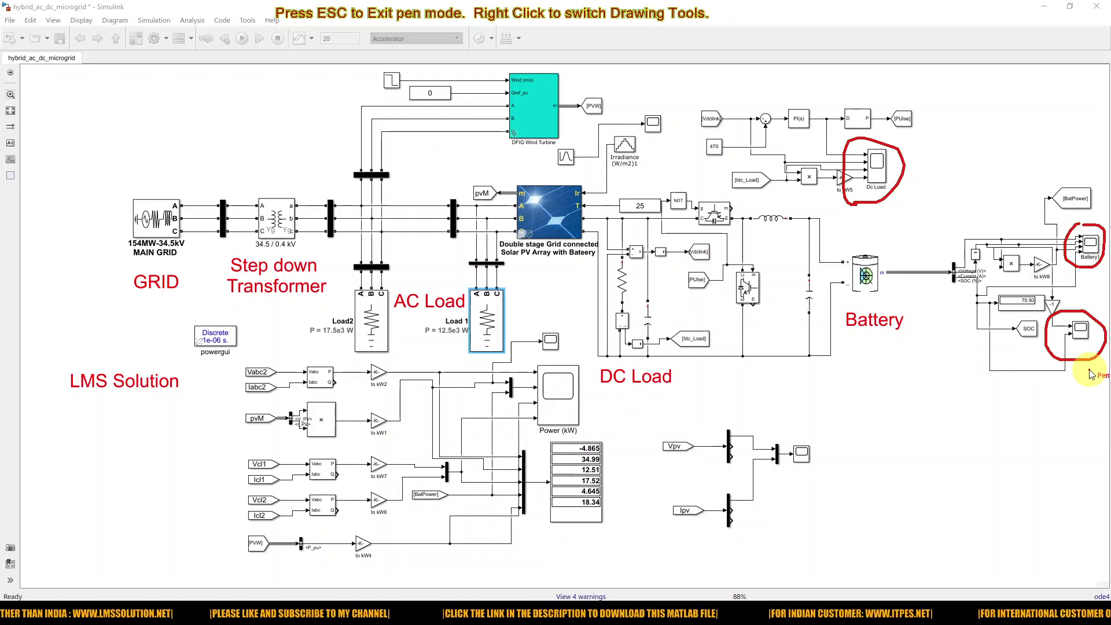
key(Escape)
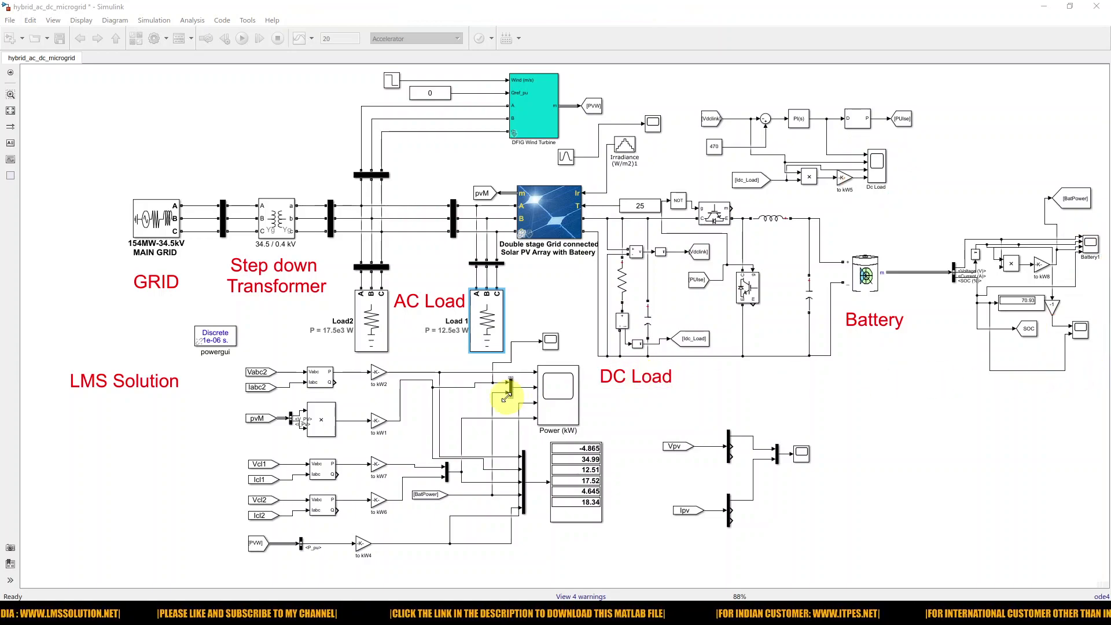
- Open the Power (kW) scope to view the grid, solar PV and battery, DFIG and AC load power plots
click(561, 395)
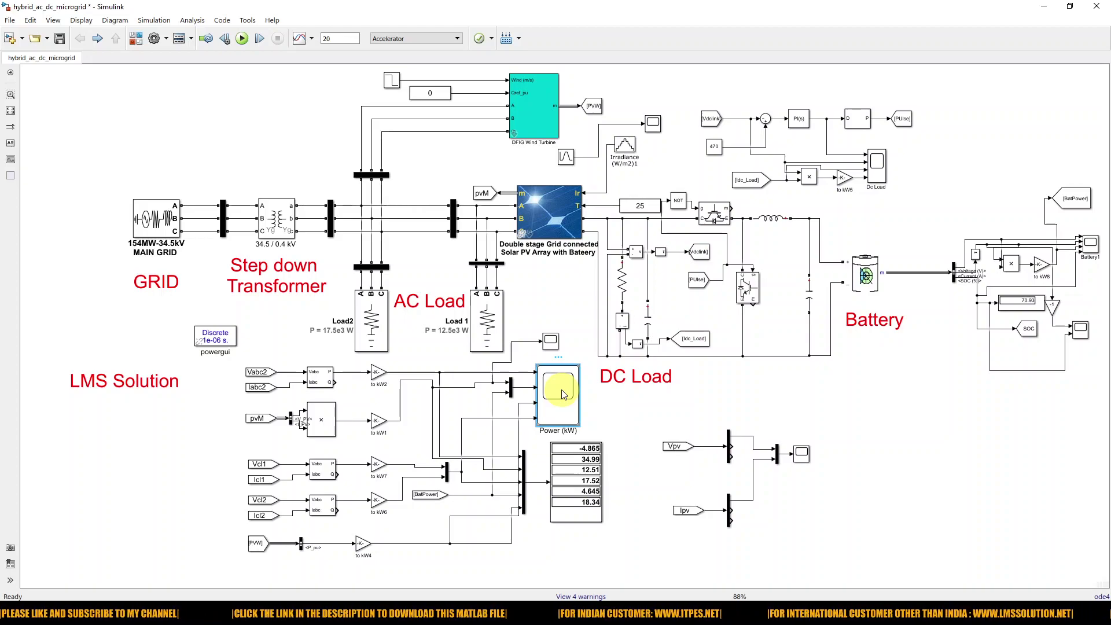
double_click(569, 382)
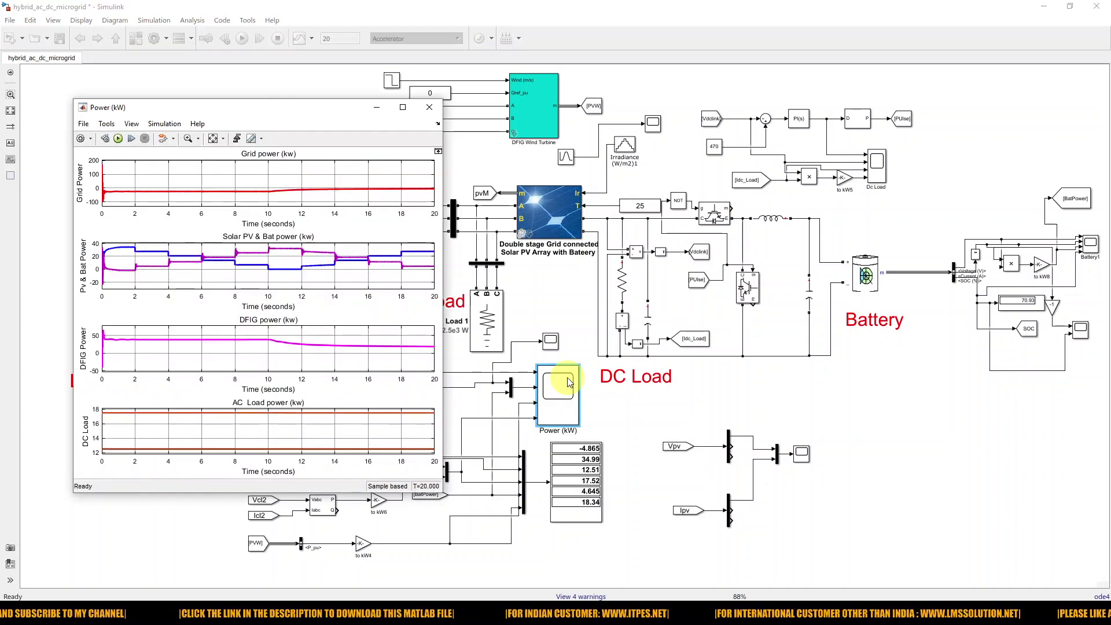
- Circle the first 10 s of the grid power plot in red, mark the DFIG power curve near 15 s with an arrow, and exit pen mode
drag(248, 97, 481, 40)
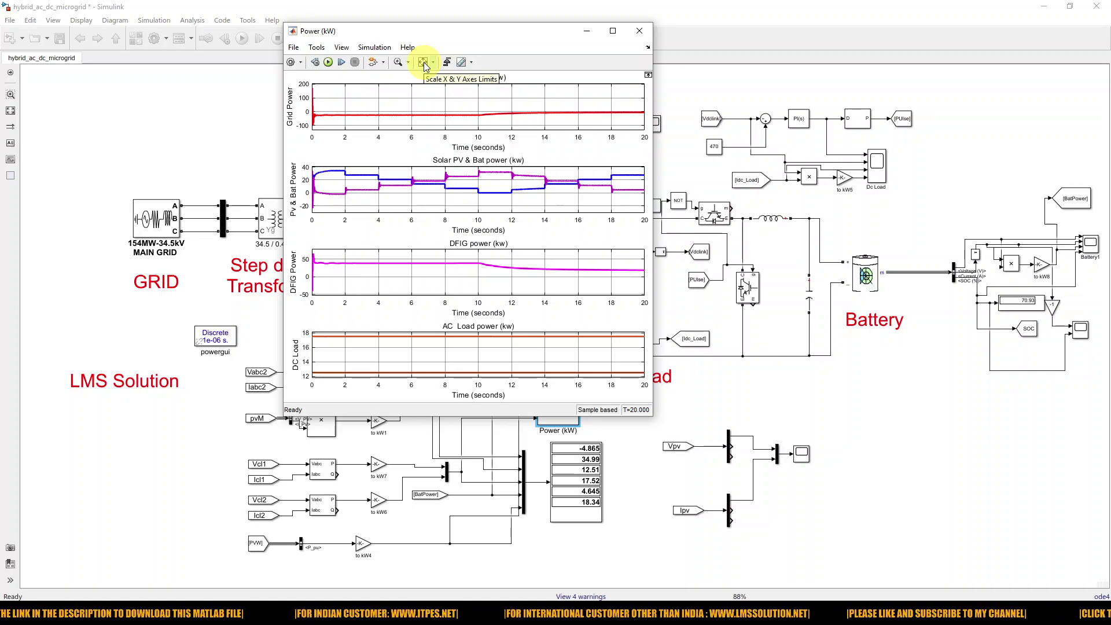
key(F9)
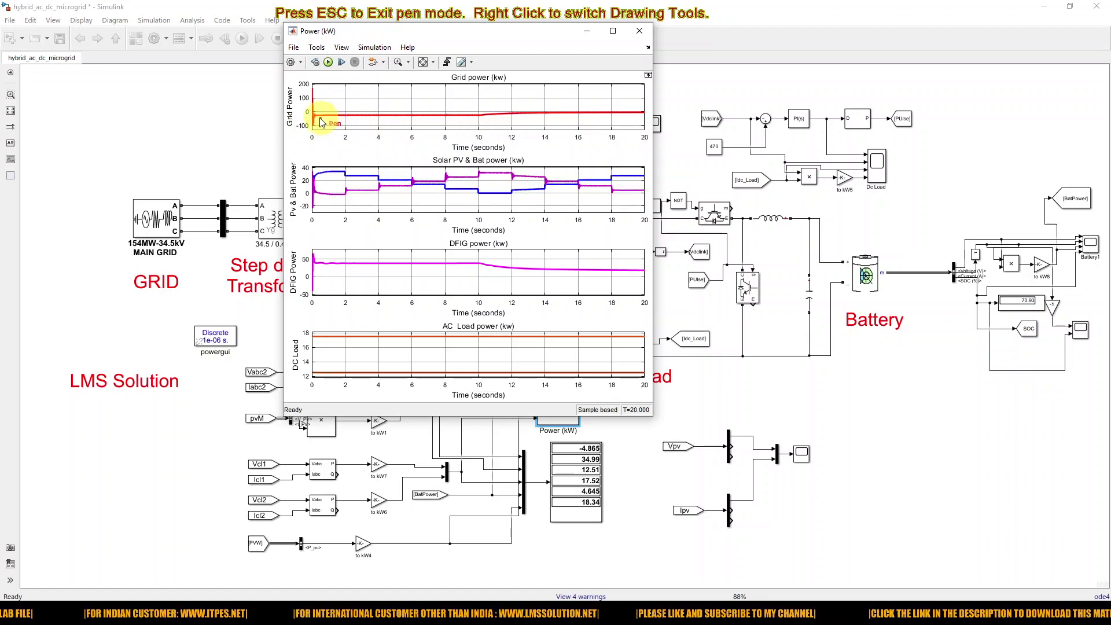
mouse_move(316, 119)
mouse_down()
mouse_move(486, 118)
mouse_move(471, 94)
mouse_move(341, 96)
mouse_move(312, 110)
mouse_move(317, 123)
mouse_up()
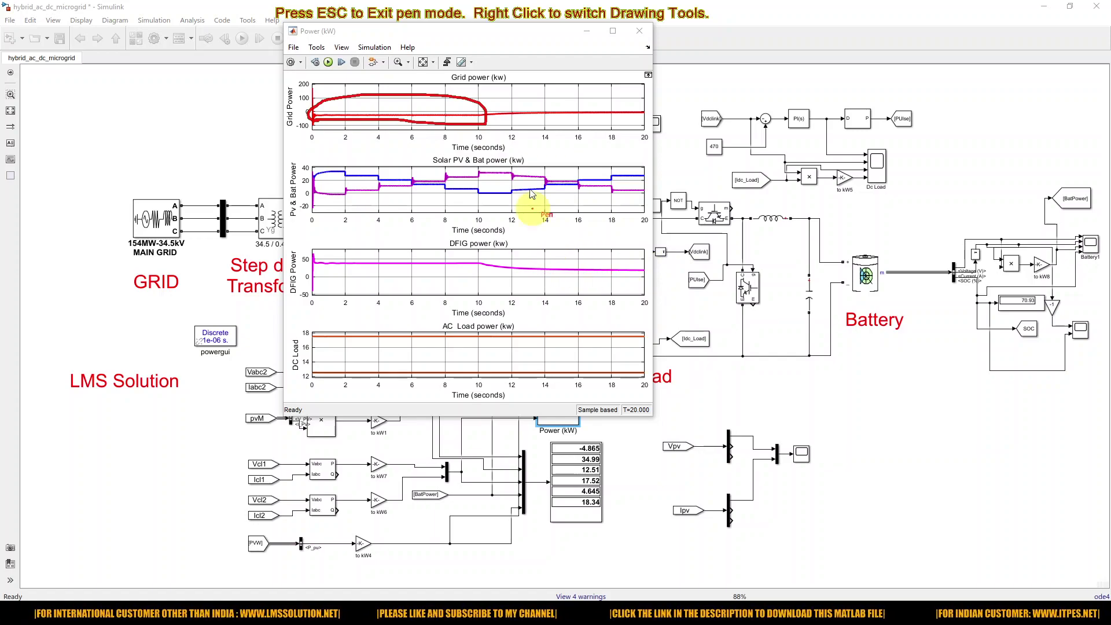
drag(480, 119, 485, 122)
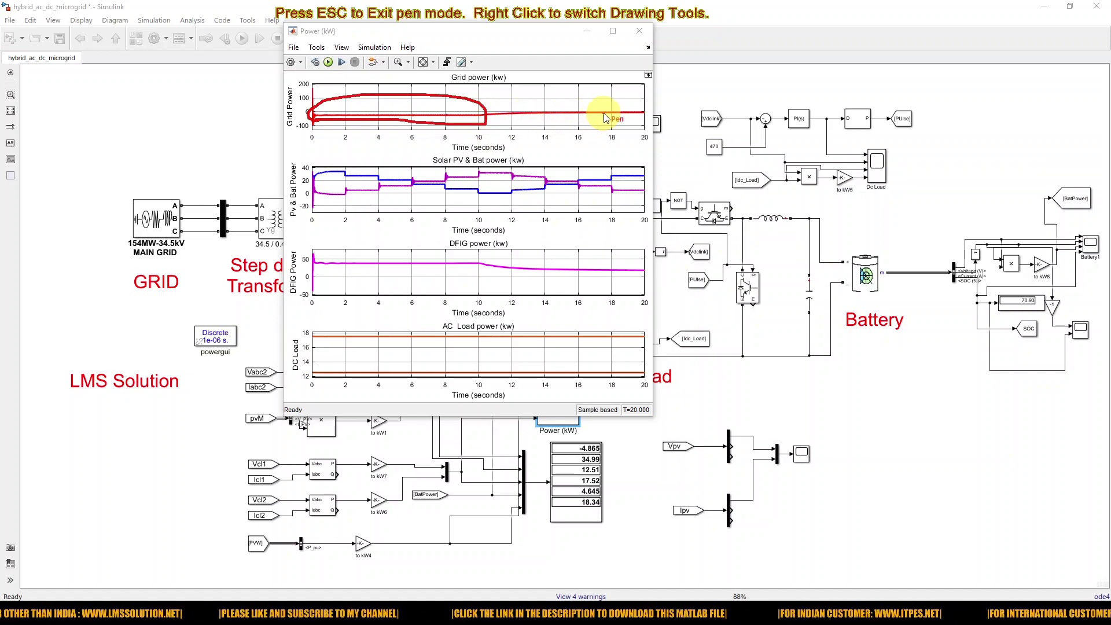
mouse_move(565, 260)
mouse_down()
mouse_move(565, 272)
mouse_move(559, 263)
mouse_move(570, 263)
mouse_up()
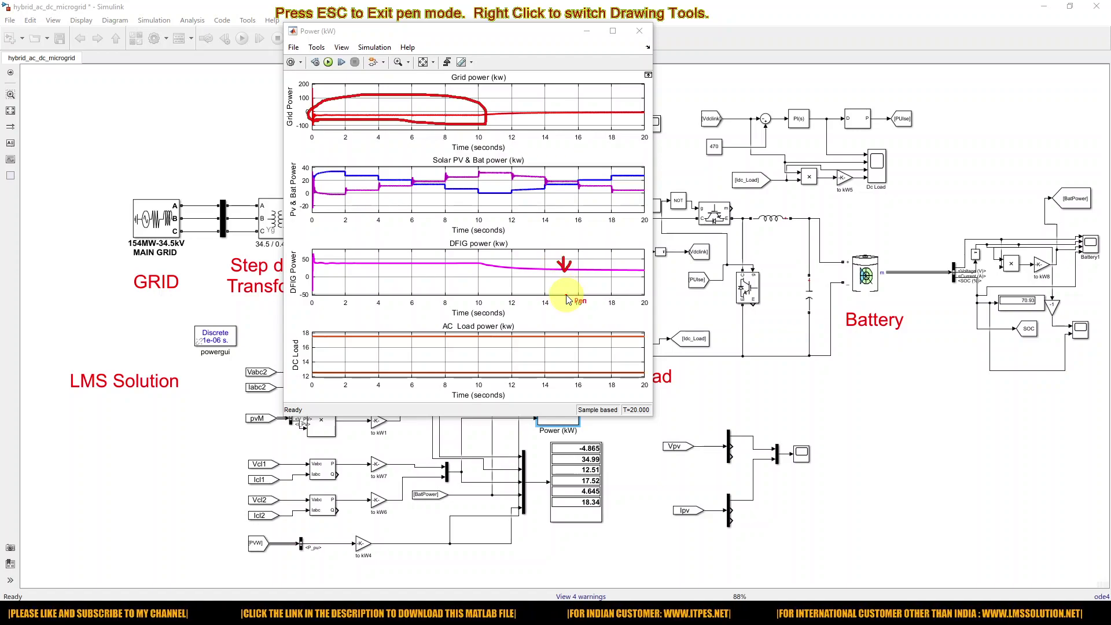
key(Escape)
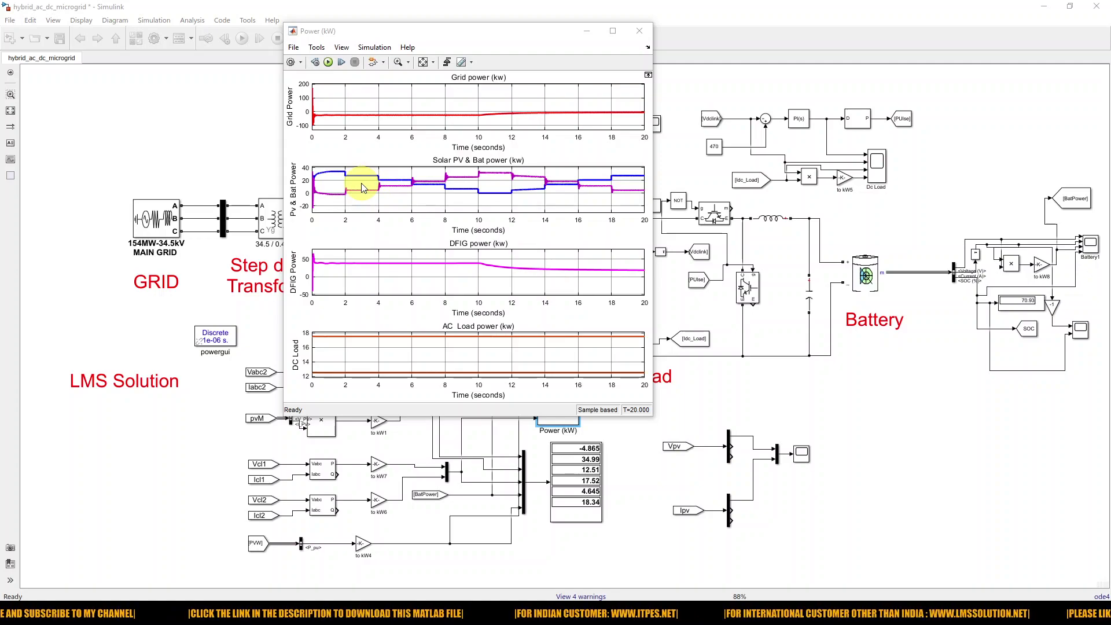
- Mark the first 5 s of the Solar PV & Bat power curves with red arrows above the solar trace and below the battery trace
key(ctrl+shift+d)
mouse_move(361, 176)
mouse_down()
mouse_move(361, 160)
mouse_move(364, 173)
mouse_up()
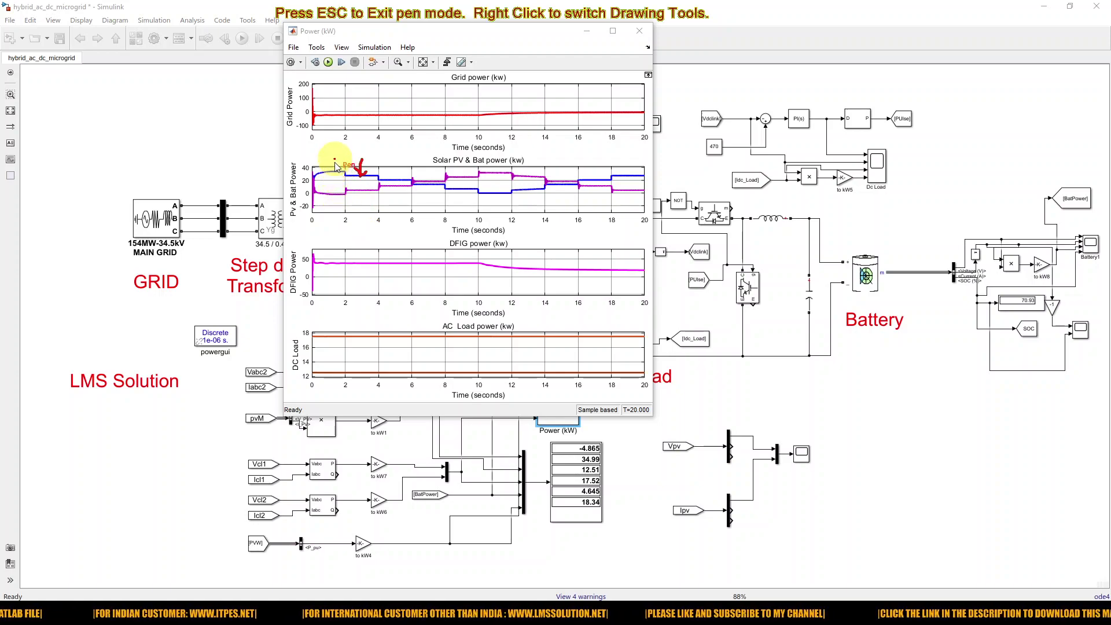
drag(332, 161, 339, 160)
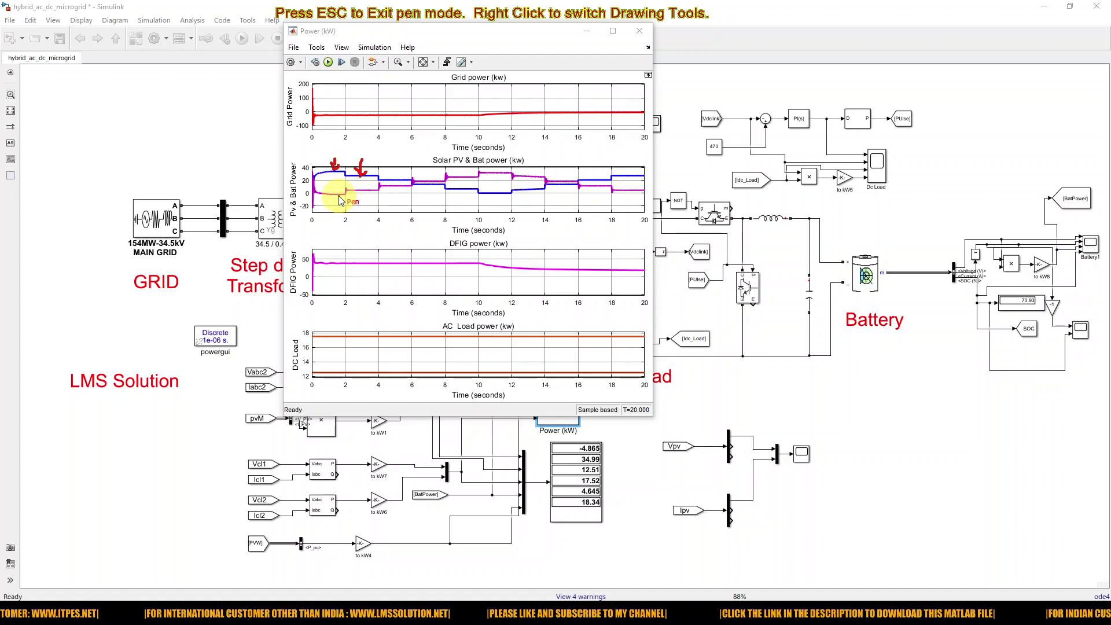
drag(339, 196, 342, 199)
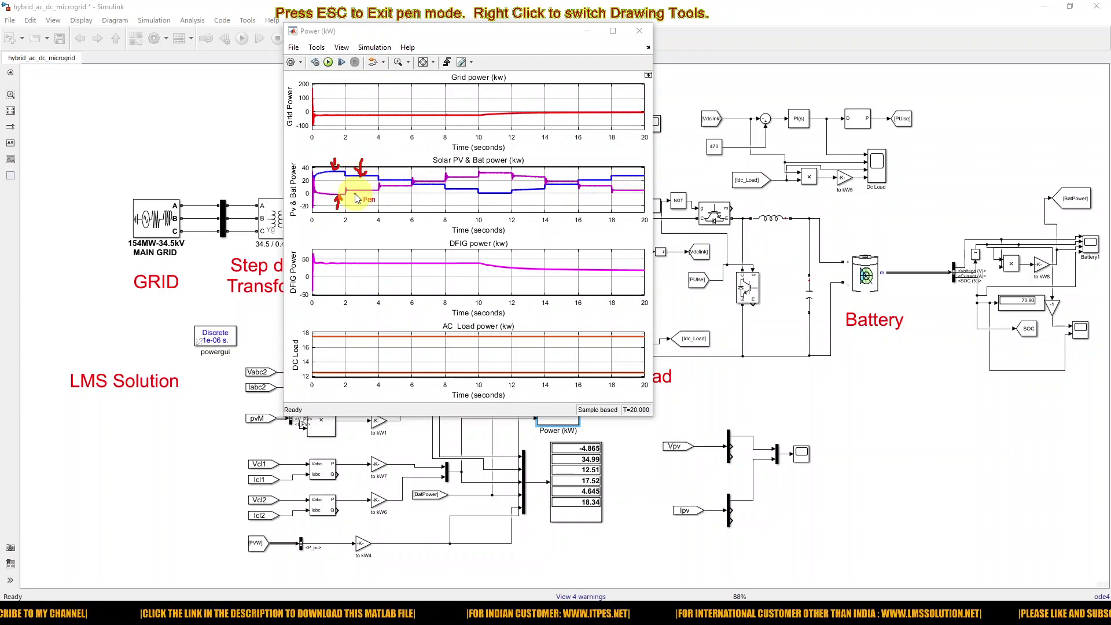
mouse_move(371, 195)
mouse_down()
mouse_move(370, 208)
mouse_move(375, 200)
mouse_up()
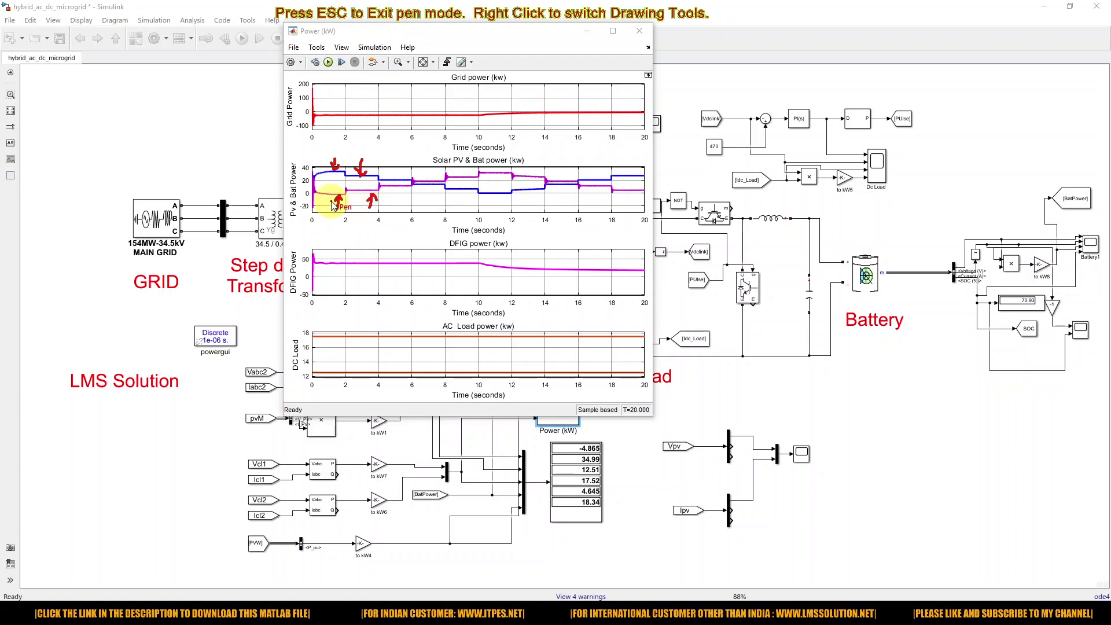
mouse_move(331, 210)
mouse_down()
mouse_move(331, 195)
mouse_move(377, 203)
mouse_move(385, 186)
mouse_move(372, 193)
mouse_move(384, 199)
mouse_move(397, 171)
mouse_up()
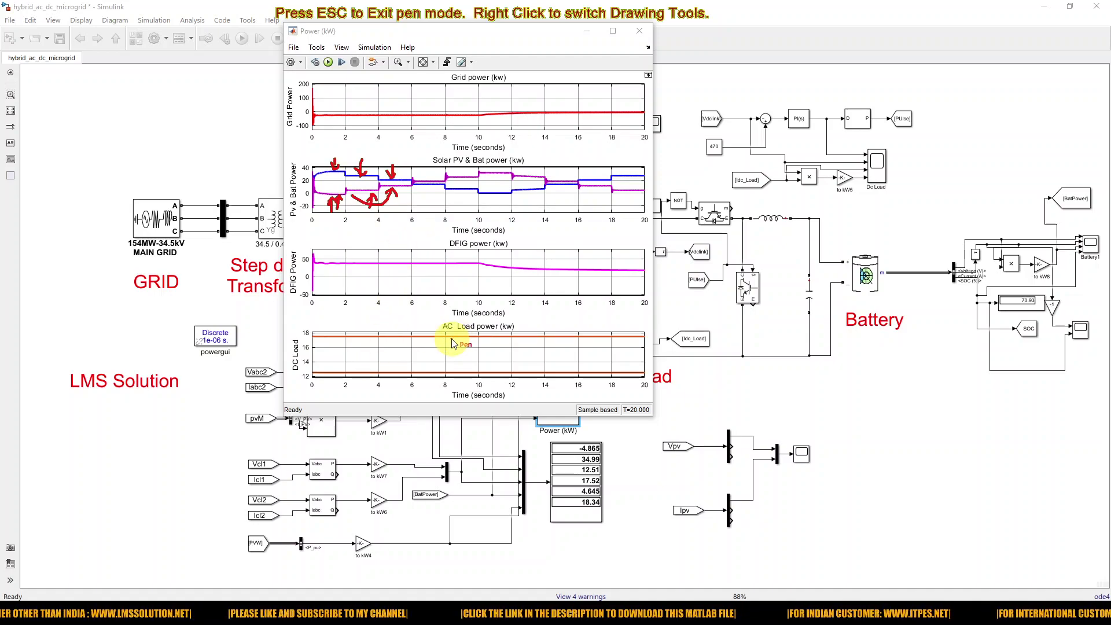
- Circle the upper and lower AC load power traces in red and exit pen mode
mouse_move(310, 345)
mouse_down()
mouse_move(638, 353)
mouse_move(649, 338)
mouse_move(634, 322)
mouse_move(582, 316)
mouse_move(356, 310)
mouse_move(301, 316)
mouse_move(307, 341)
mouse_up()
mouse_move(379, 361)
mouse_down()
mouse_move(302, 377)
mouse_move(515, 396)
mouse_move(606, 394)
mouse_move(647, 379)
mouse_move(642, 363)
mouse_move(399, 360)
mouse_up()
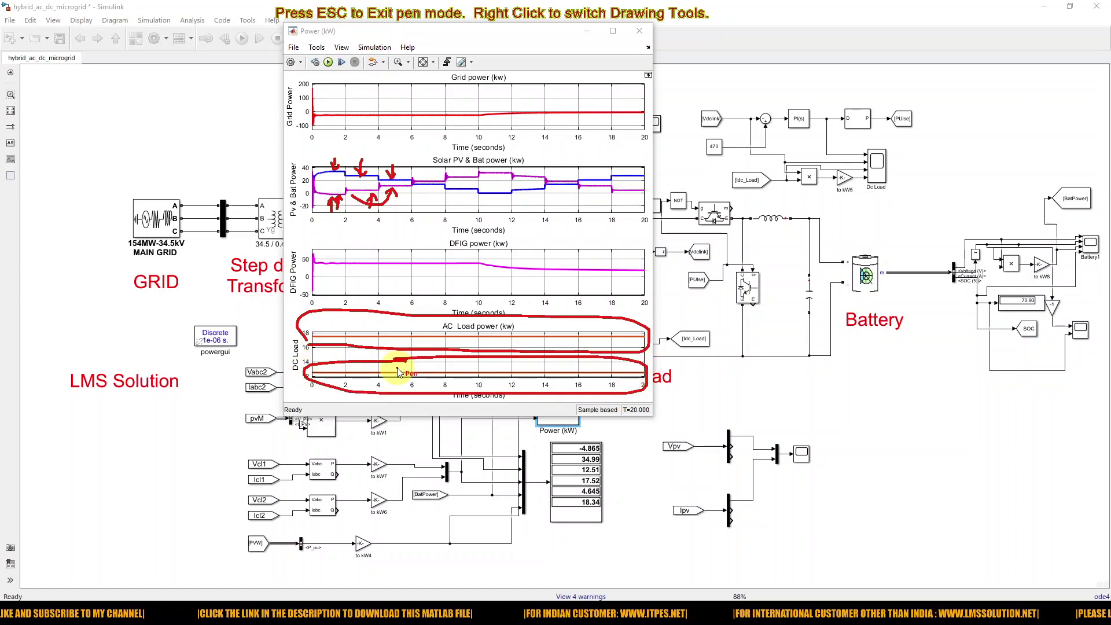
key(Escape)
- Open the Dc Load scope and reposition its window to view the duty cycle, DC link voltage, load current and load power plots
click(878, 169)
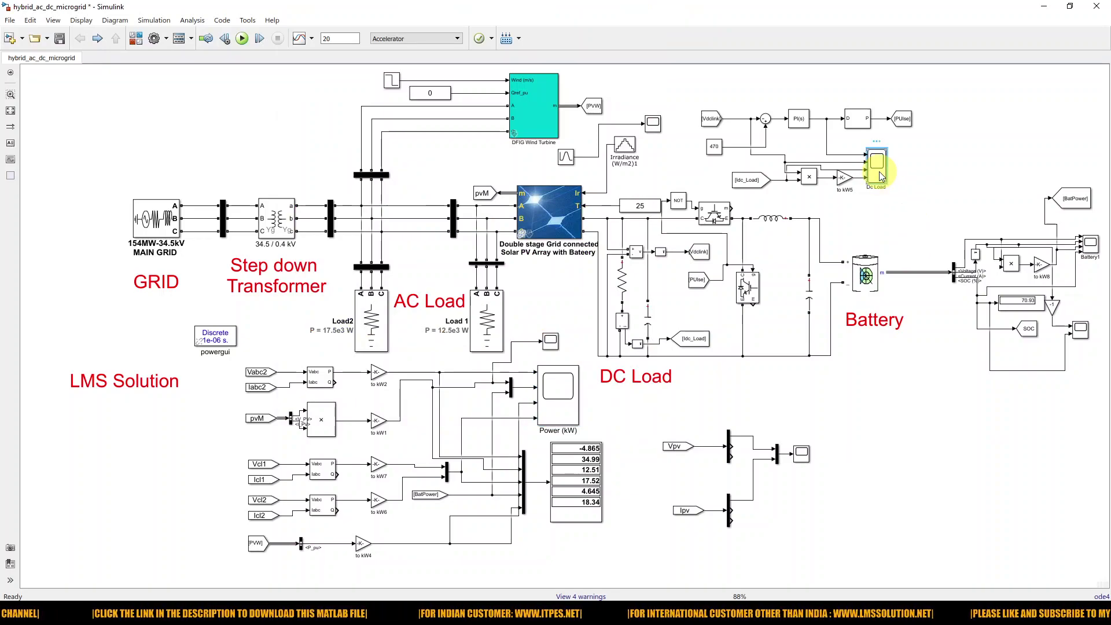
double_click(879, 171)
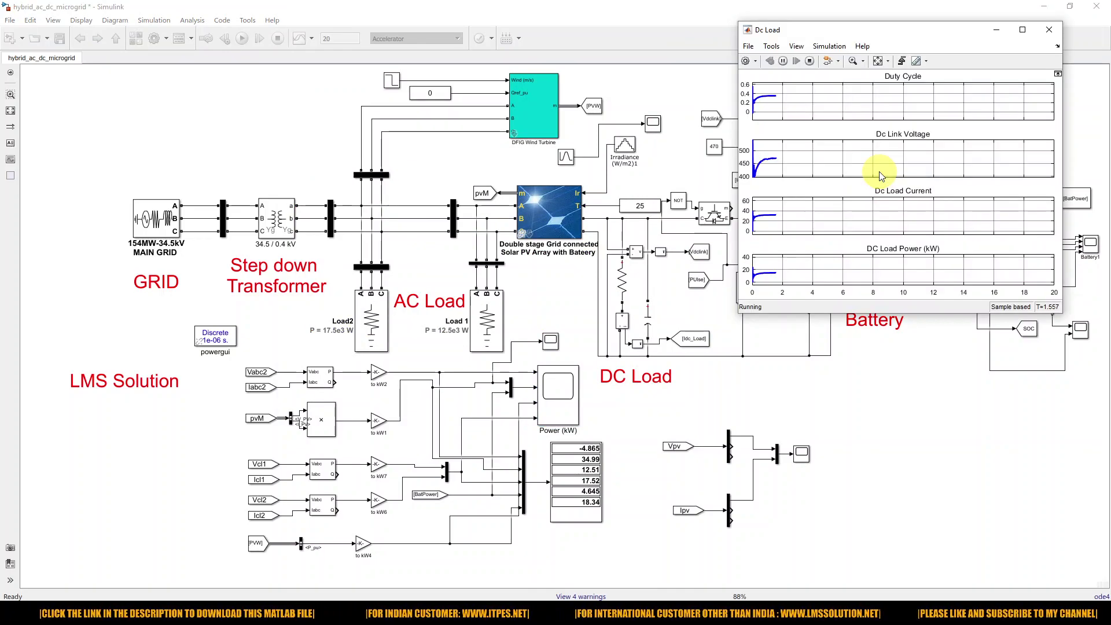
drag(874, 32, 590, 52)
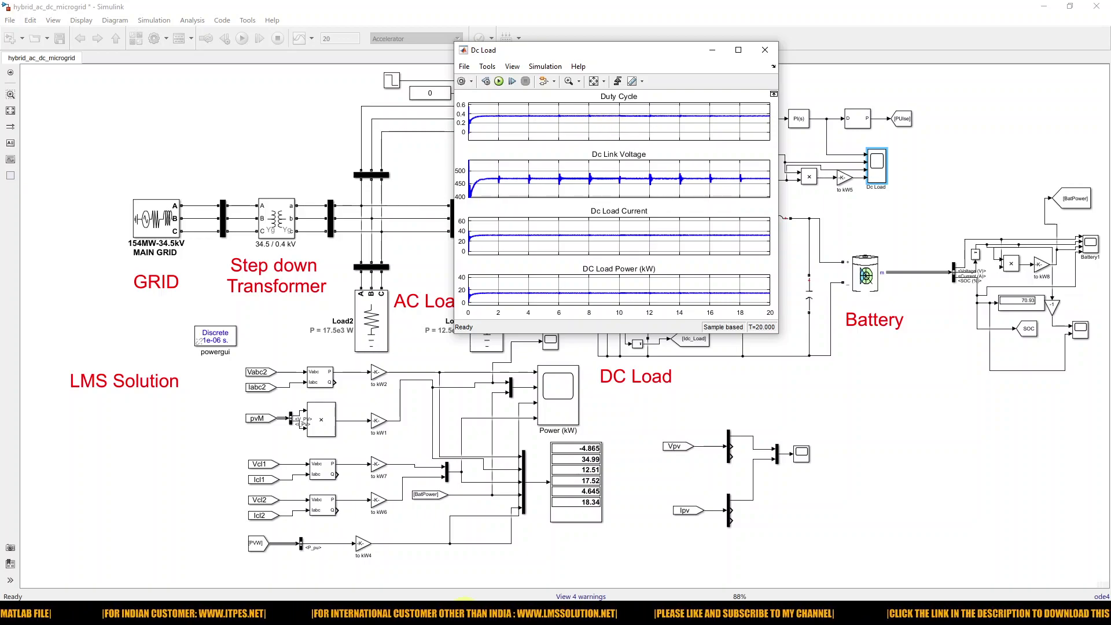
click(464, 605)
click(464, 604)
click(464, 605)
click(464, 605)
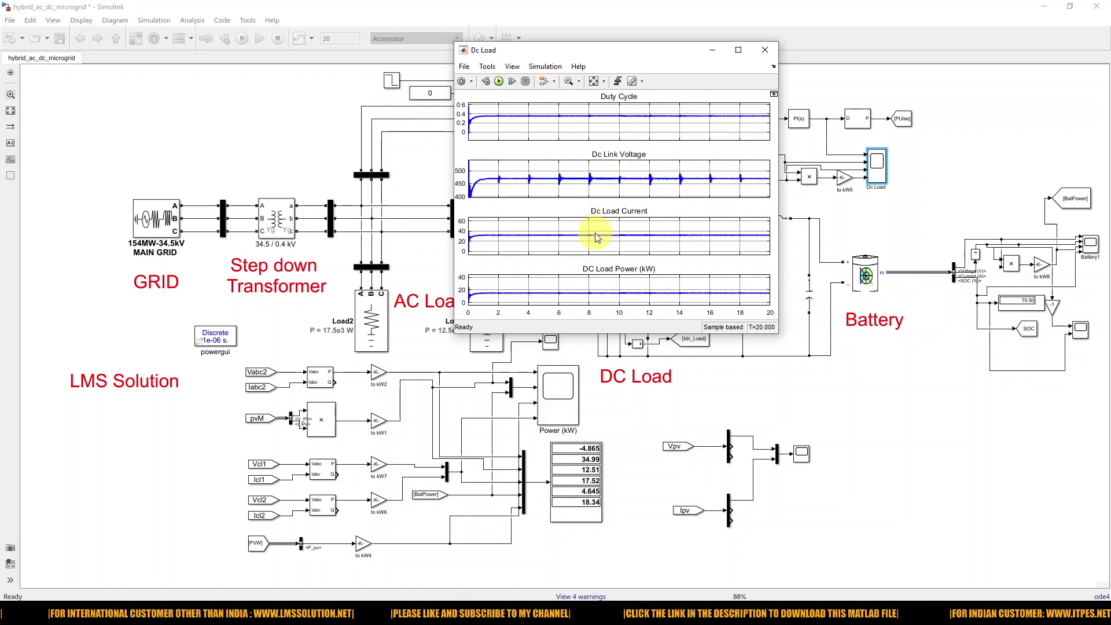
- Mark the DC load current and power plots in red near 9 s, circle the power curve around 14 to 16 s, and exit pen mode
key(ctrl+shift+p)
drag(594, 228, 618, 227)
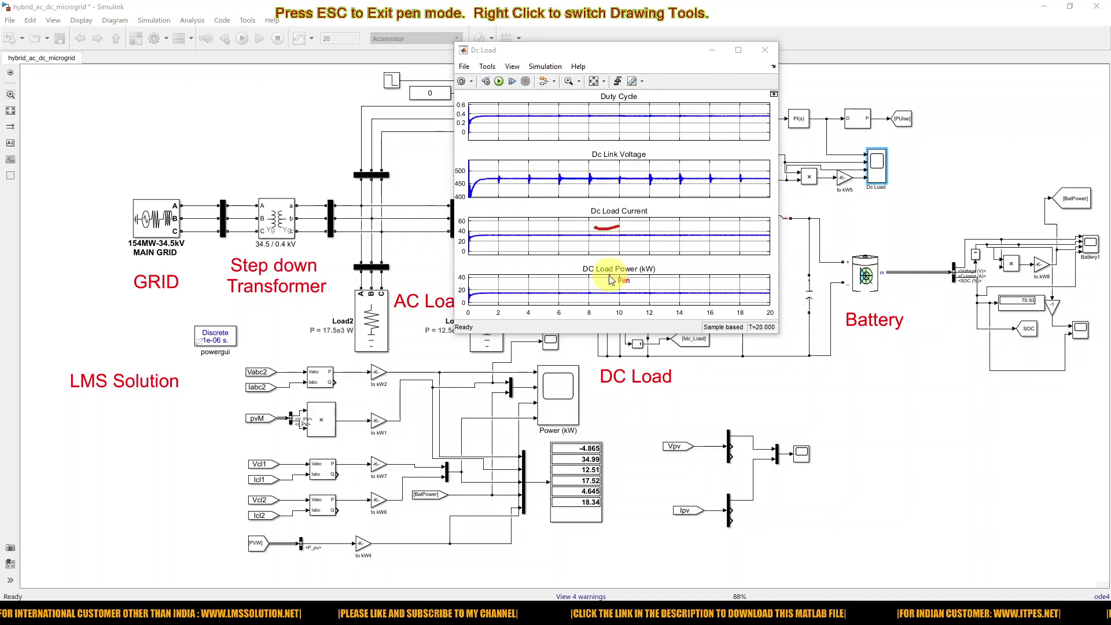
drag(600, 286, 621, 287)
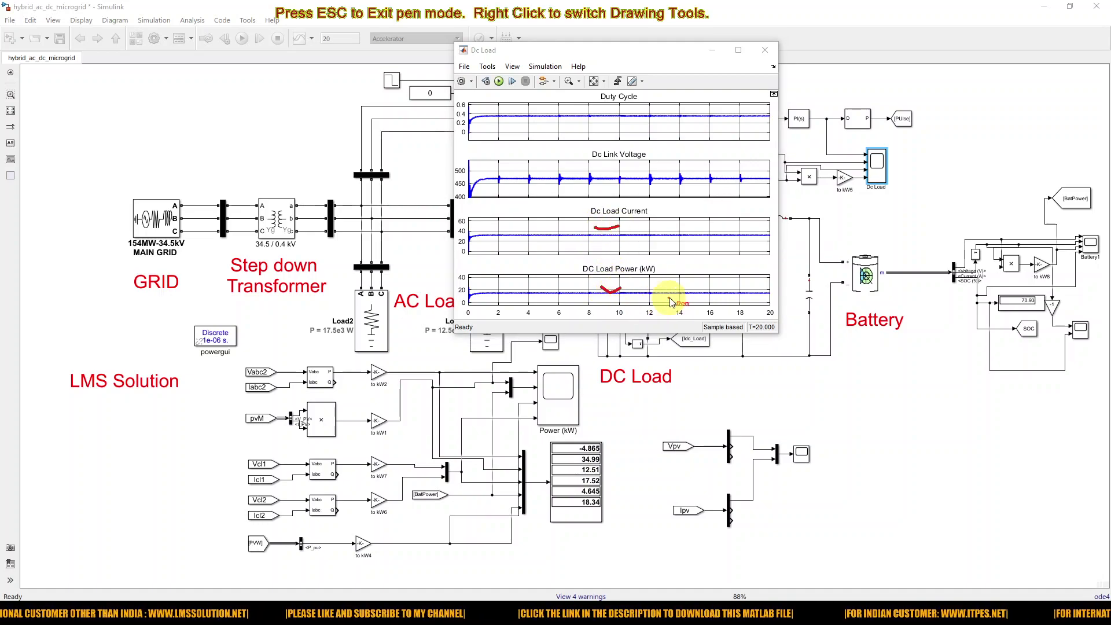
mouse_move(709, 289)
mouse_down()
mouse_move(682, 293)
mouse_move(717, 295)
mouse_move(708, 288)
mouse_up()
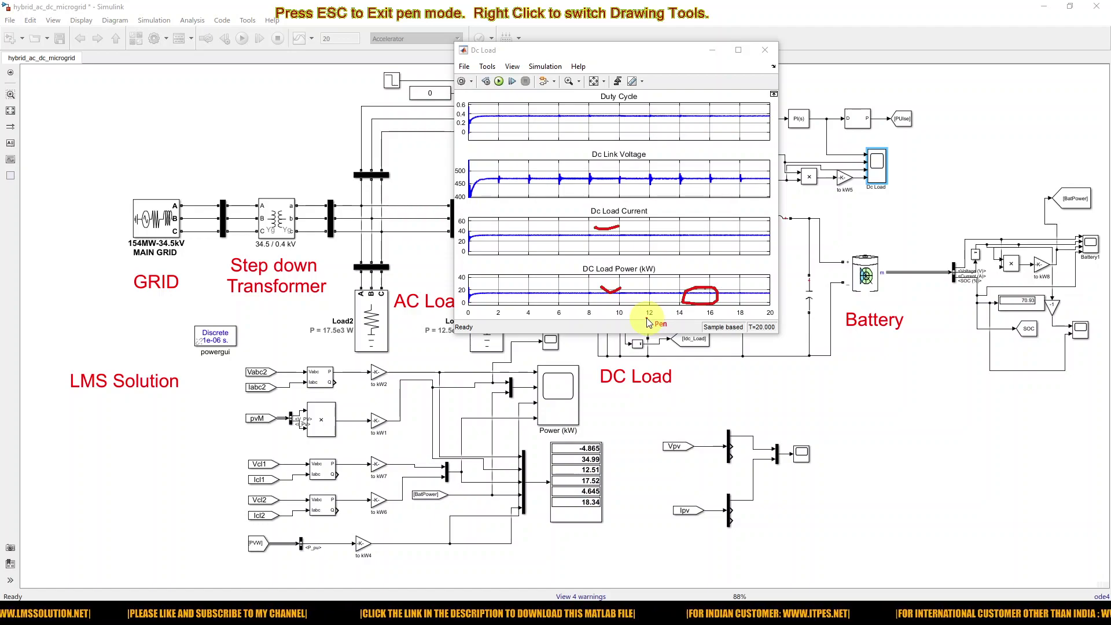
key(Escape)
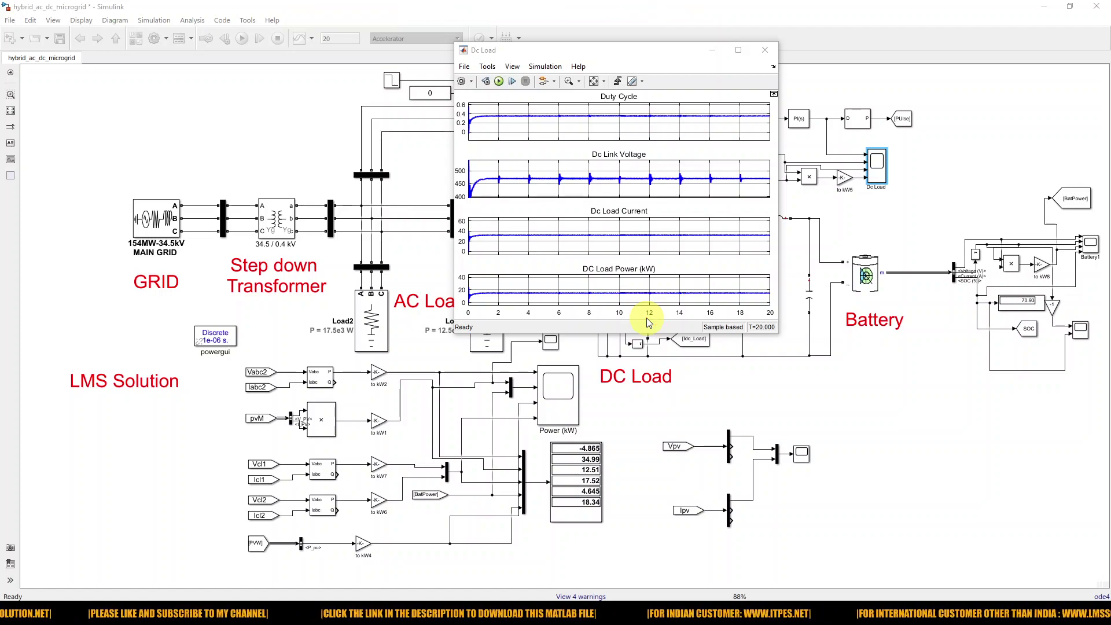
- Open the scope beside the SOC tag and fit its axes to show the full battery current and SOC curves
click(1080, 327)
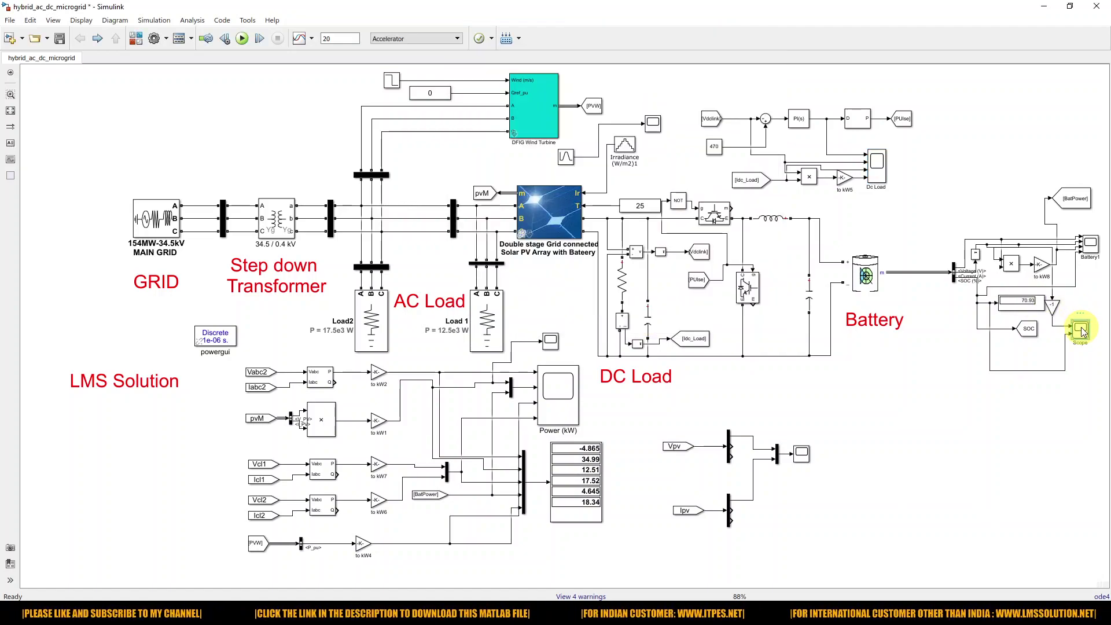
double_click(1080, 327)
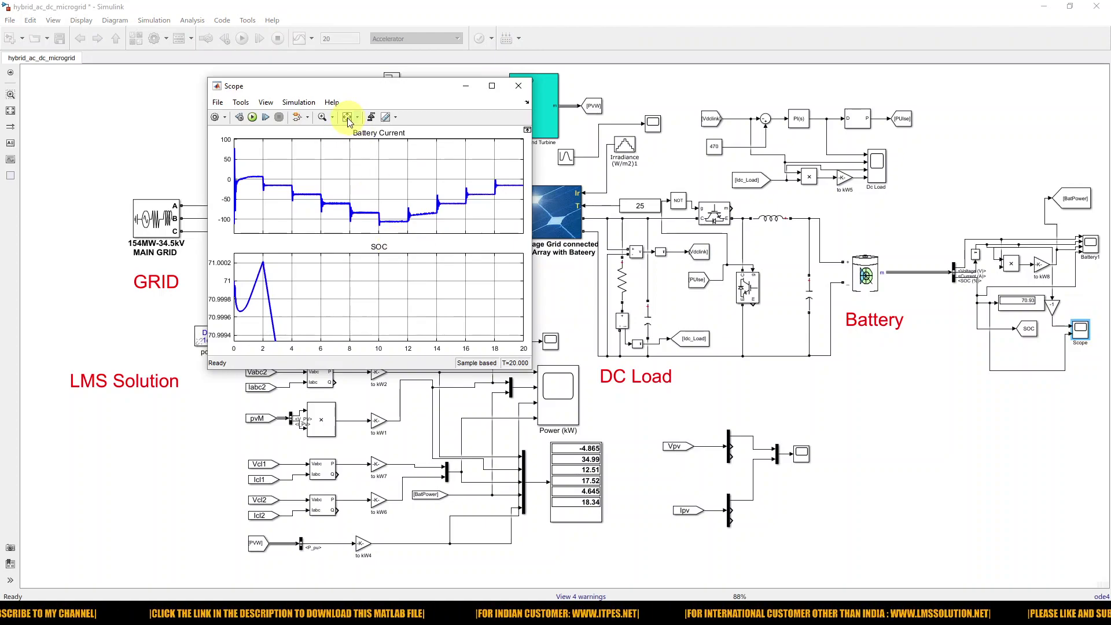
drag(350, 99, 400, 90)
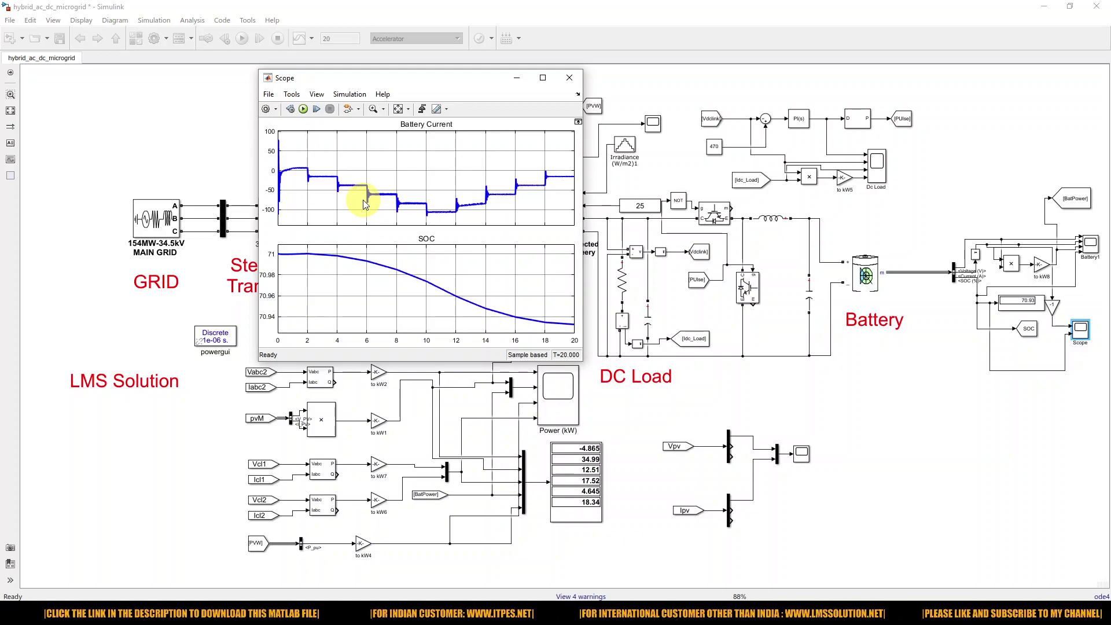
- Zoom in on the early part of the SOC curve up to about 2 s, and restore the full axes limits
click(373, 109)
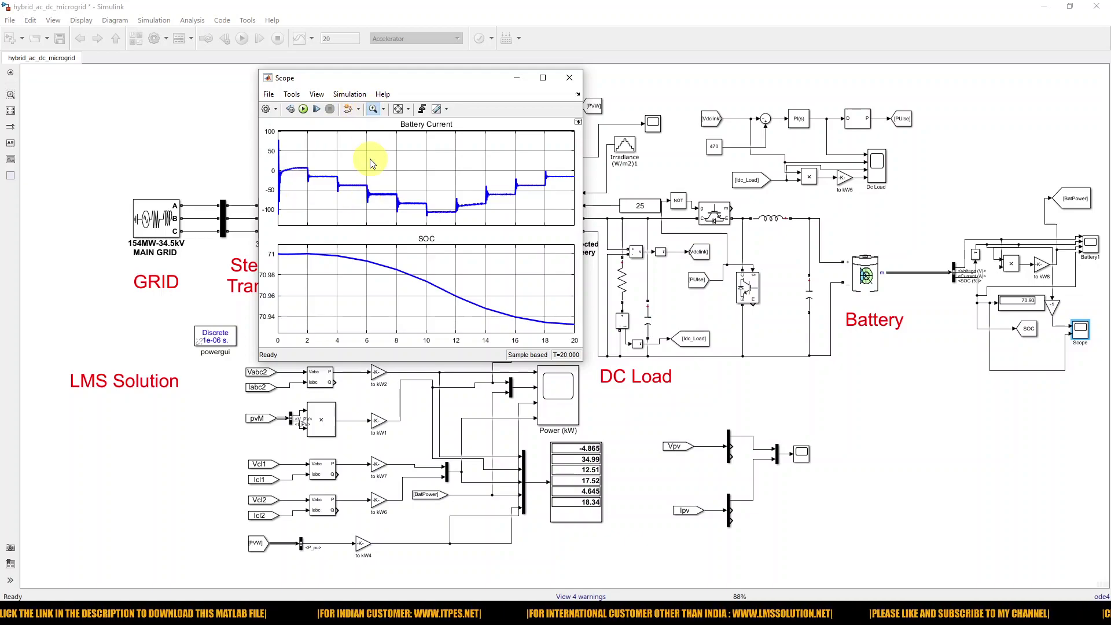
key(F9)
key(Escape)
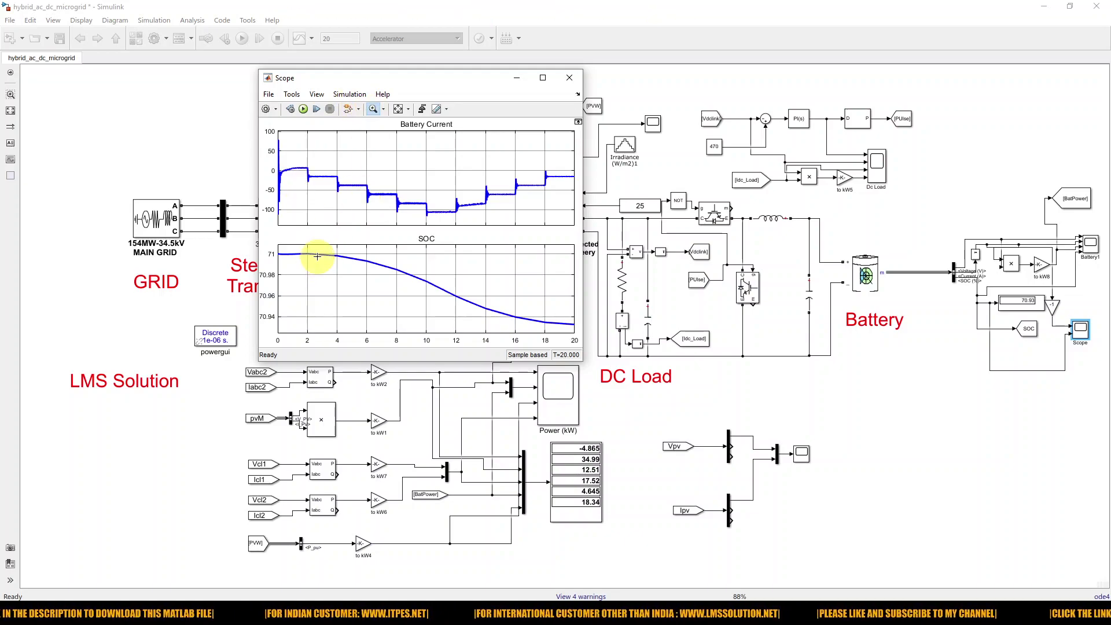
drag(323, 258, 269, 242)
drag(483, 304, 362, 267)
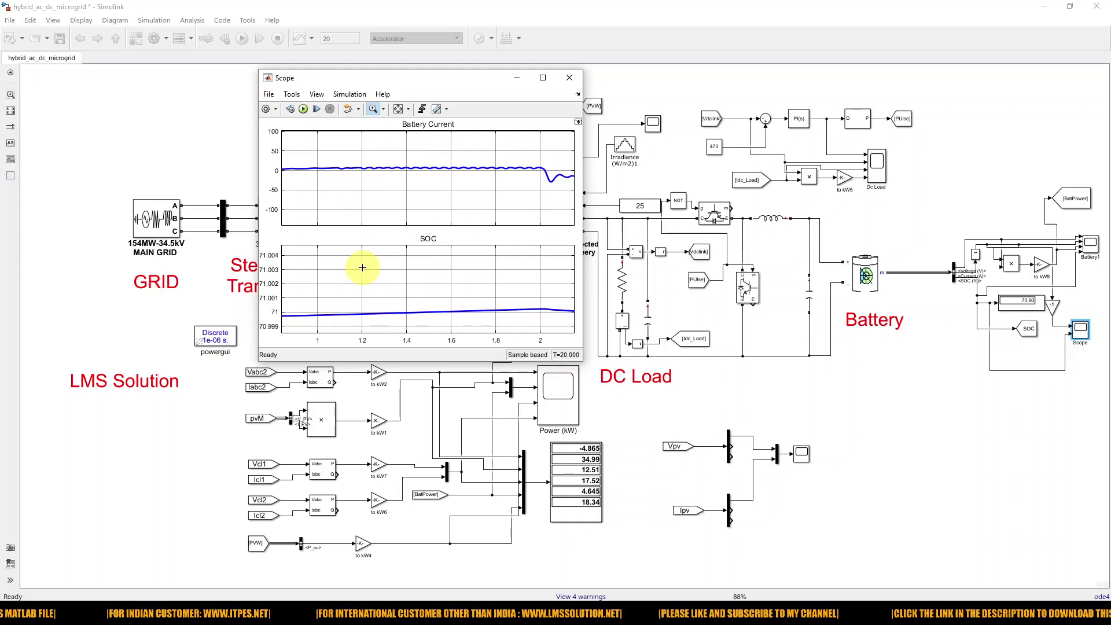
click(397, 110)
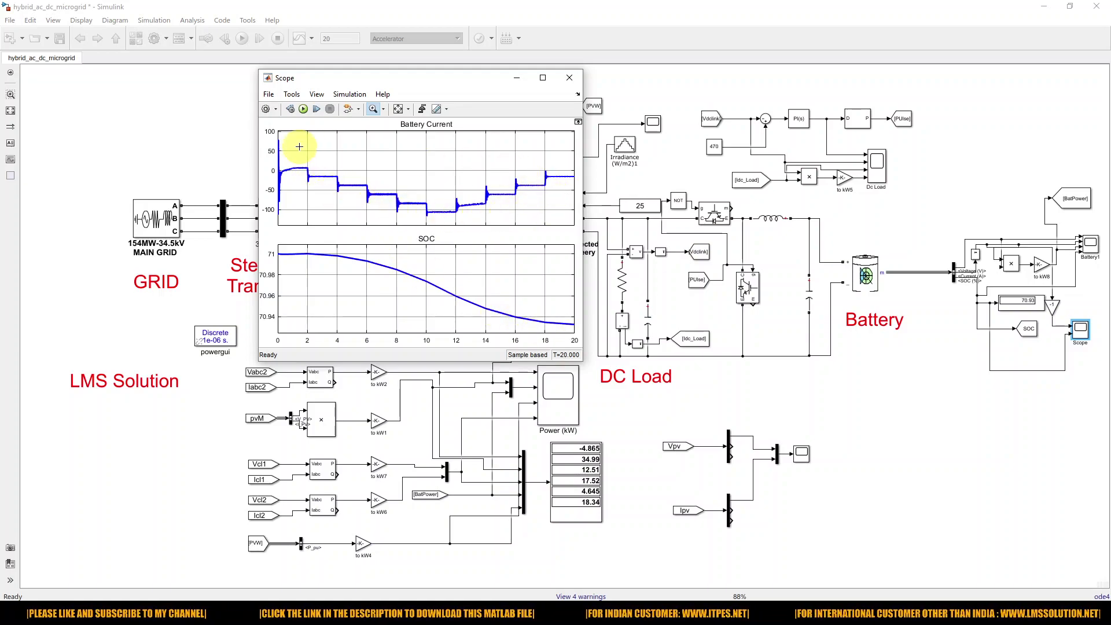
- Zoom in on the battery current between about 1.2 and 1.8 s, mark it in red, and restore the full axes limits
key(F9)
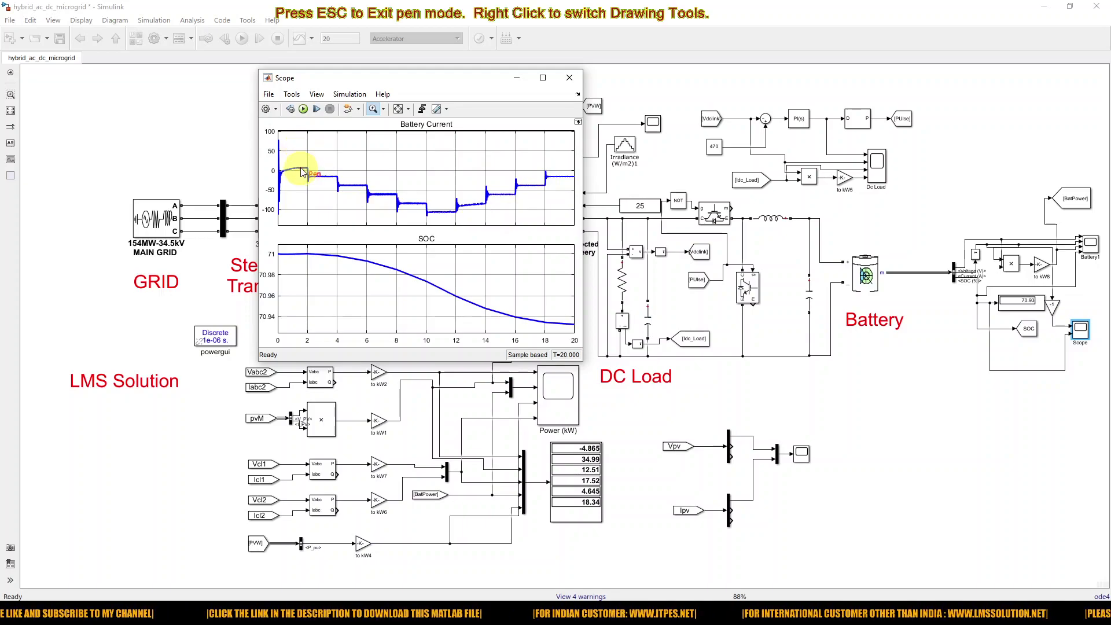
click(300, 167)
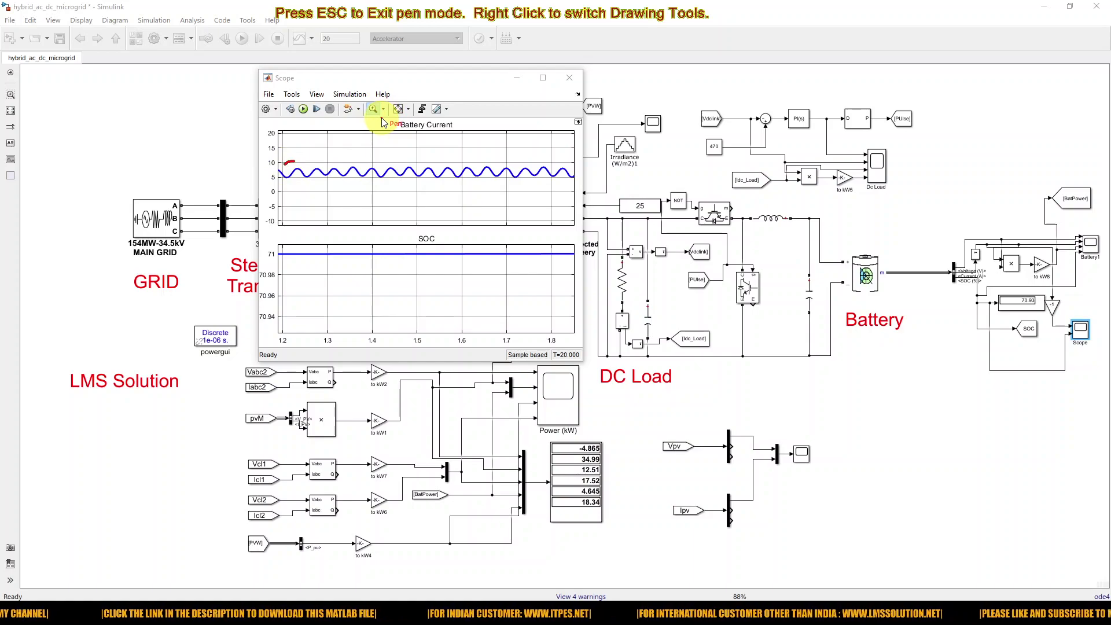
key(Escape)
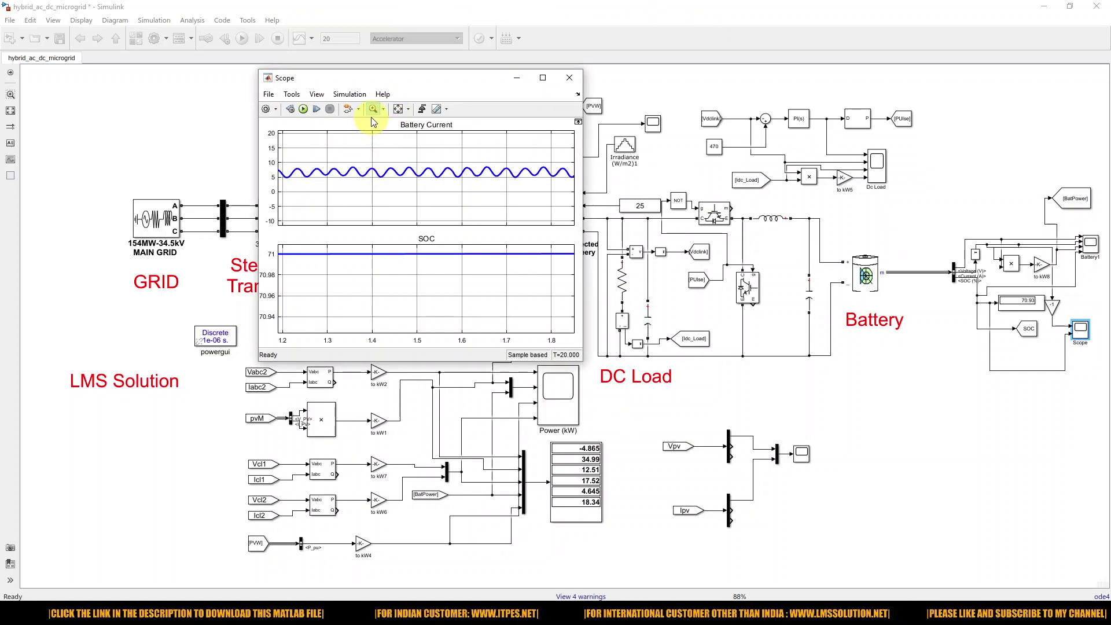
click(397, 110)
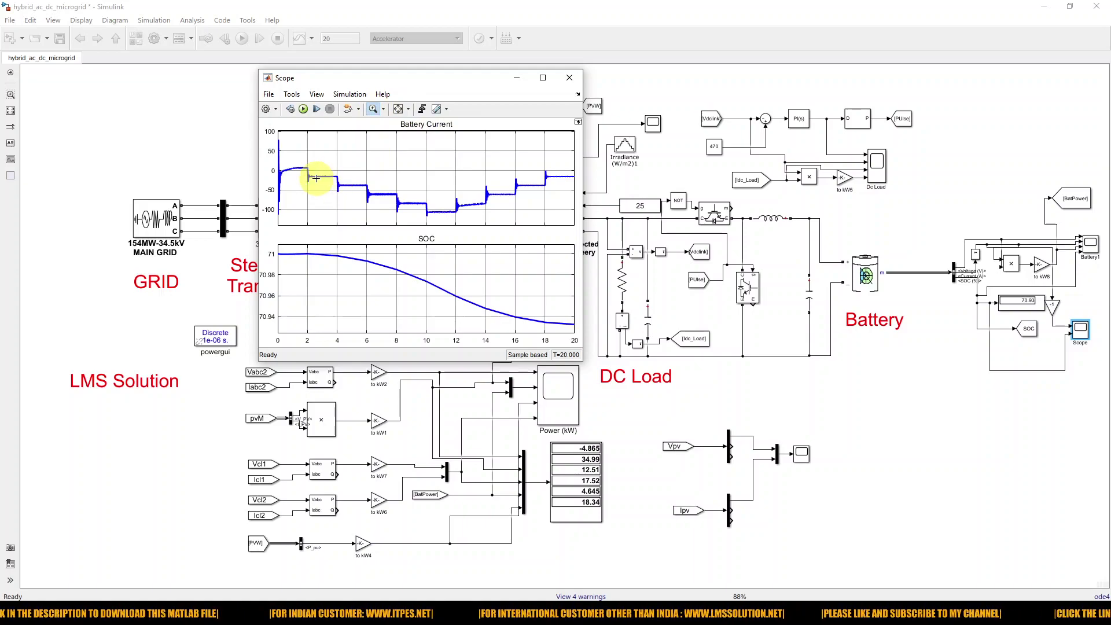
- Circle the first 2 s of the battery current in red, trace a curve under the remaining steps, and exit pen mode
key(F9)
mouse_move(286, 173)
mouse_down()
mouse_move(319, 172)
mouse_move(281, 170)
mouse_move(426, 221)
mouse_move(513, 200)
mouse_move(569, 167)
mouse_up()
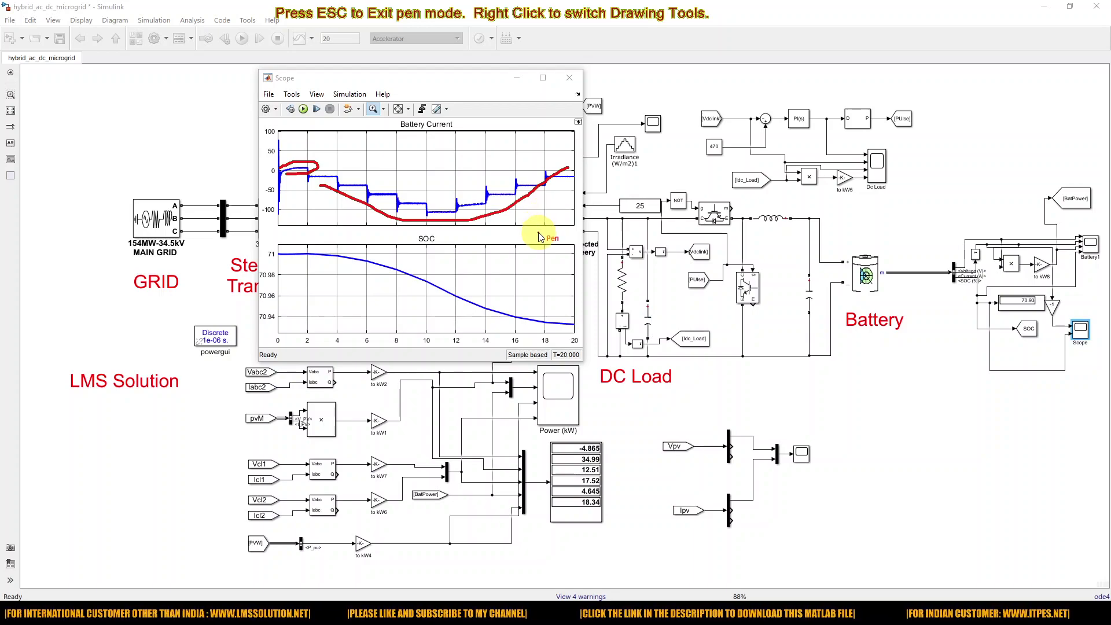
key(Escape)
- Open the Battery1 scope to view the battery voltage, current, power and SOC plots, and return to the model
click(1089, 248)
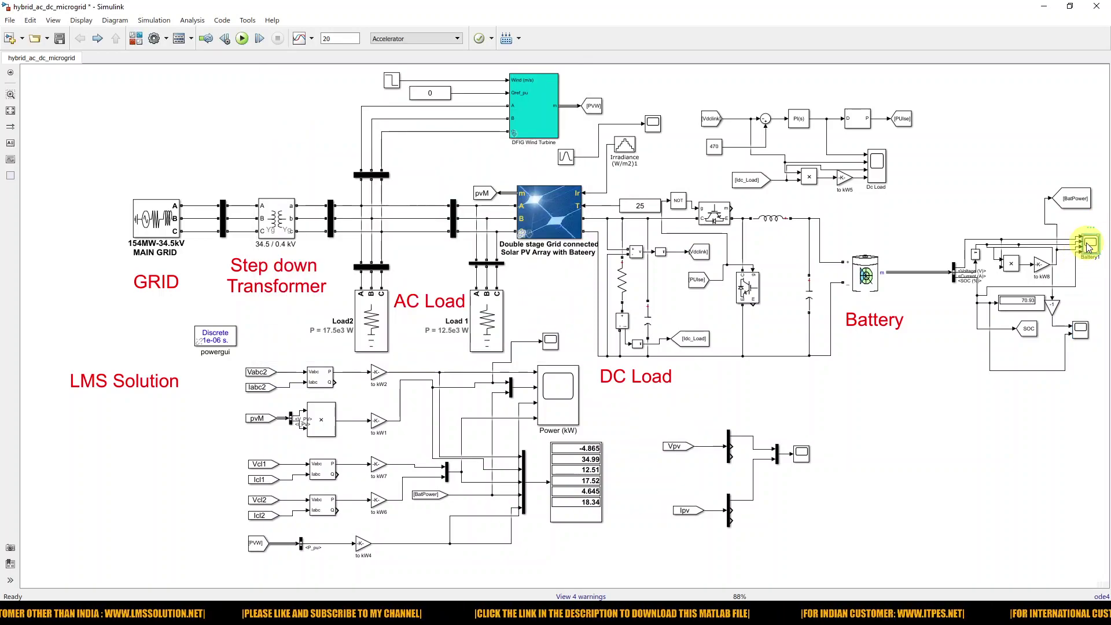
double_click(1089, 247)
click(1089, 248)
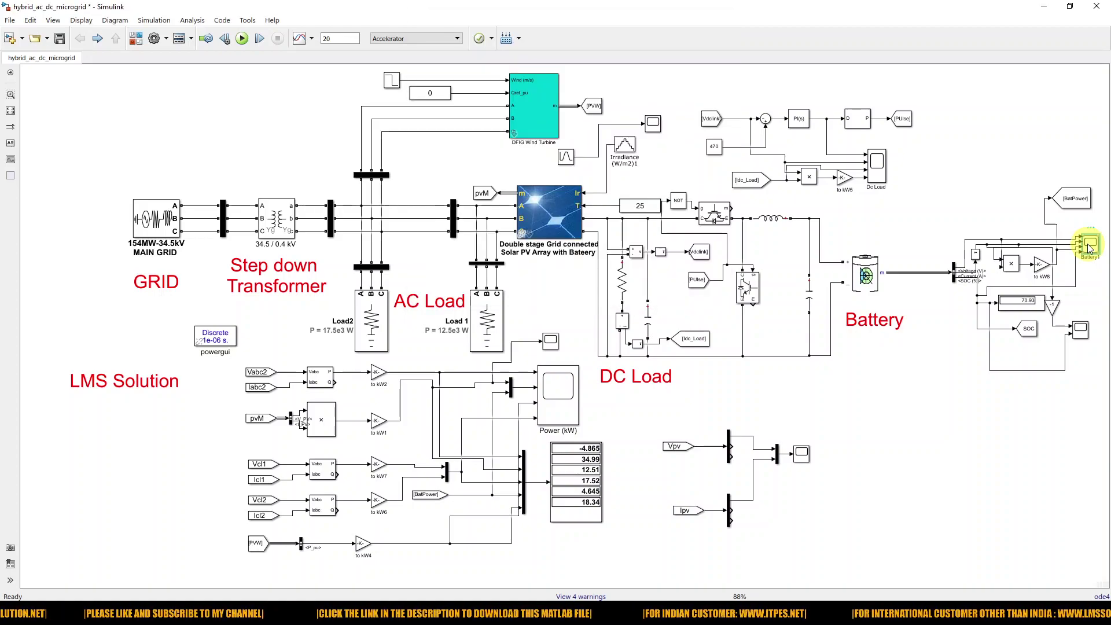
double_click(1089, 248)
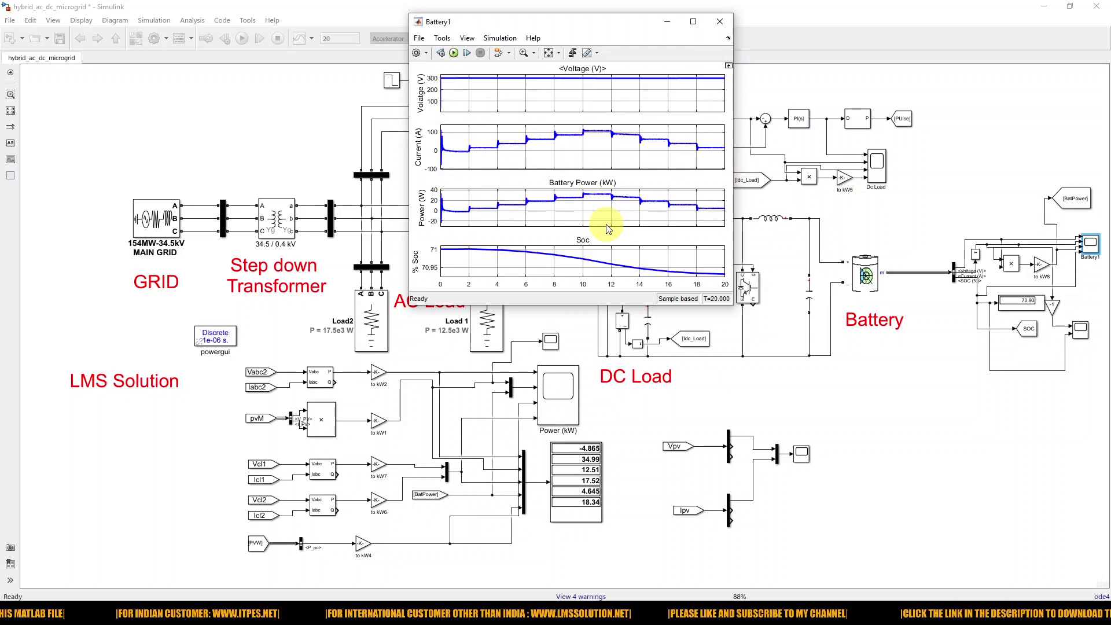
click(276, 166)
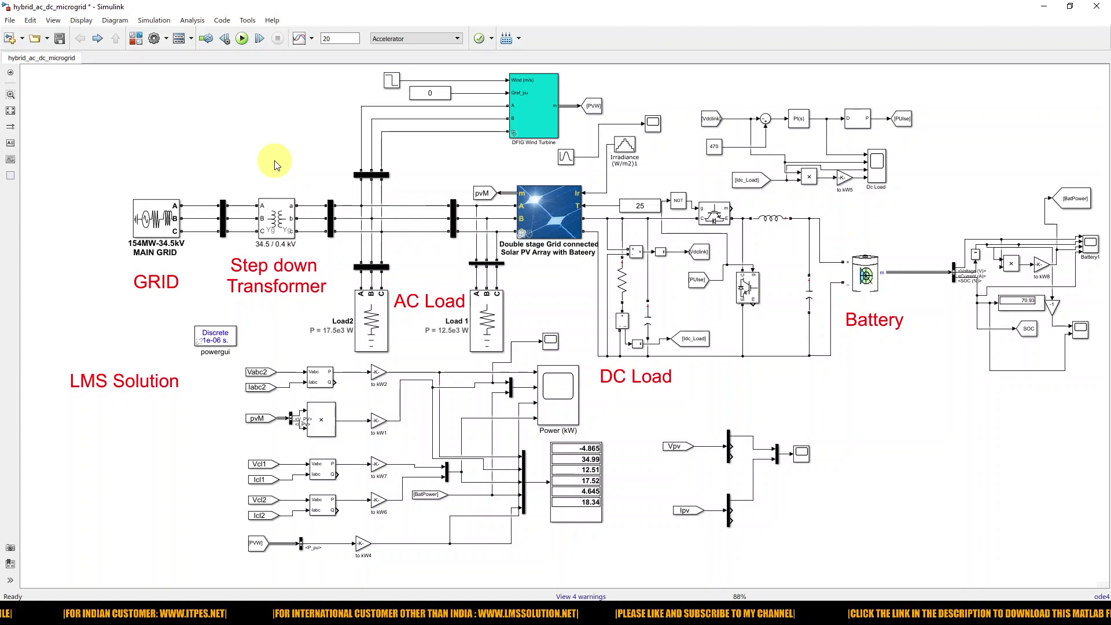